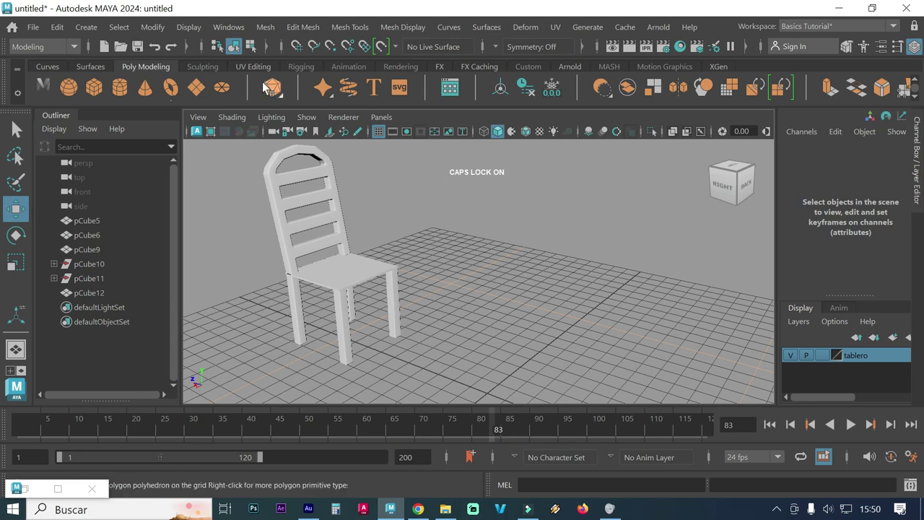
Create a flat 42 × 1 × 42 polygon cube (pCube13) from the Cube options.
left_click(90, 31)
mouse_move(127, 82)
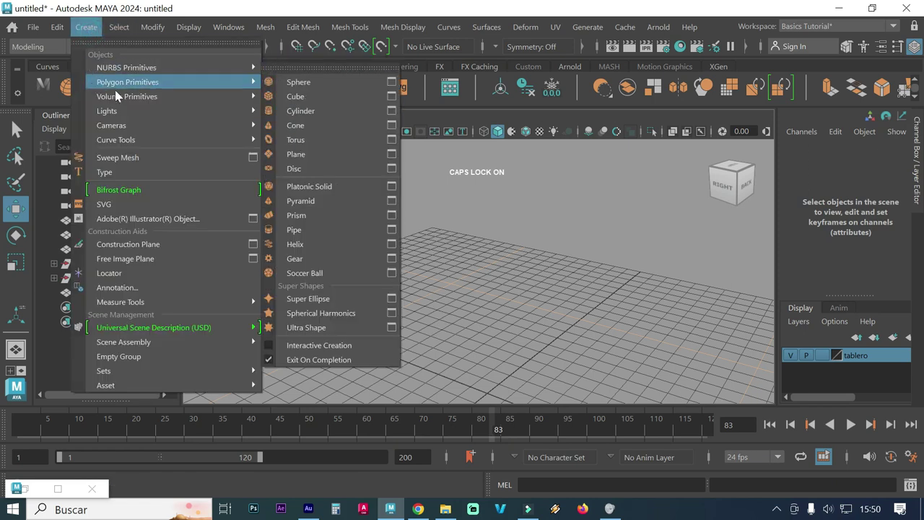
left_click(391, 96)
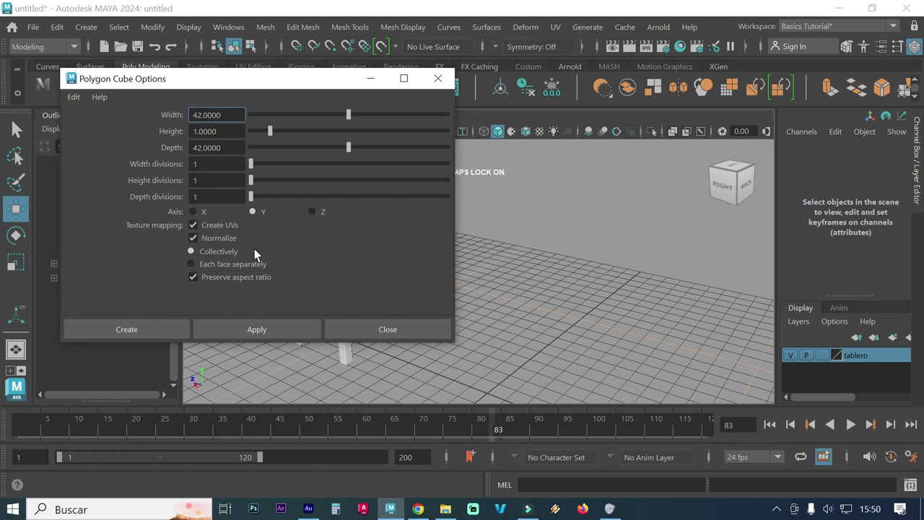
left_click(258, 327)
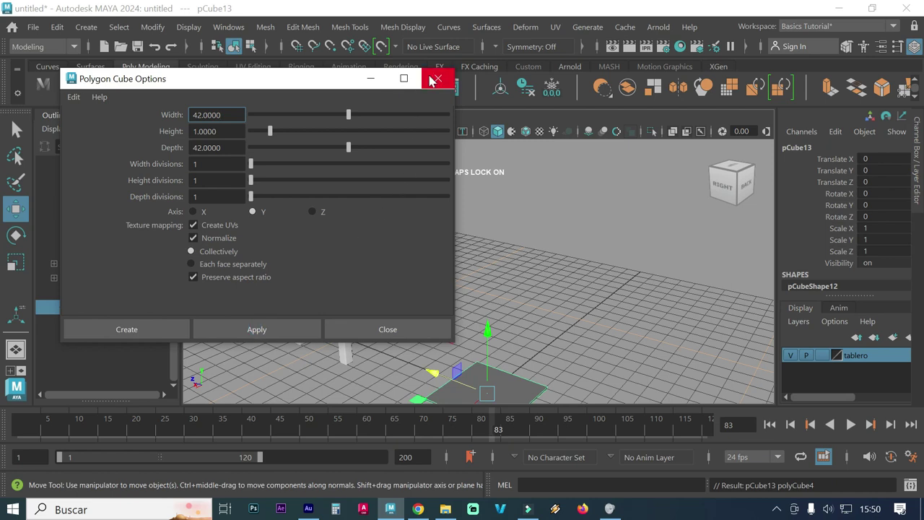
left_click(432, 80)
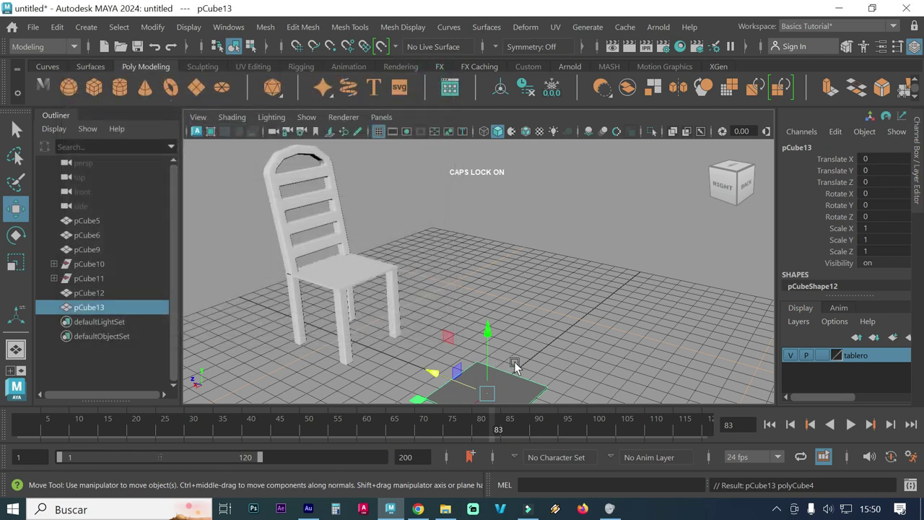
Raise the slab pCube13 to Translate Y 42, near the chair's seat height.
middle_click_drag(535, 361, 534, 312, "alt")
left_click_drag(534, 309, 518, 311, "alt")
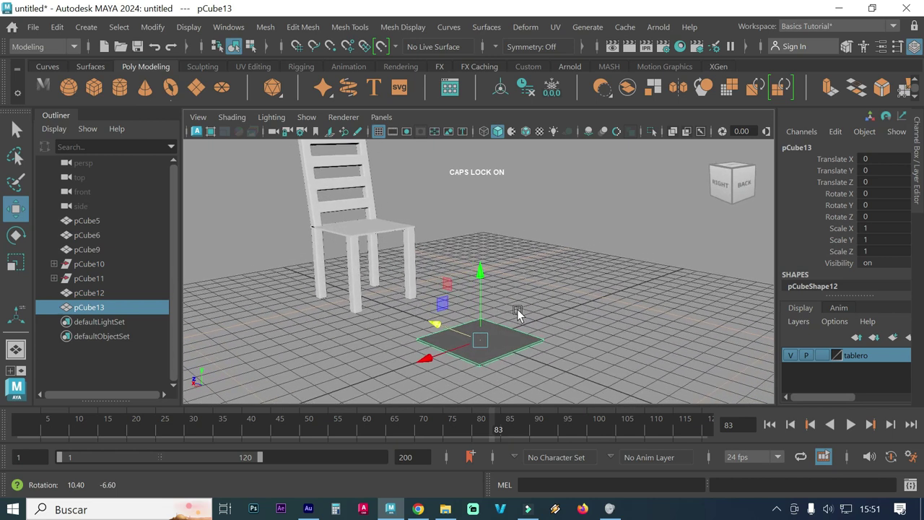
left_click_drag(482, 282, 485, 247)
double_click(877, 170)
type("42")
key("Return")
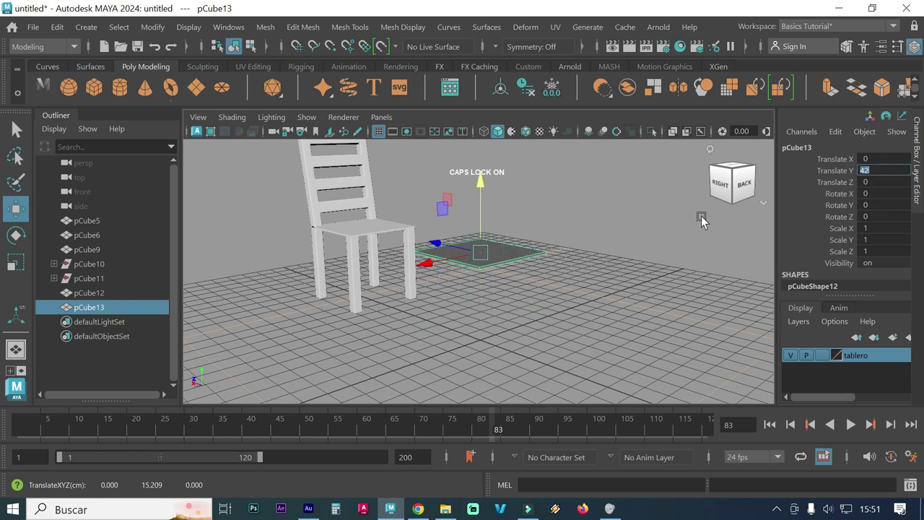
left_click_drag(511, 293, 507, 307, "alt")
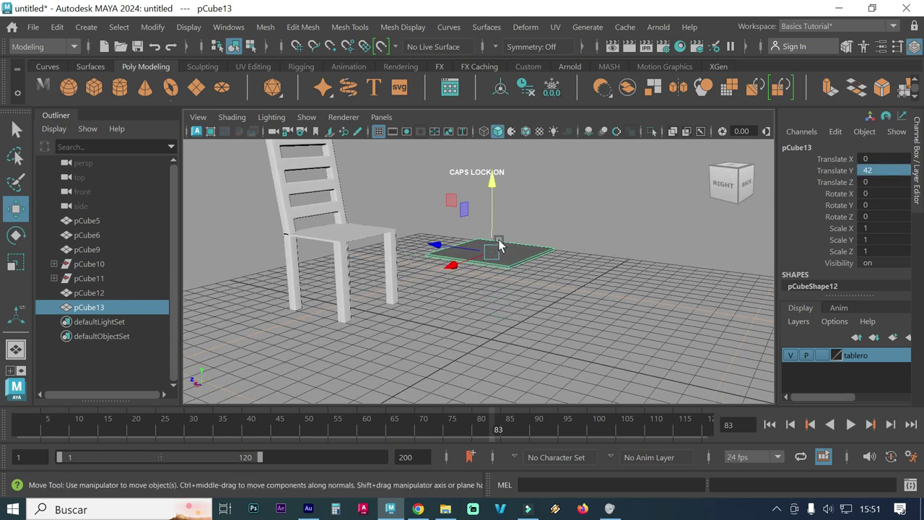
left_click_drag(514, 268, 511, 285, "alt")
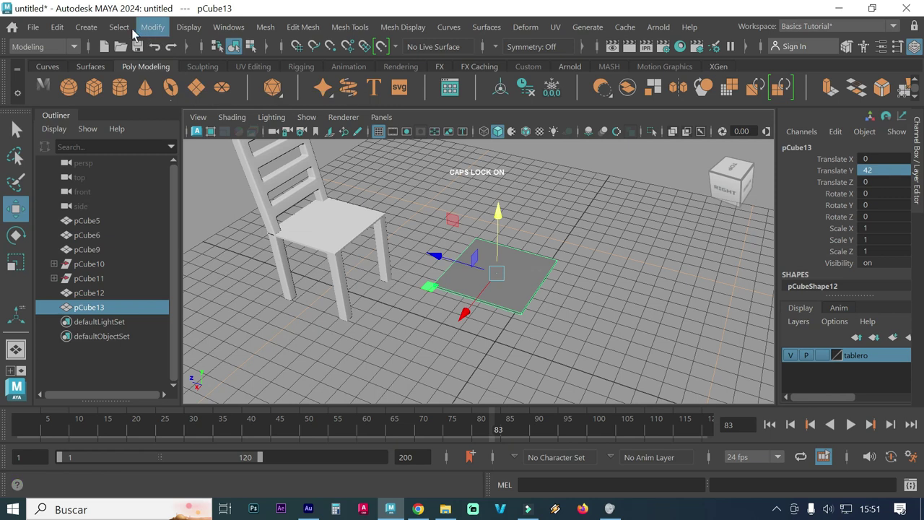
Create a polygon cube post with width 5, height 42 and depth 5.
left_click(87, 27)
mouse_move(128, 81)
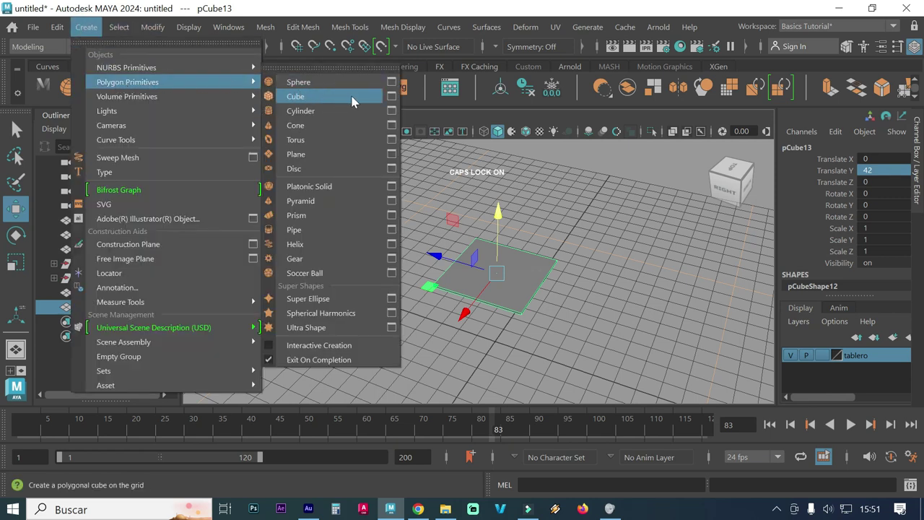
left_click(390, 96)
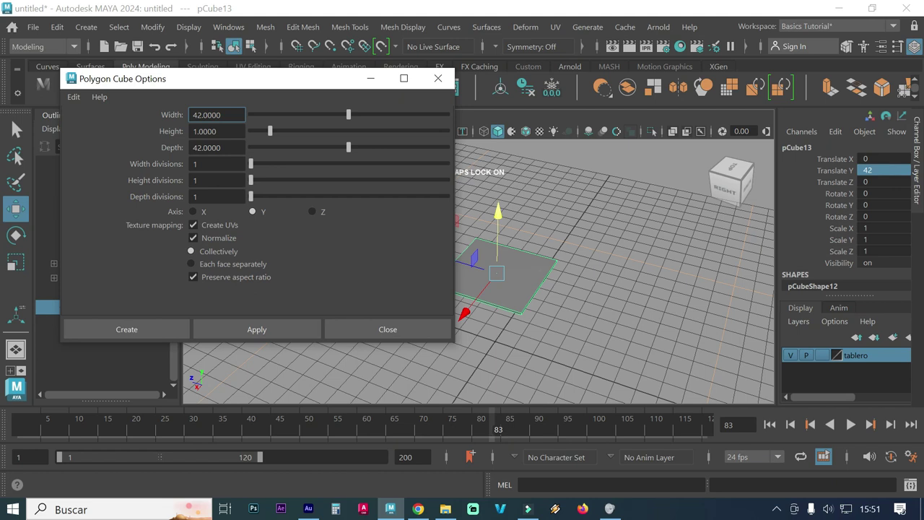
key("Tab")
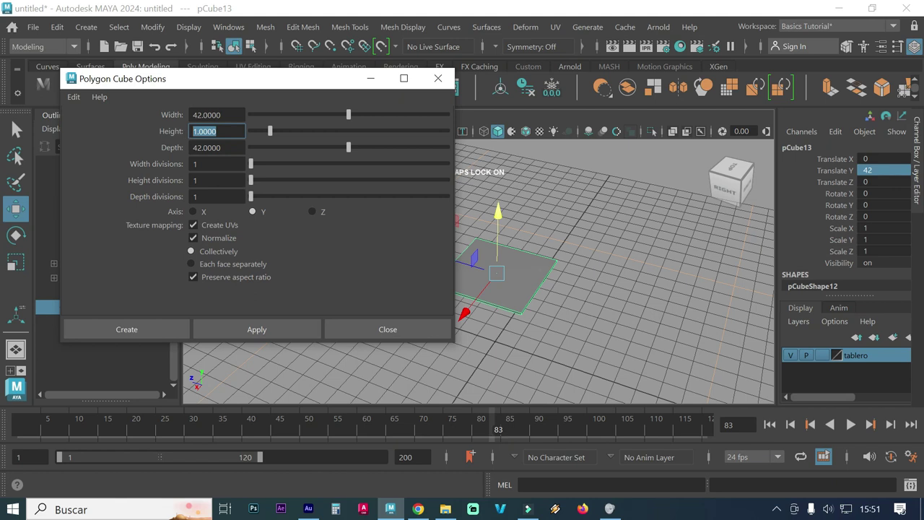
type("42")
key("shift+Tab")
type("5")
left_click(217, 147)
type("5")
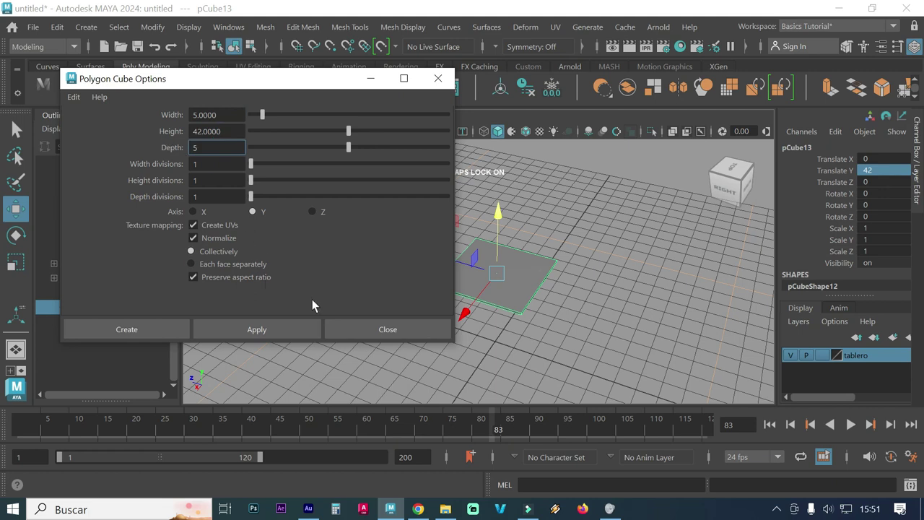
left_click(285, 327)
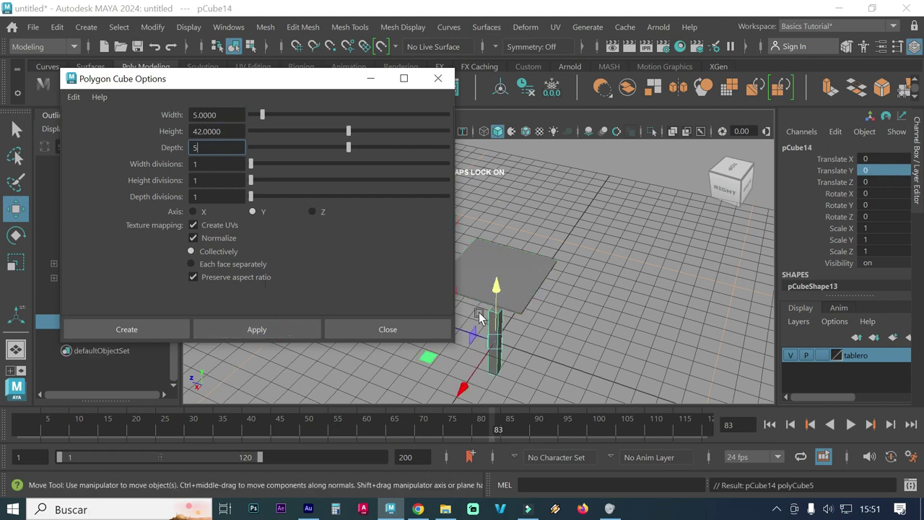
Lift the post pCube14 to Translate Y 21.
left_click_drag(511, 320, 490, 249, "alt")
double_click(894, 174)
type("21")
key("Return")
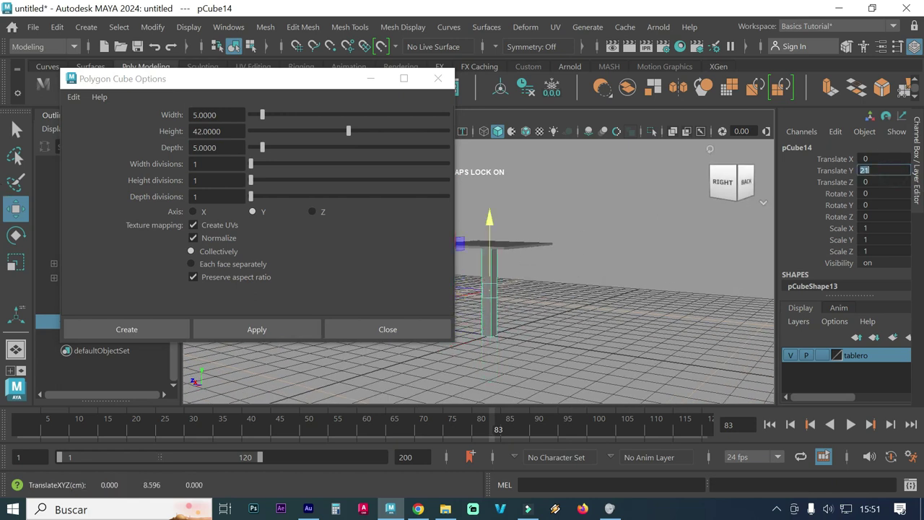
left_click(437, 78)
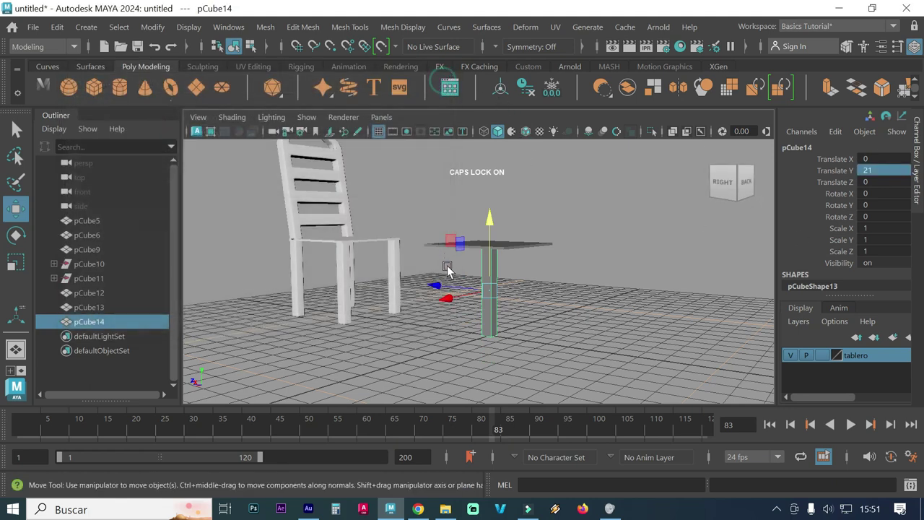
scroll(563, 284, "up", 5)
key("space")
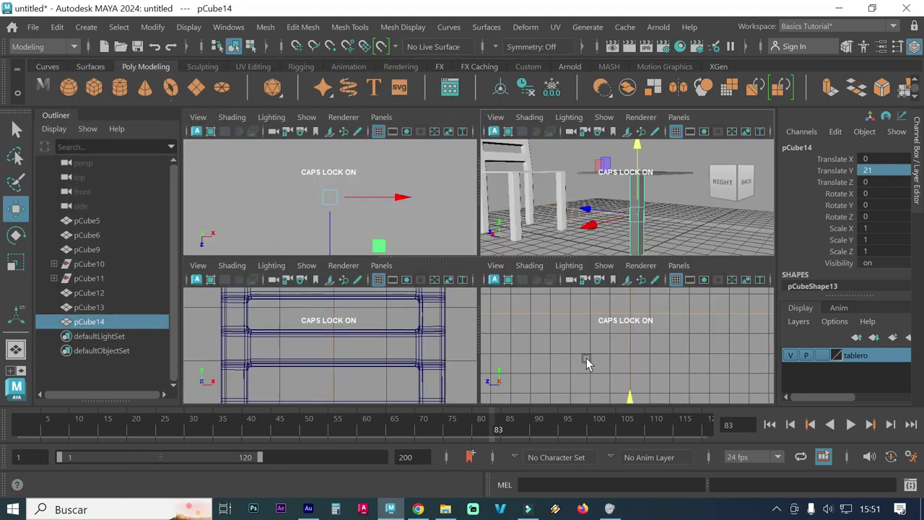
key("space")
key("f")
scroll(568, 276, "up", 2)
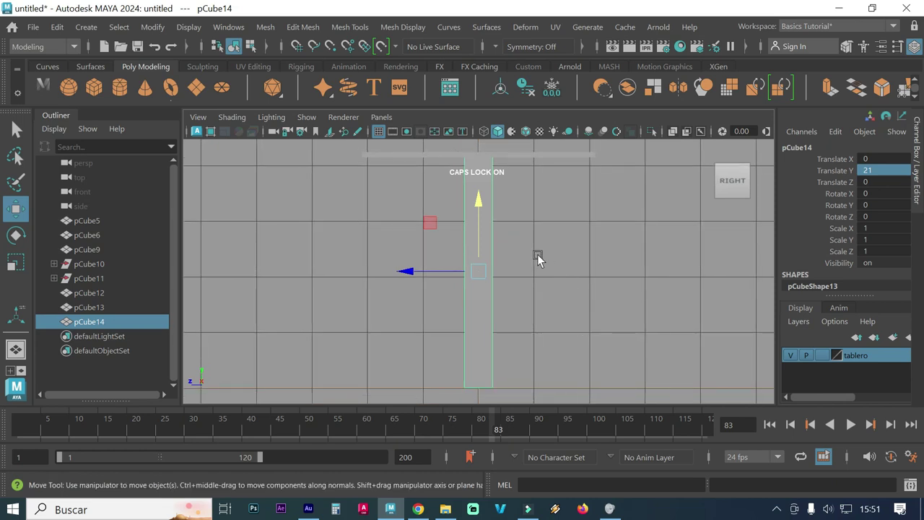
key("4")
middle_click_drag(527, 230, 534, 254, "alt")
scroll(464, 227, "up", 2)
middle_click_drag(552, 206, 561, 268, "alt")
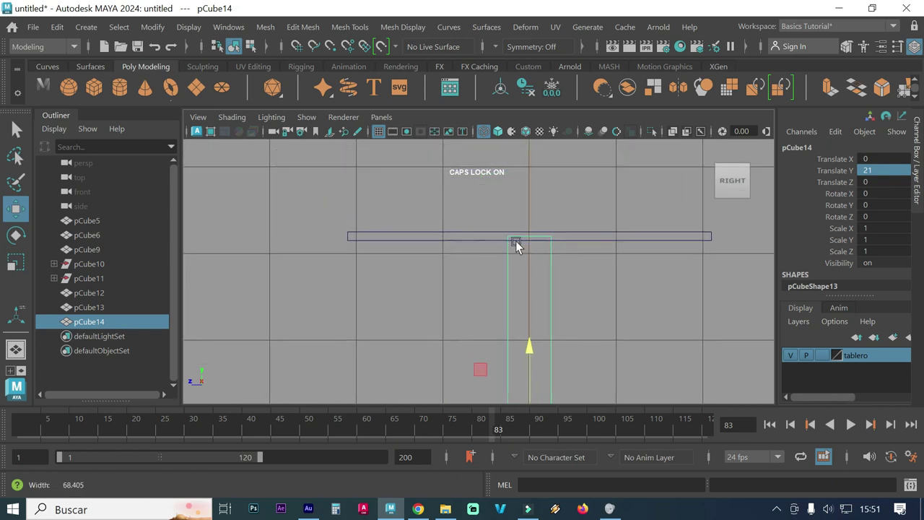
scroll(527, 242, "up", 2)
scroll(560, 235, "down", 2)
scroll(450, 283, "down", 1)
mouse_move(497, 291)
middle_mouse_down("alt")
mouse_move(462, 278)
mouse_move(460, 258)
middle_mouse_up("alt")
key("space")
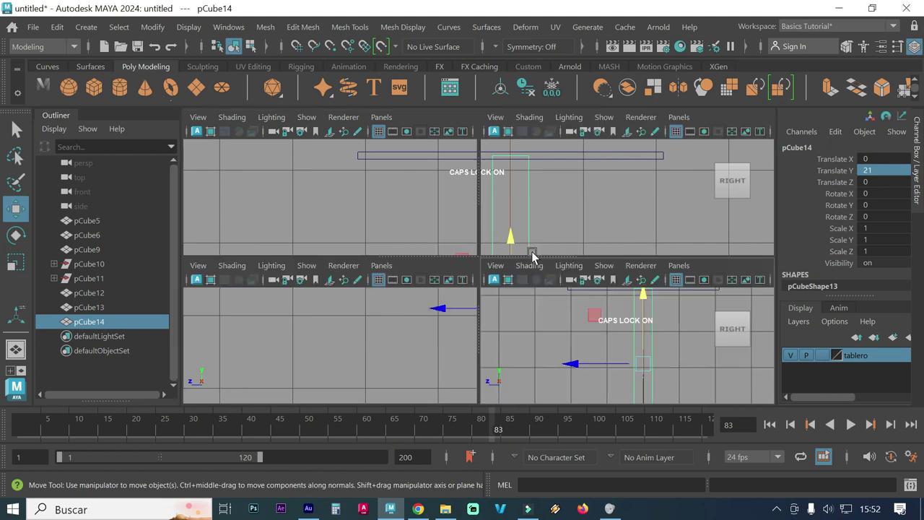
key("space")
scroll(511, 226, "up", 5)
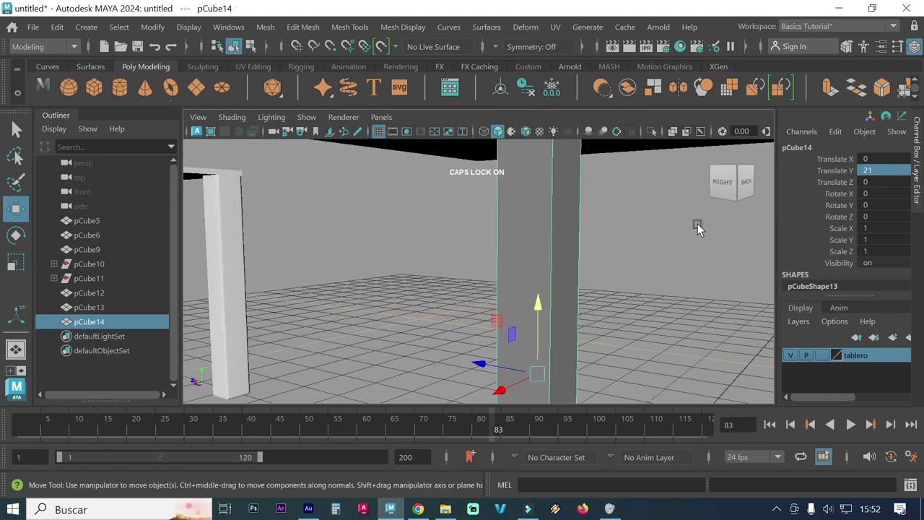
mouse_move(561, 197)
left_mouse_down("alt")
mouse_move(570, 223)
mouse_move(563, 209)
left_mouse_up("alt")
scroll(564, 209, "down", 2)
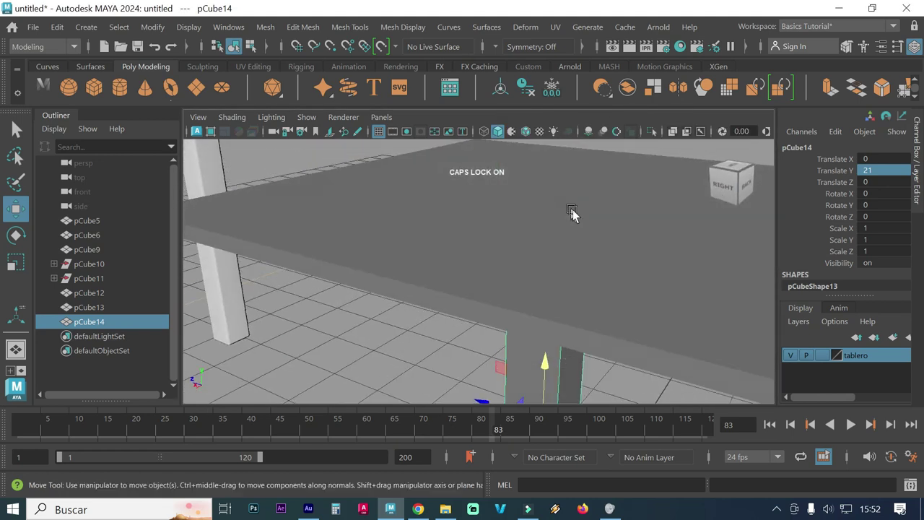
scroll(542, 213, "down", 2)
scroll(525, 214, "down", 1)
Insert one edge loop around the slab's side thickness using Insert Edge Loop.
left_click(582, 292)
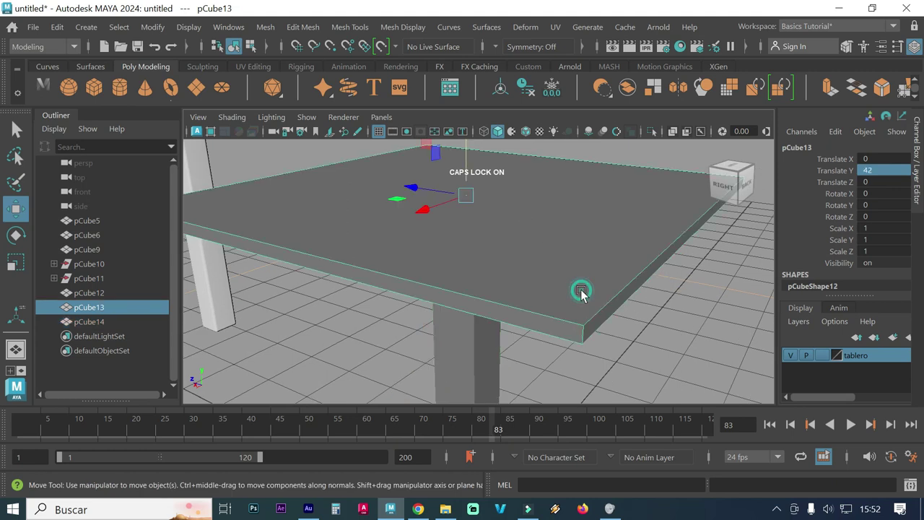
left_click(365, 27)
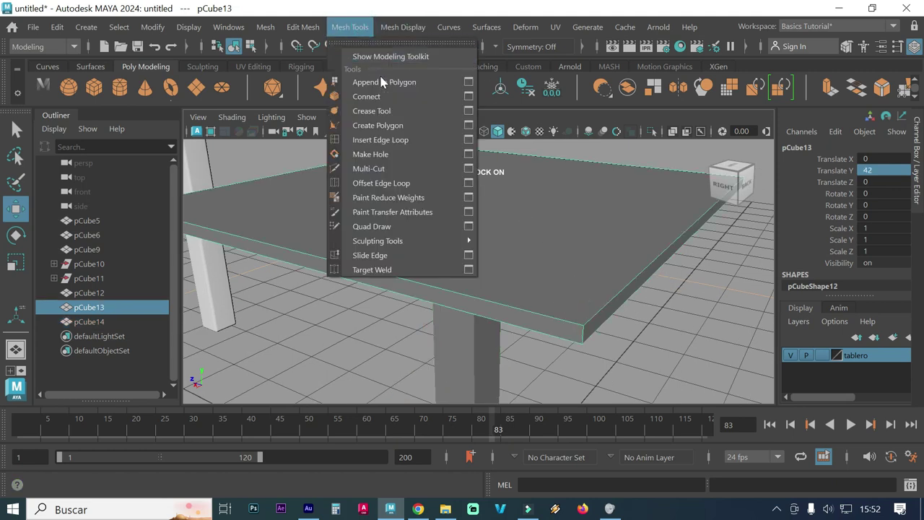
left_click(467, 140)
double_click(148, 235)
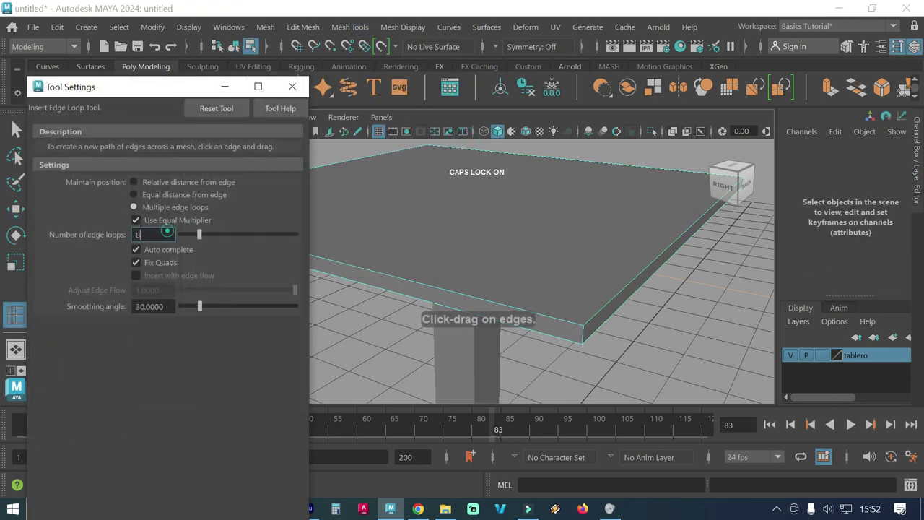
type("1")
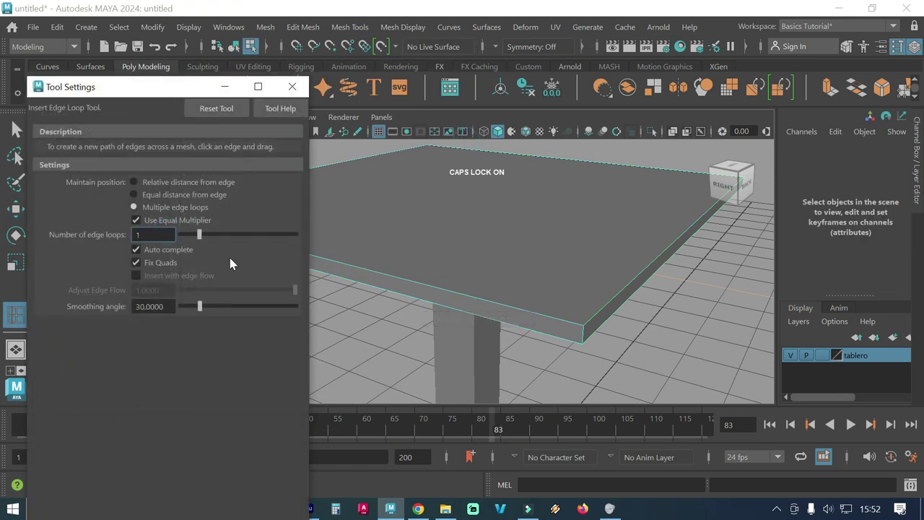
left_click(581, 332)
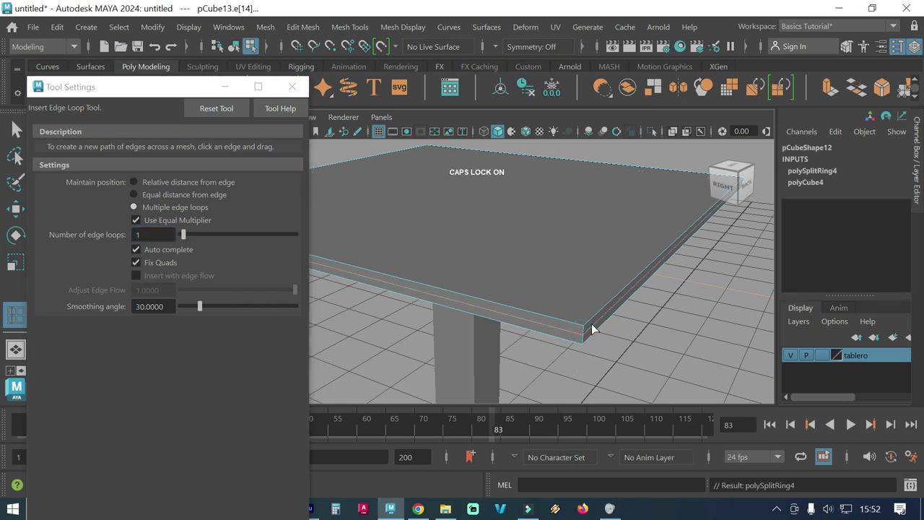
left_click(292, 87)
Return the viewport from the side view to the perspective view.
key("space")
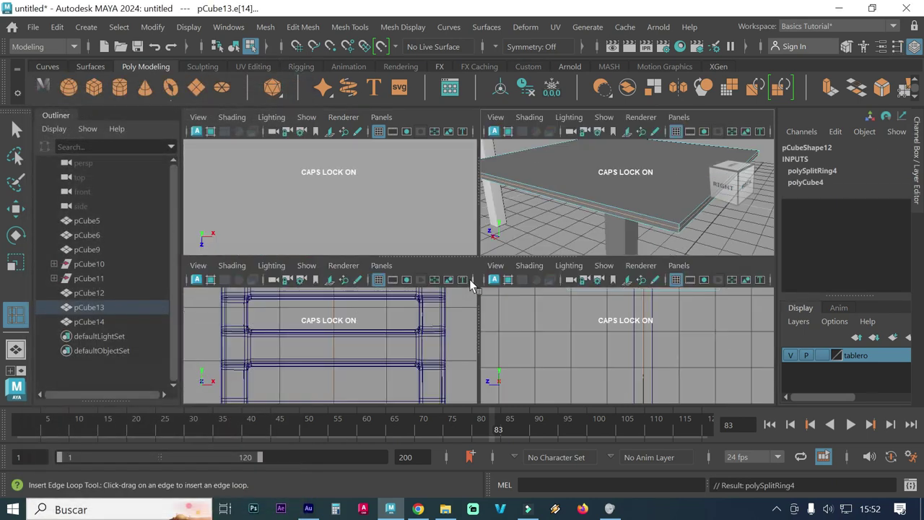
key("space")
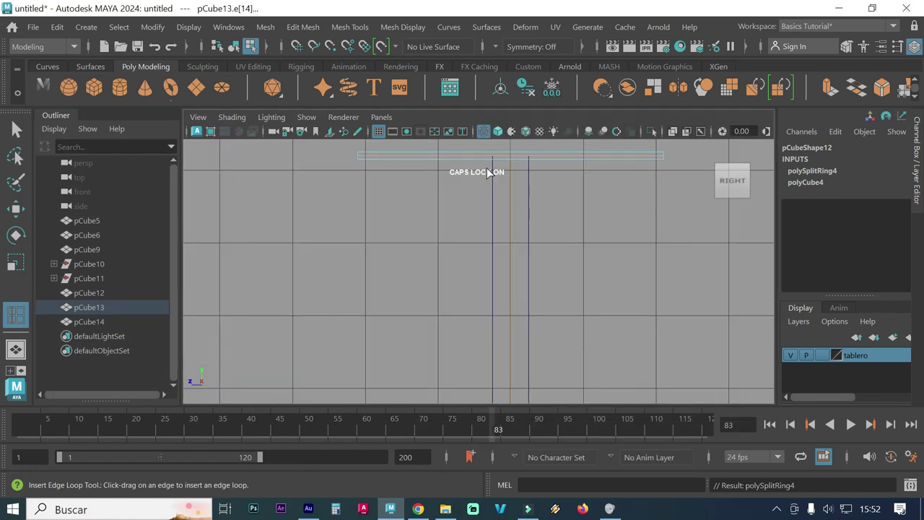
scroll(578, 181, "up", 3)
middle_click_drag(578, 181, 474, 326, "alt")
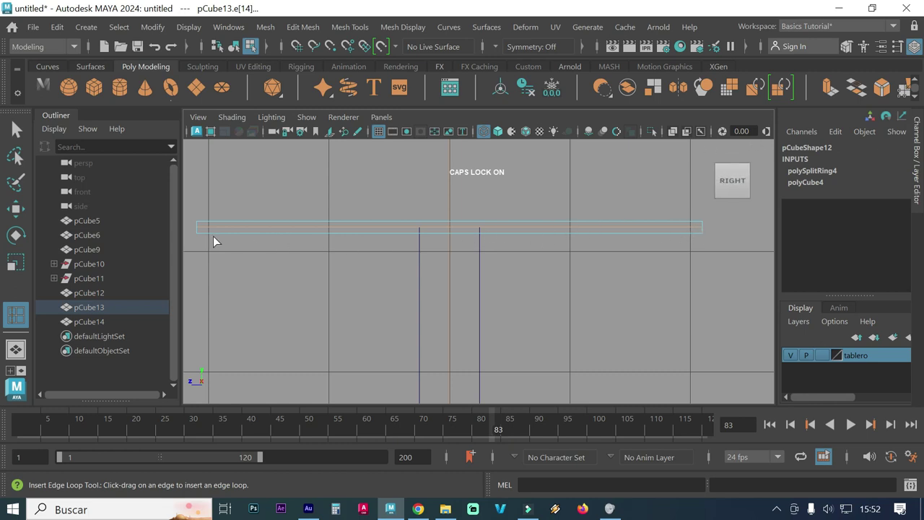
key("space")
key("space")
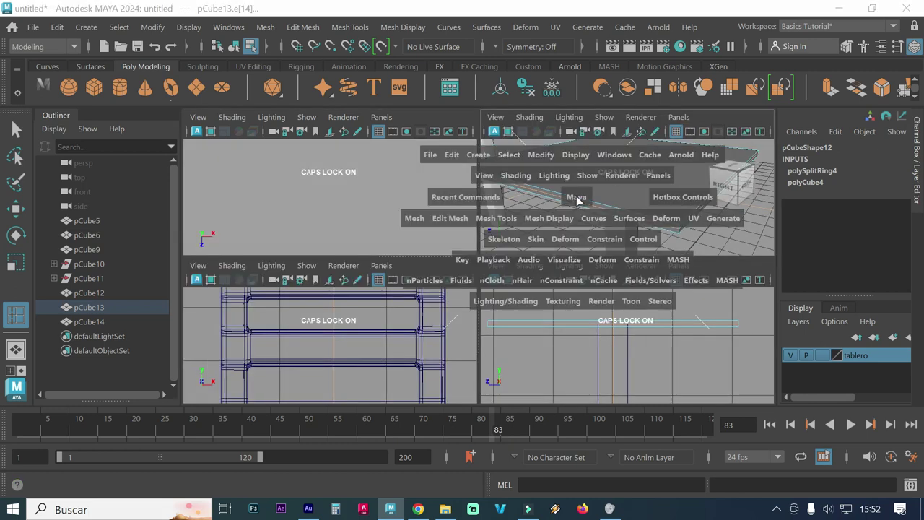
Switch to object mode and select the leg pCube14.
key("q")
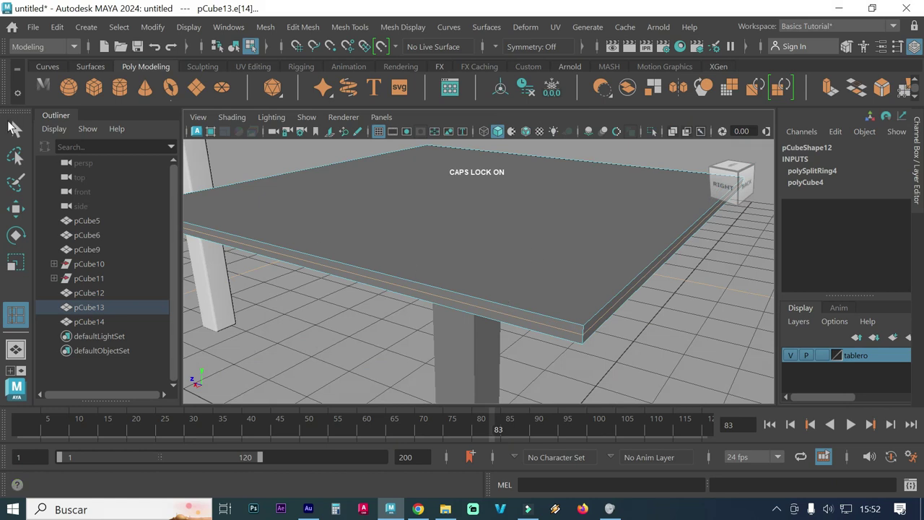
middle_click_drag(399, 348, 437, 300, "alt")
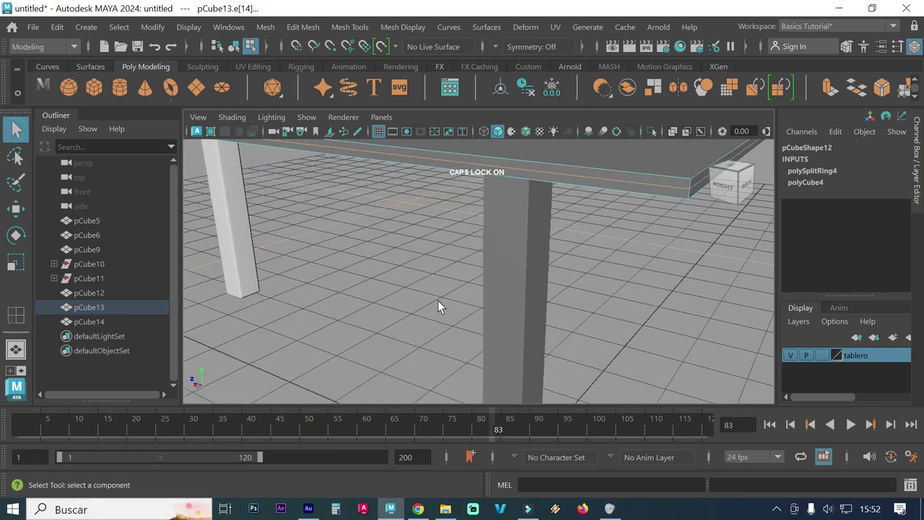
right_click_drag(512, 326, 536, 226)
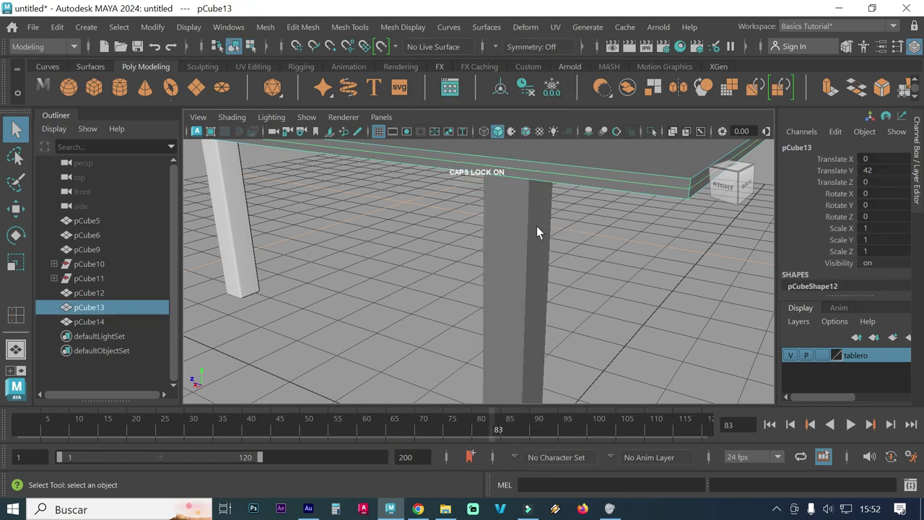
left_click(514, 288)
left_click_drag(390, 304, 427, 330, "alt")
right_click_drag(427, 330, 400, 148, "alt")
mouse_move(400, 148)
left_mouse_down("alt")
mouse_move(430, 172)
mouse_move(509, 200)
mouse_move(534, 179)
left_mouse_up("alt")
mouse_move(534, 179)
middle_mouse_down("alt")
mouse_move(497, 279)
mouse_move(488, 243)
middle_mouse_up("alt")
mouse_move(489, 243)
left_mouse_down("alt")
mouse_move(483, 229)
mouse_move(484, 240)
left_mouse_up("alt")
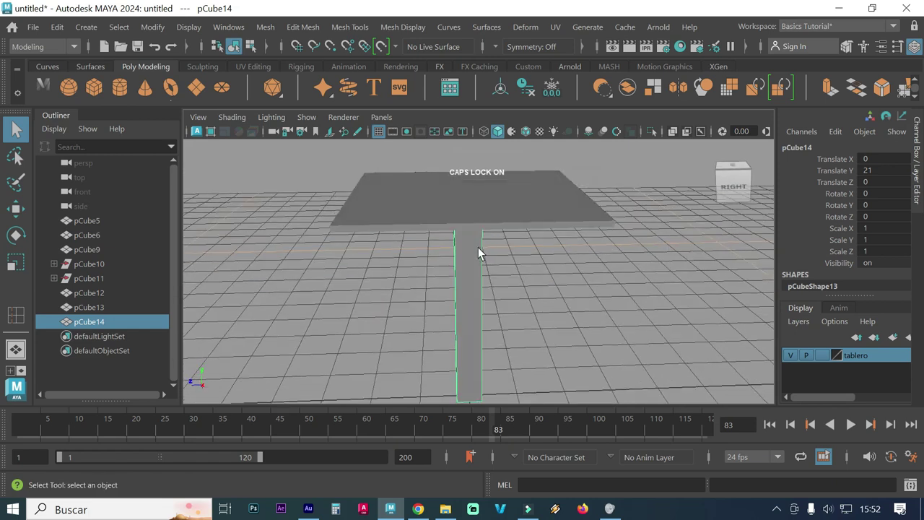
Slide pCube14 along Z to about -37.4.
key("w")
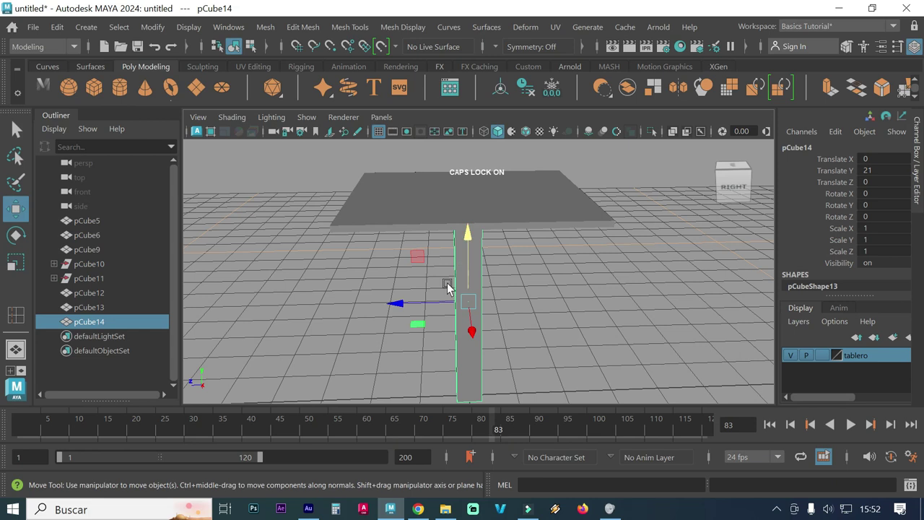
mouse_move(406, 305)
left_mouse_down()
mouse_move(610, 291)
mouse_move(599, 295)
left_mouse_up()
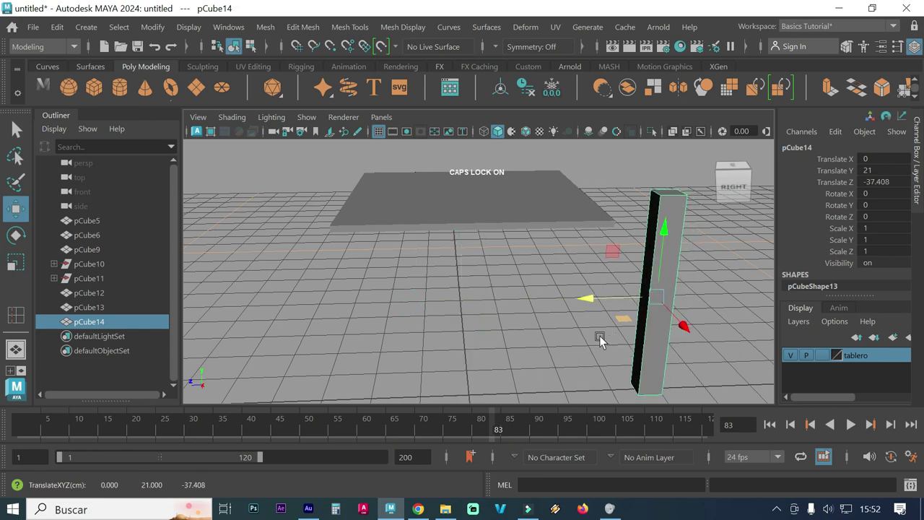
middle_click_drag(604, 336, 522, 325, "alt")
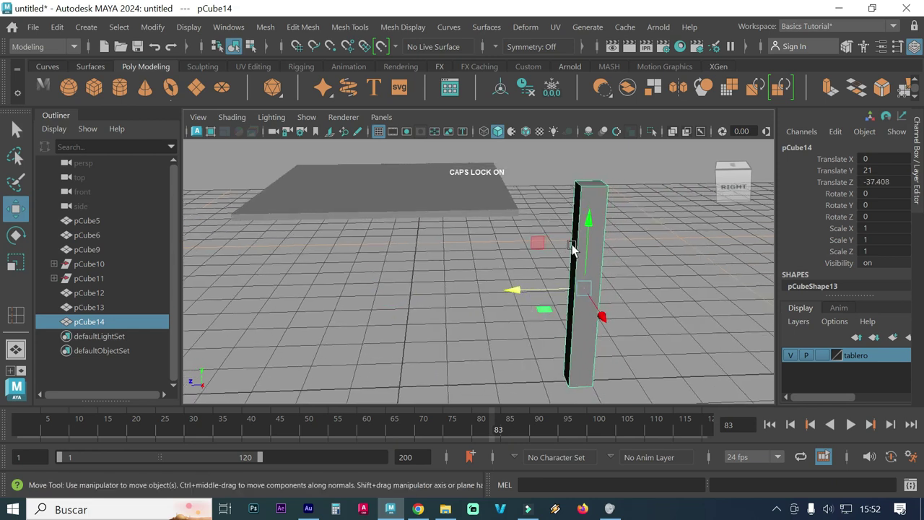
With point snapping on, snap the leg's pivot to its top corner.
key("d")
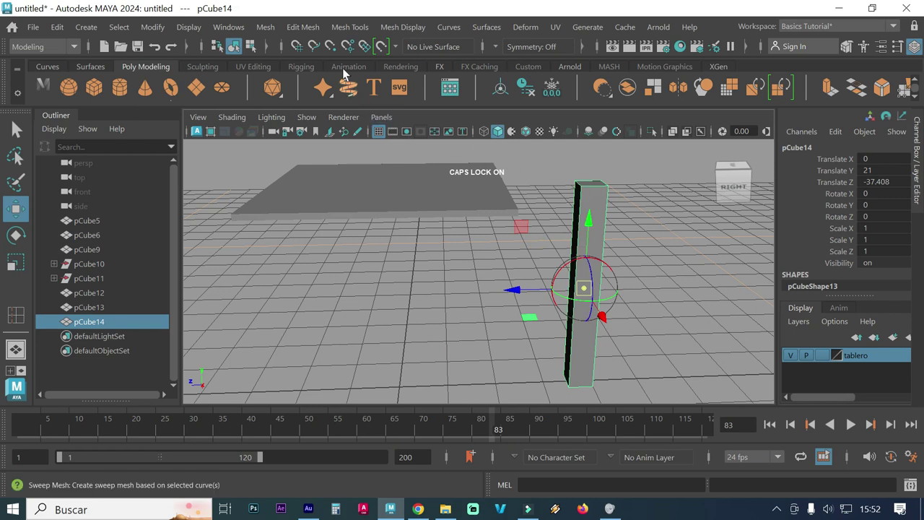
left_click(335, 51)
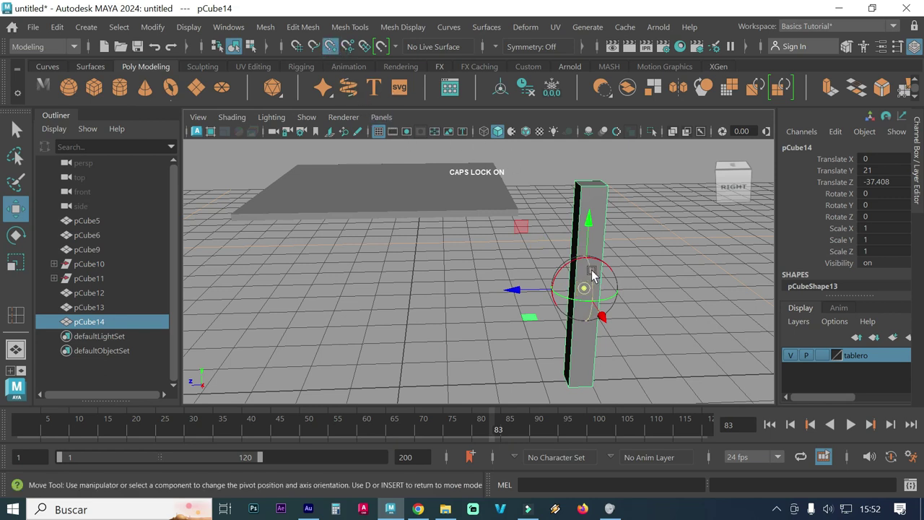
left_click_drag(585, 289, 616, 191)
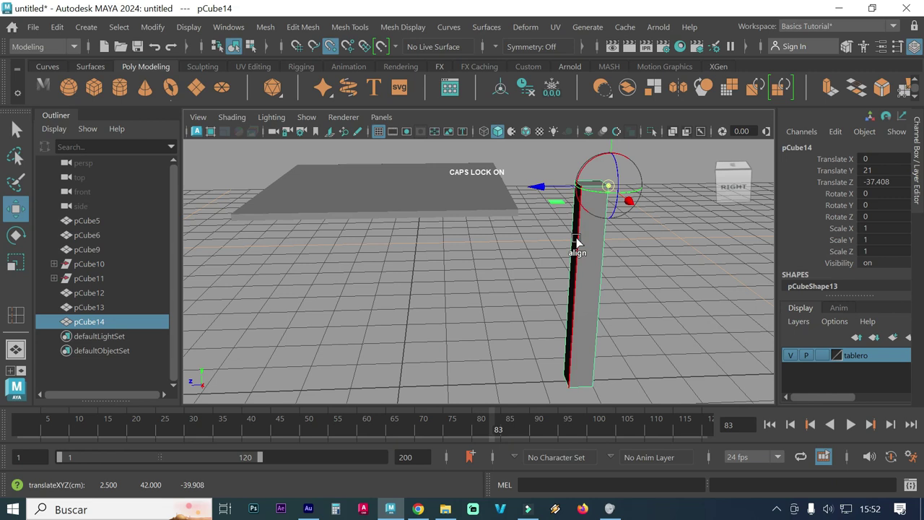
key("d")
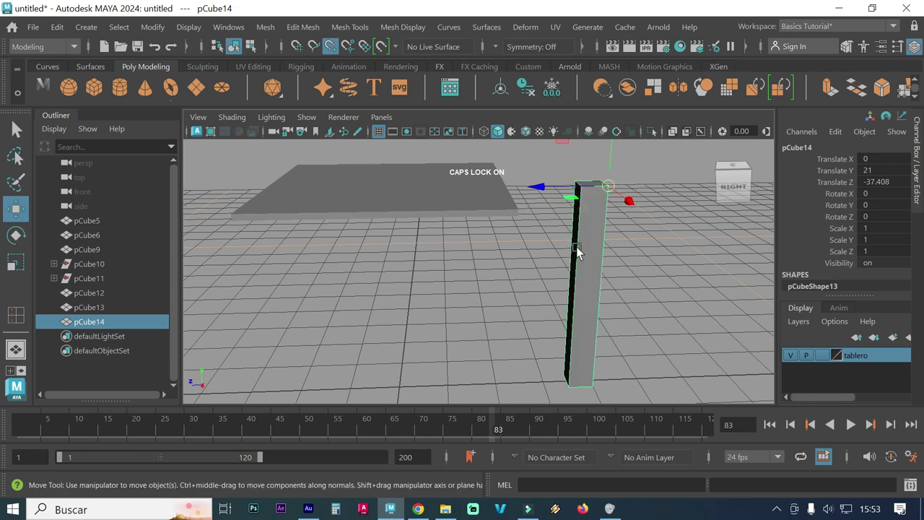
key("alt")
Snap the leg under the slab corner at X 18.5, Z -18.5 and lower it slightly.
left_click_drag(576, 267, 567, 320, "alt")
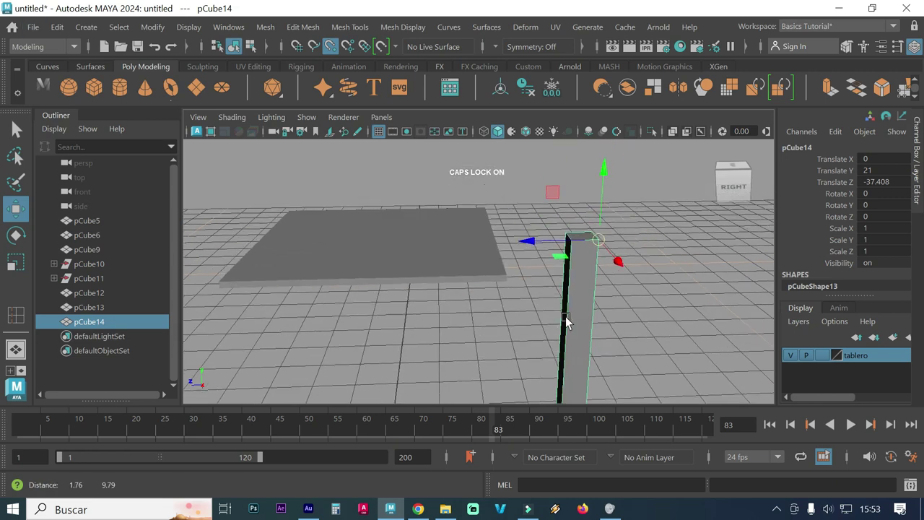
left_click_drag(603, 242, 561, 261)
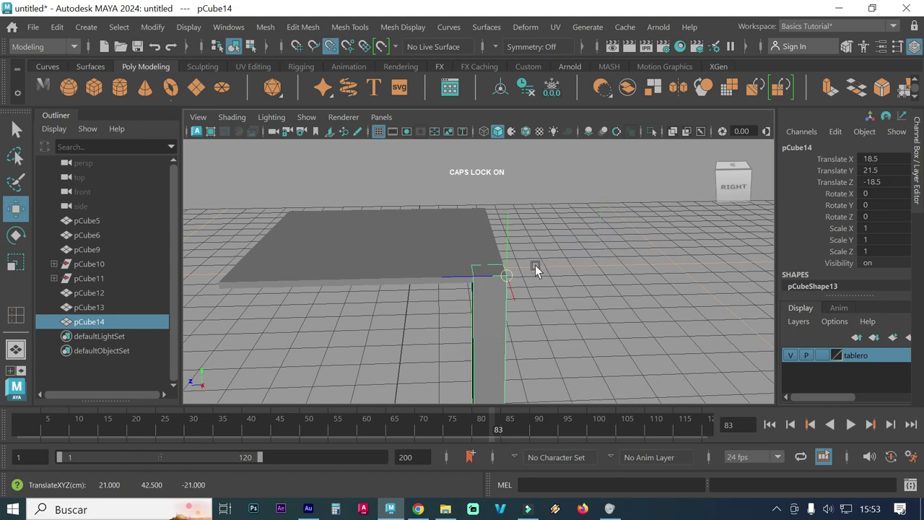
scroll(535, 267, "up", 2)
scroll(535, 274, "up", 2)
scroll(535, 281, "up", 2)
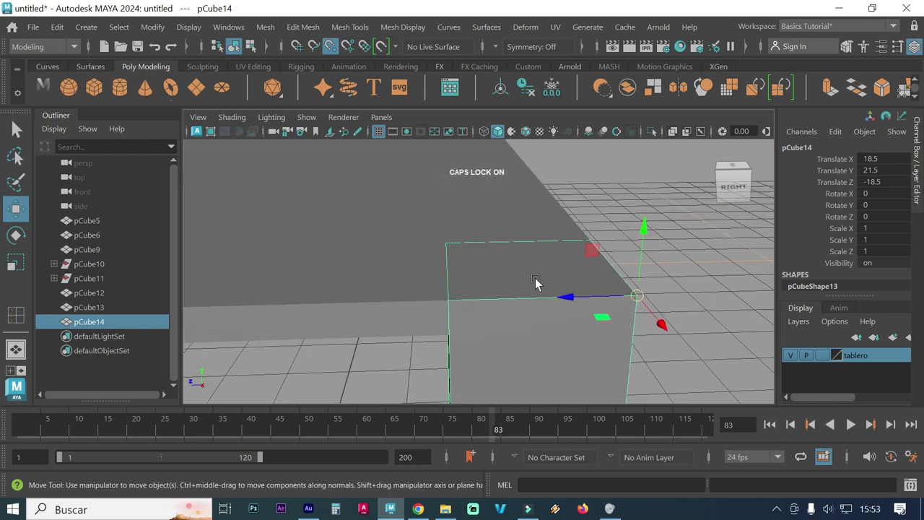
left_click_drag(535, 283, 445, 255, "alt")
left_click_drag(493, 208, 490, 251)
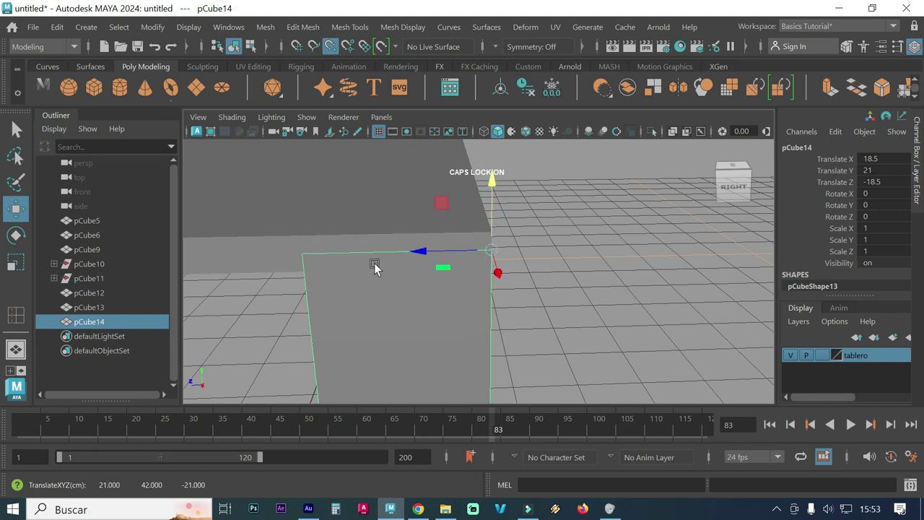
Check the leg's fit in wireframe, then inspect the table from several angles.
key("4")
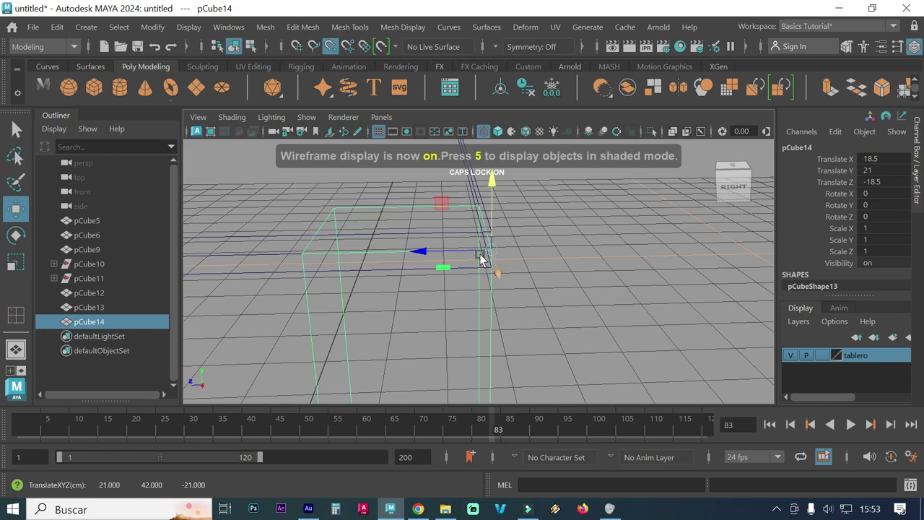
key("5")
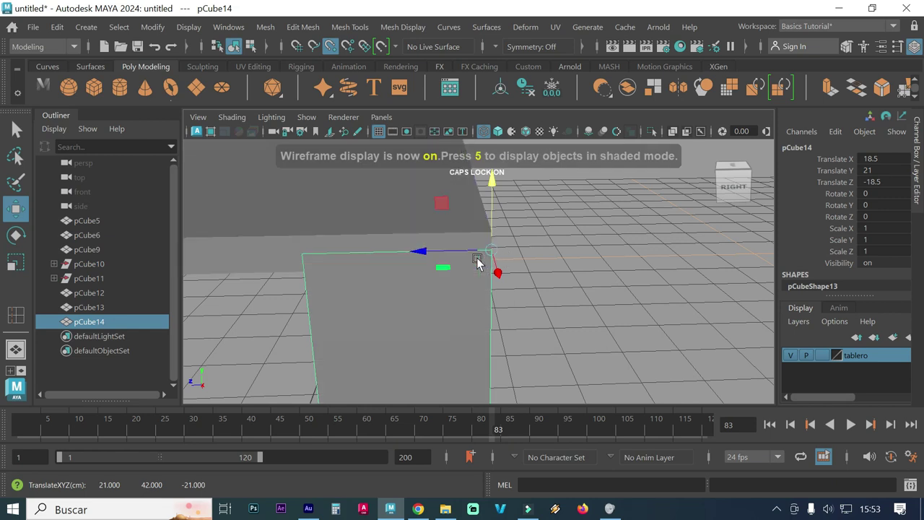
left_click_drag(465, 275, 348, 274, "alt")
mouse_move(353, 241)
left_mouse_down("alt")
mouse_move(321, 228)
mouse_move(442, 270)
mouse_move(357, 277)
mouse_move(393, 275)
mouse_move(344, 292)
mouse_move(371, 309)
mouse_move(367, 291)
mouse_move(298, 295)
mouse_move(367, 325)
mouse_move(391, 288)
left_mouse_up("alt")
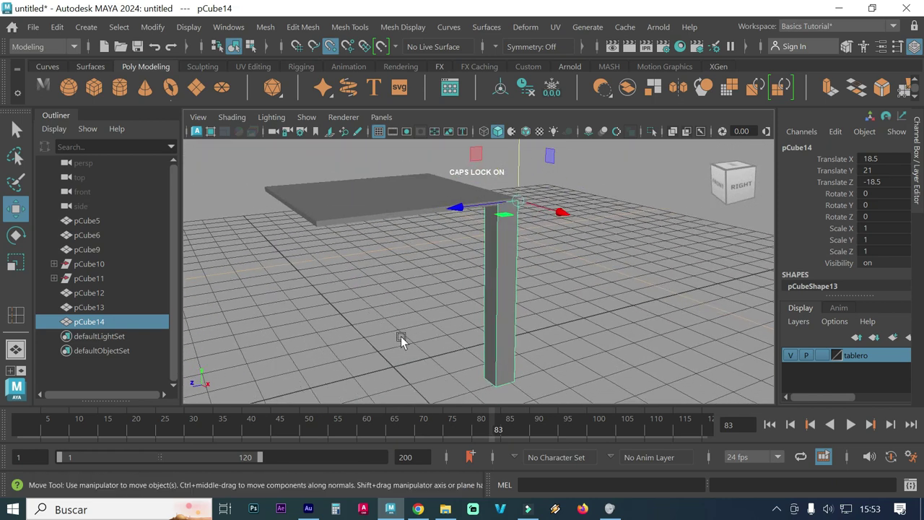
mouse_move(406, 337)
left_mouse_down("alt")
mouse_move(402, 314)
mouse_move(408, 339)
mouse_move(463, 263)
mouse_move(425, 270)
mouse_move(503, 272)
mouse_move(516, 262)
left_mouse_up("alt")
mouse_move(500, 276)
right_mouse_down("alt")
mouse_move(382, 280)
mouse_move(543, 283)
mouse_move(382, 284)
right_mouse_up("alt")
mouse_move(383, 284)
left_mouse_down("alt")
mouse_move(452, 288)
mouse_move(482, 302)
left_mouse_up("alt")
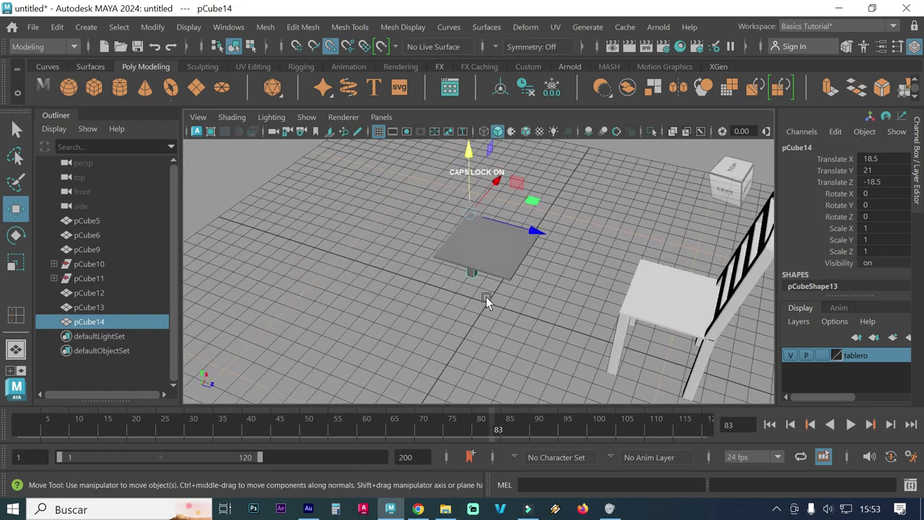
Swap point snapping for grid snapping and snap the leg's pivot to the origin.
key("d")
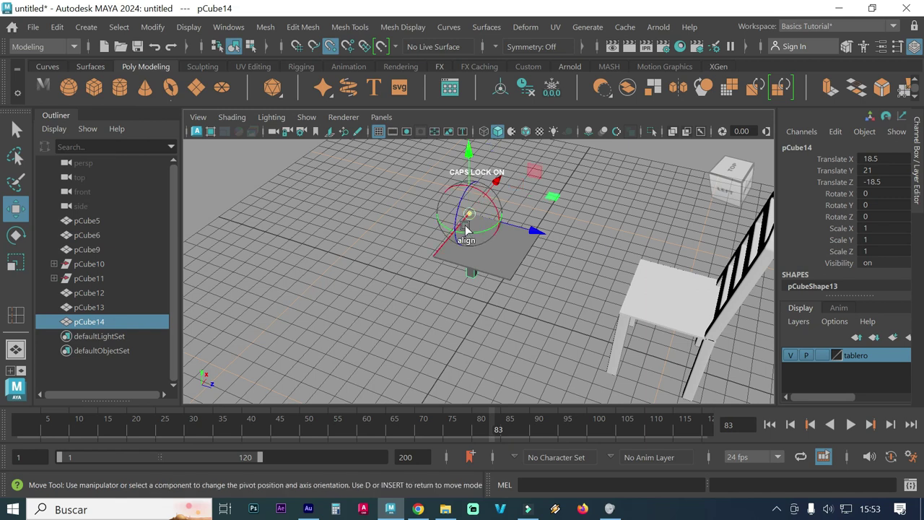
left_click(333, 55)
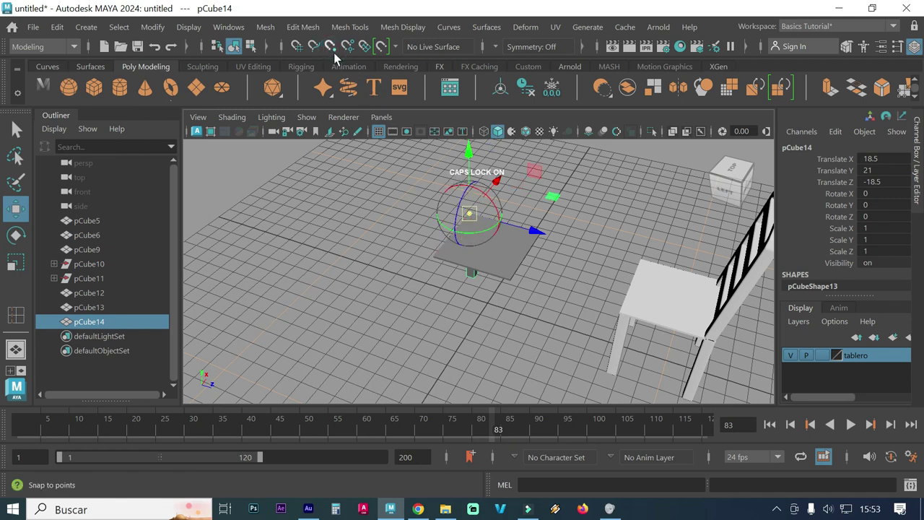
left_click(296, 46)
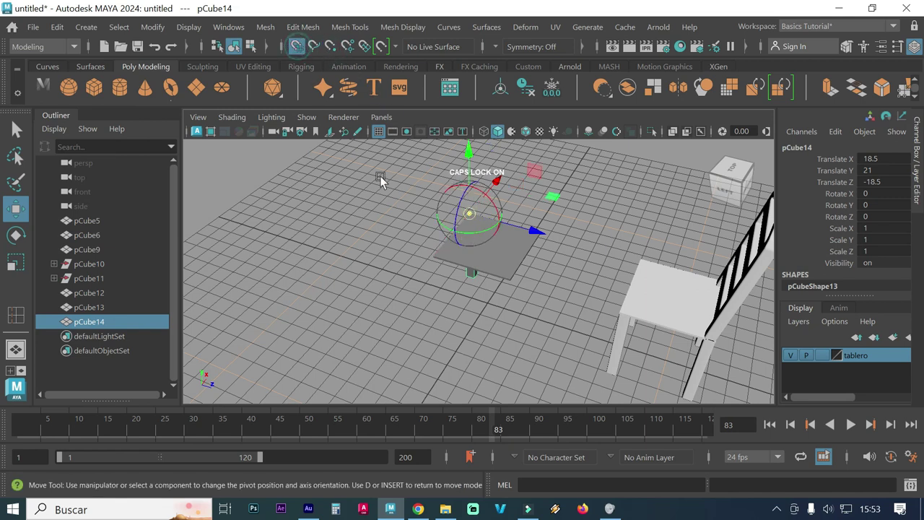
left_click_drag(470, 214, 489, 305)
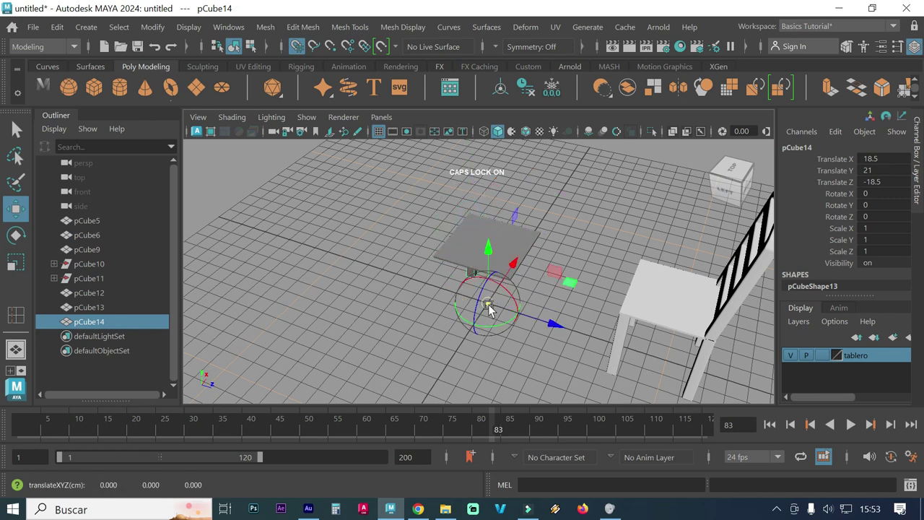
mouse_move(542, 307)
left_mouse_down("alt")
mouse_move(369, 290)
mouse_move(444, 310)
left_mouse_up("alt")
right_click_drag(443, 310, 541, 298, "alt")
scroll(450, 272, "up", 1)
scroll(470, 284, "up", 1)
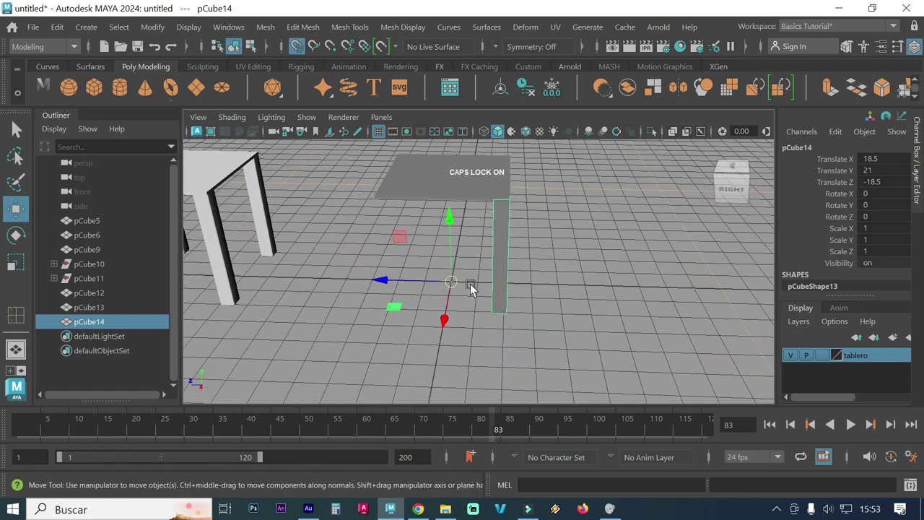
scroll(496, 283, "down", 1)
scroll(496, 283, "down", 1)
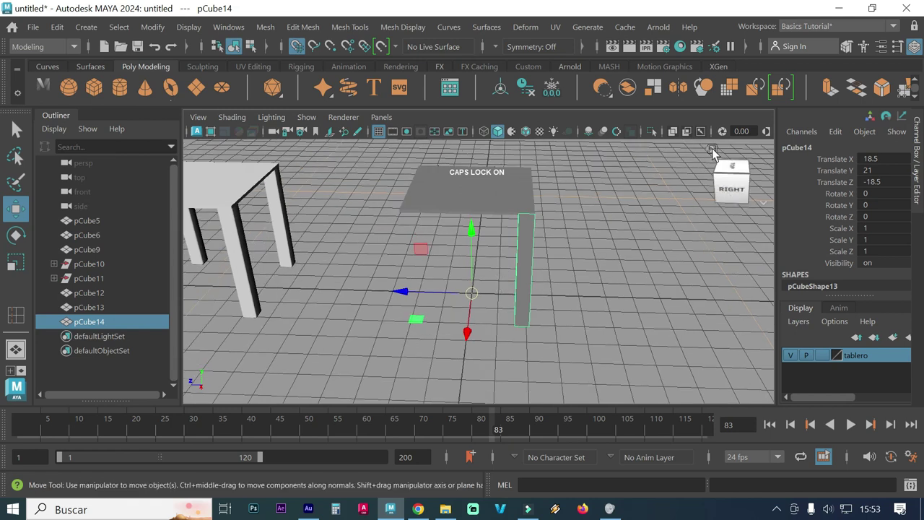
Reset the camera to the home view and zoom in on the table.
left_click(711, 149)
mouse_move(511, 272)
right_mouse_down("alt")
mouse_move(571, 267)
mouse_move(497, 253)
mouse_move(537, 252)
right_mouse_up("alt")
scroll(495, 274, "up", 2)
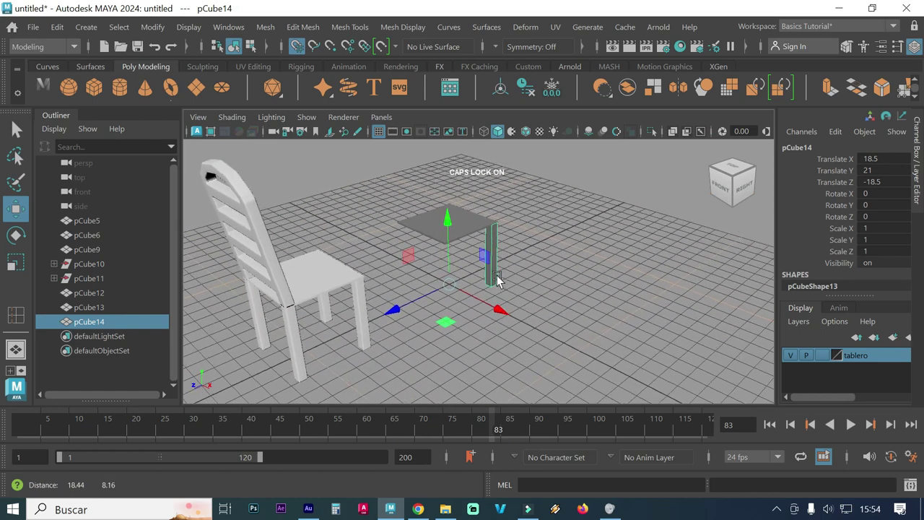
scroll(495, 274, "up", 2)
scroll(484, 274, "up", 1)
scroll(495, 275, "up", 2)
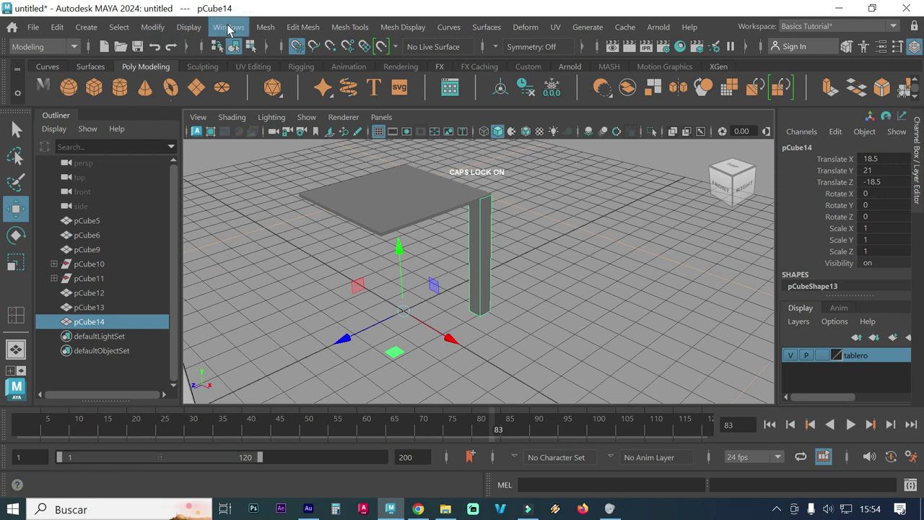
Open Duplicate Special Options, narrow the window and move it beside the viewport.
left_click(84, 27)
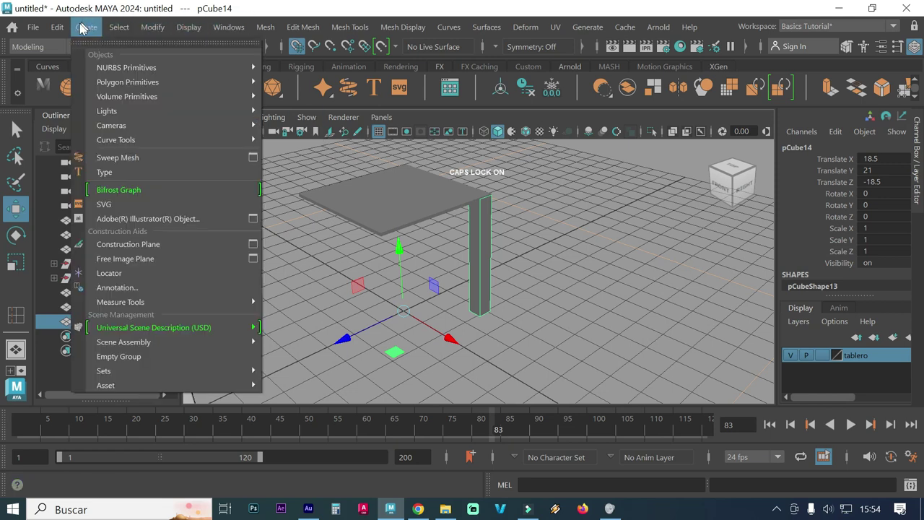
mouse_move(57, 27)
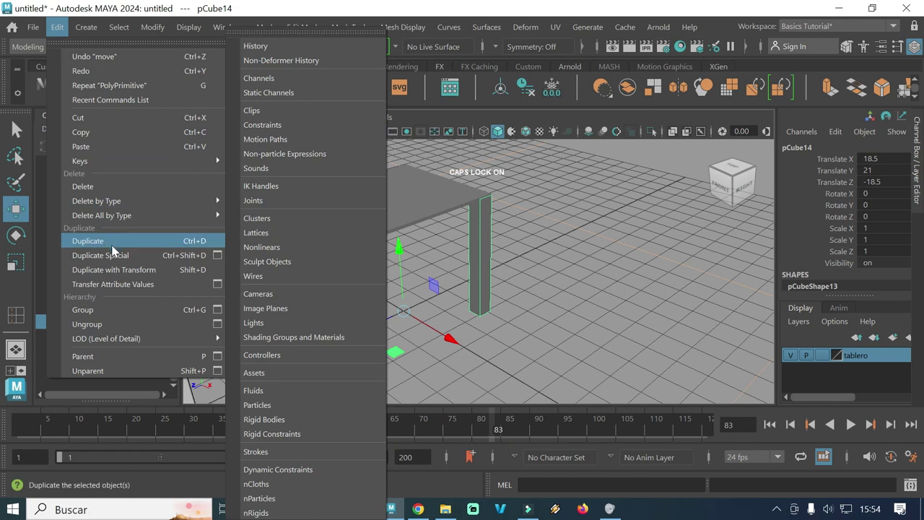
left_click(218, 255)
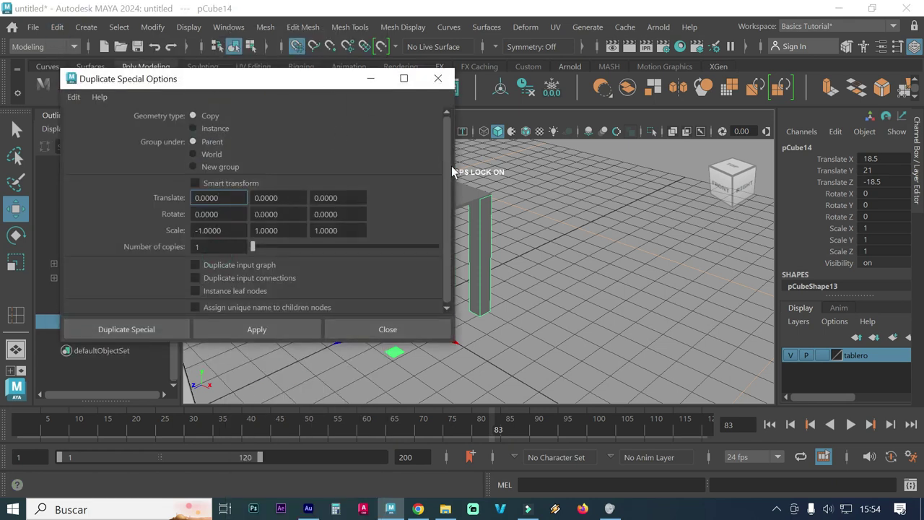
mouse_move(451, 169)
left_mouse_down()
mouse_move(366, 169)
mouse_move(386, 169)
left_mouse_up()
left_click_drag(485, 244, 390, 217, "alt")
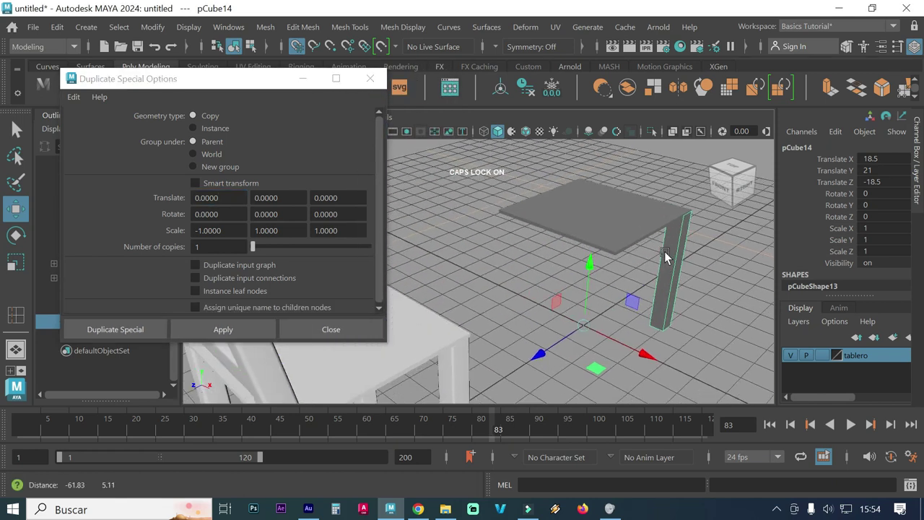
left_click_drag(228, 85, 198, 41)
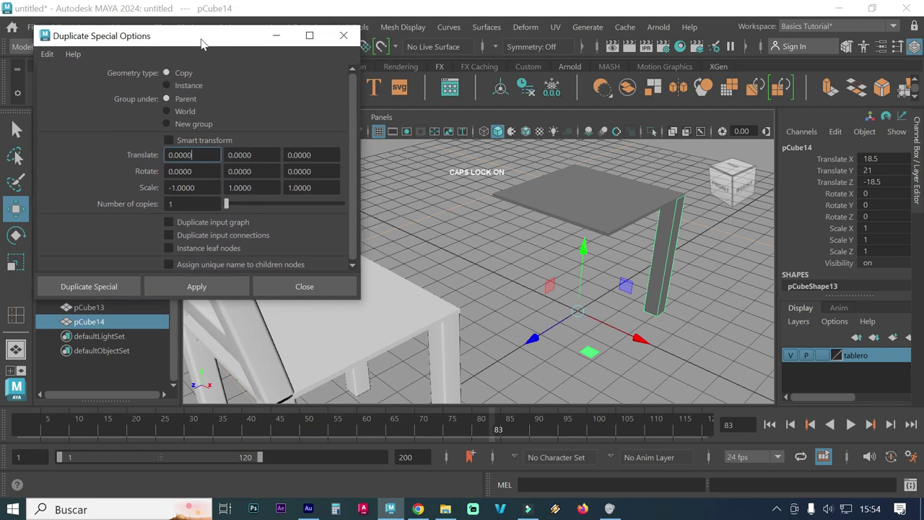
left_click_drag(507, 268, 598, 288, "alt")
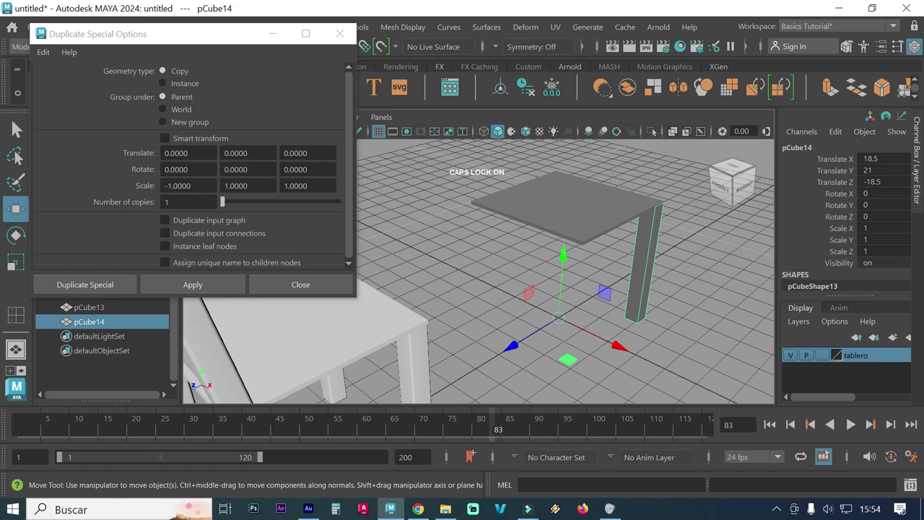
Make three mirrored leg copies using scale -1 across X, then Z, then X.
left_click(192, 186)
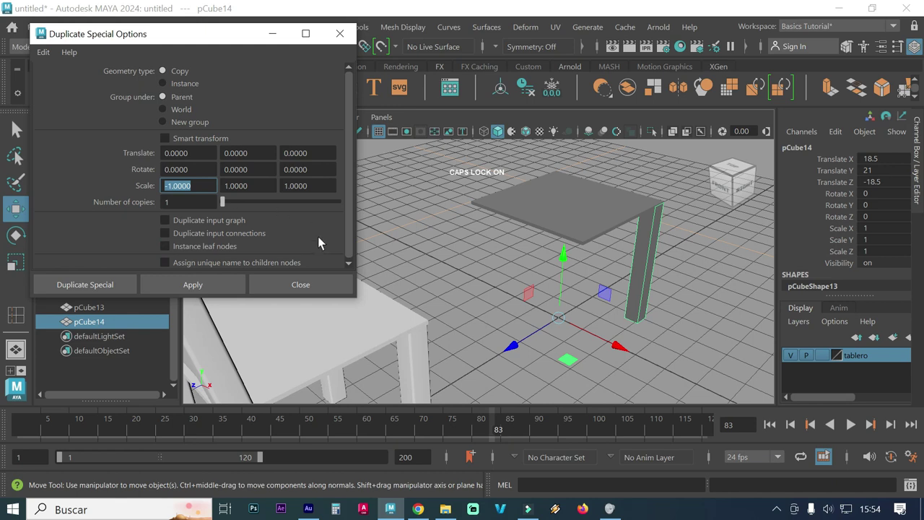
left_click(212, 290)
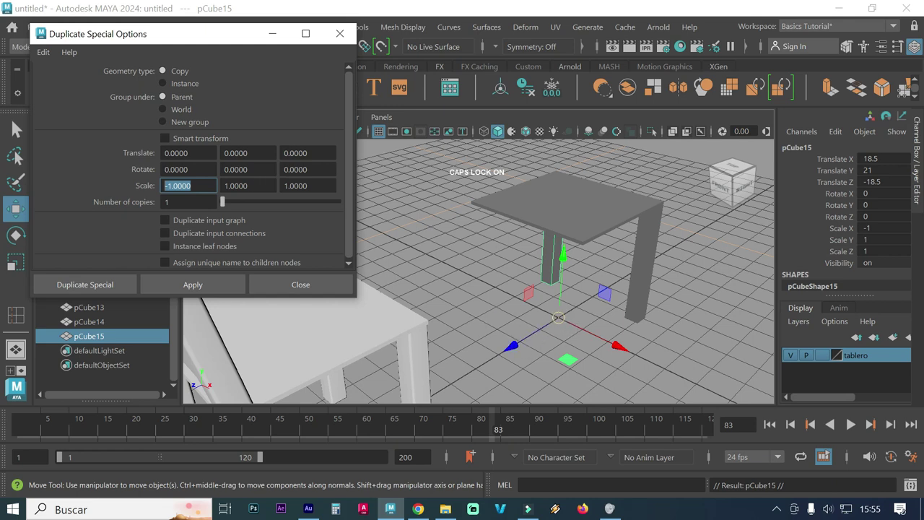
type("1")
left_click(315, 186)
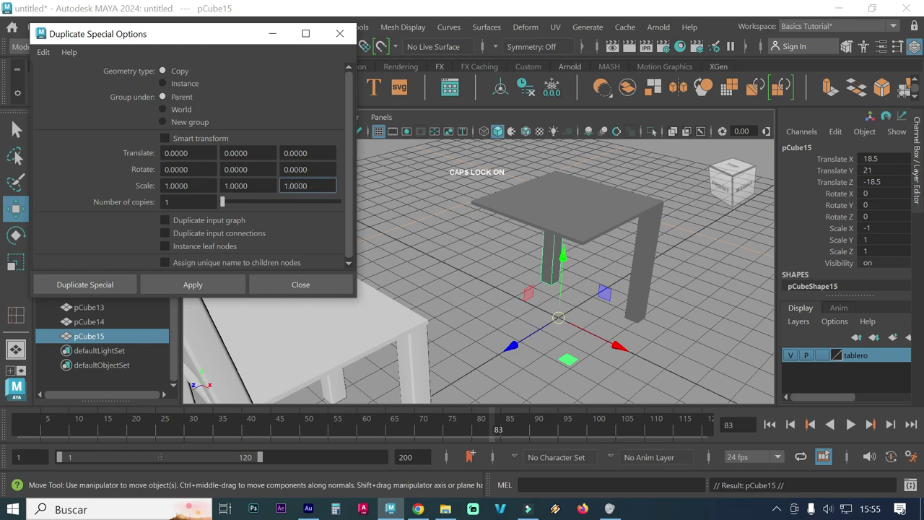
left_click(207, 282)
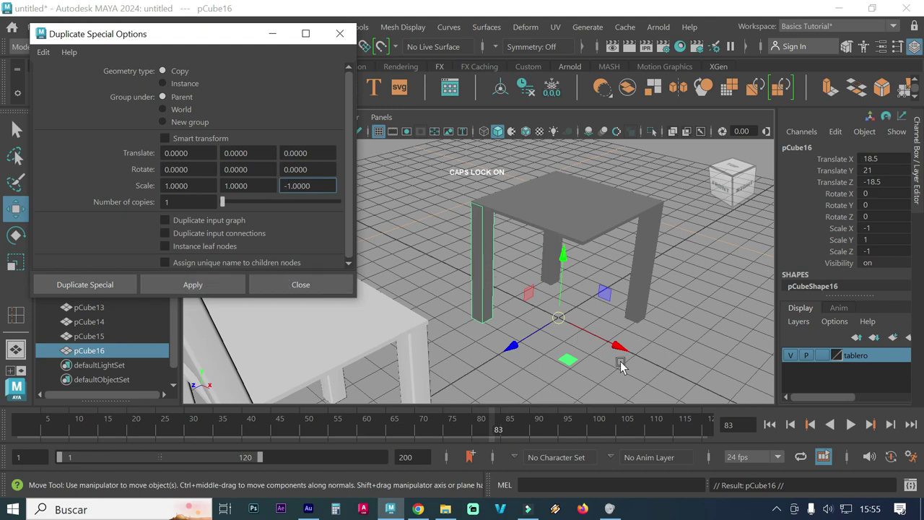
double_click(309, 186)
type("1")
key("Return")
left_click(180, 185)
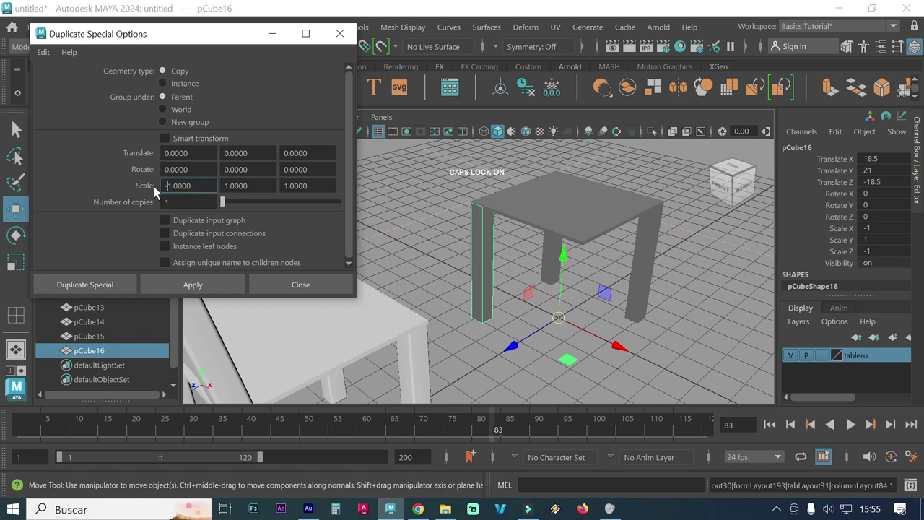
left_click(217, 284)
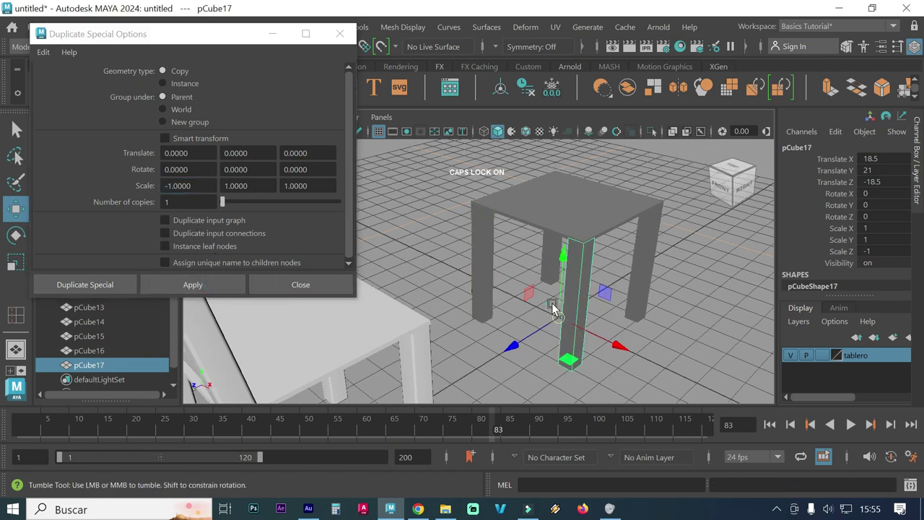
left_click_drag(552, 309, 571, 301, "alt")
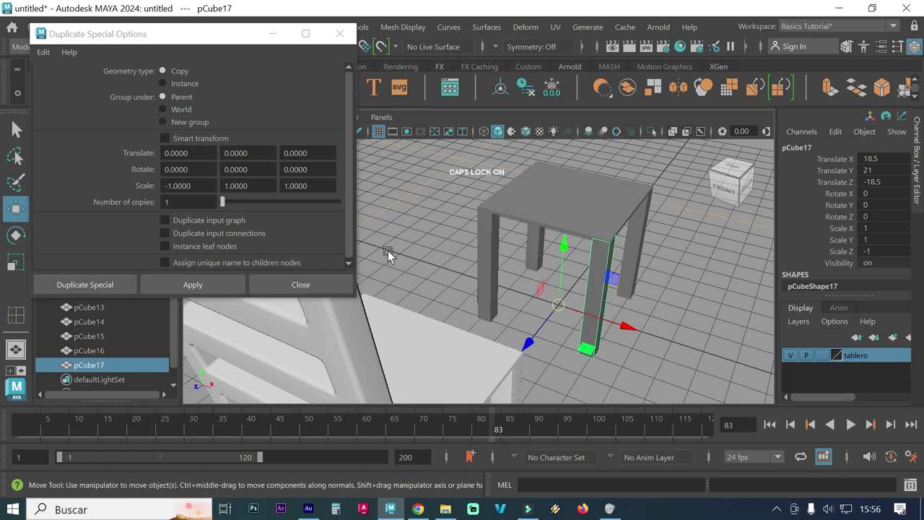
left_click(334, 283)
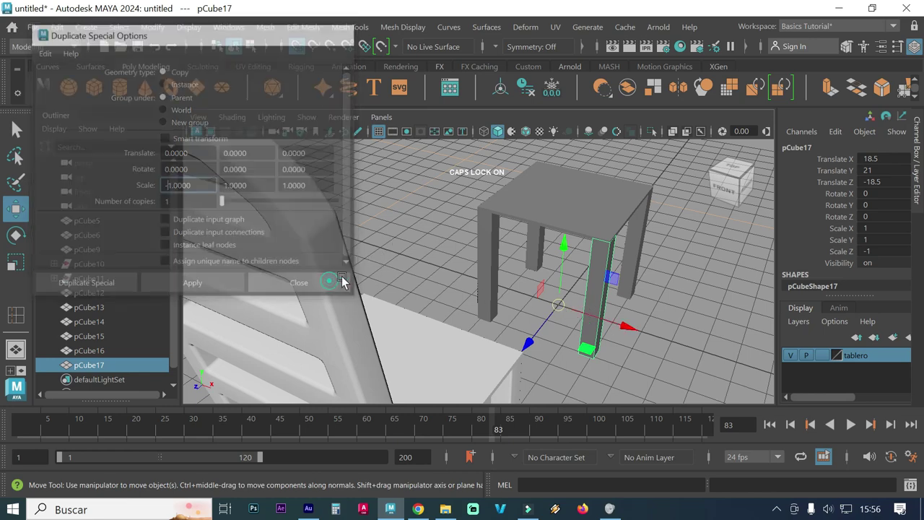
mouse_move(608, 289)
left_mouse_down("alt")
mouse_move(518, 281)
mouse_move(466, 289)
mouse_move(530, 333)
mouse_move(468, 311)
mouse_move(476, 314)
mouse_move(436, 284)
mouse_move(461, 300)
left_mouse_up("alt")
scroll(605, 305, "down", 1)
scroll(607, 296, "down", 2)
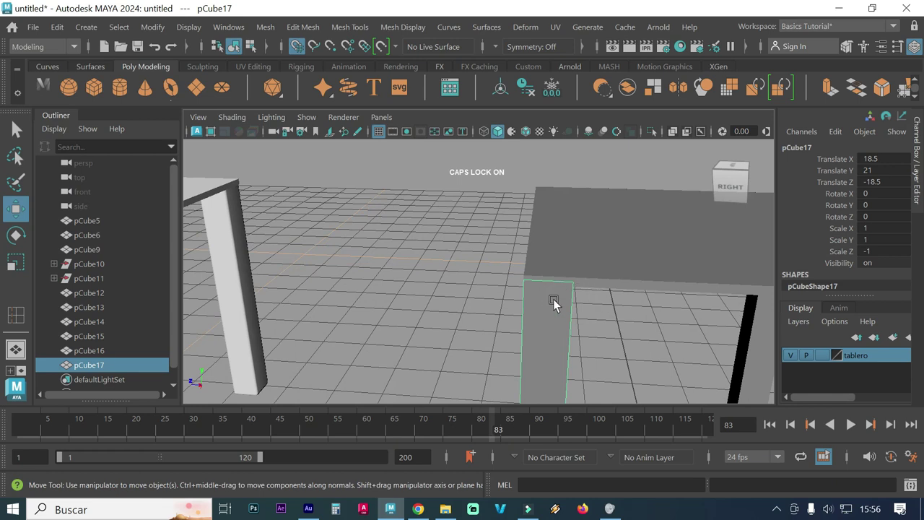
left_click_drag(563, 299, 591, 299, "alt")
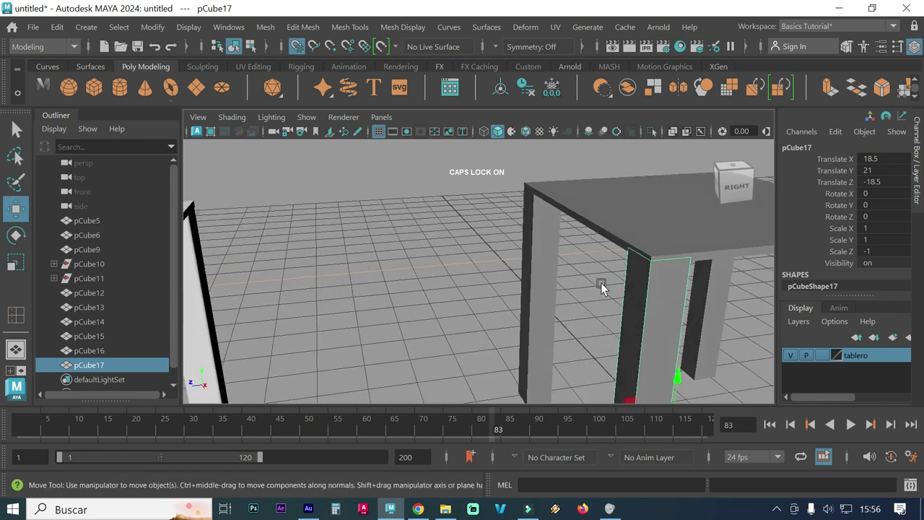
left_click(614, 234)
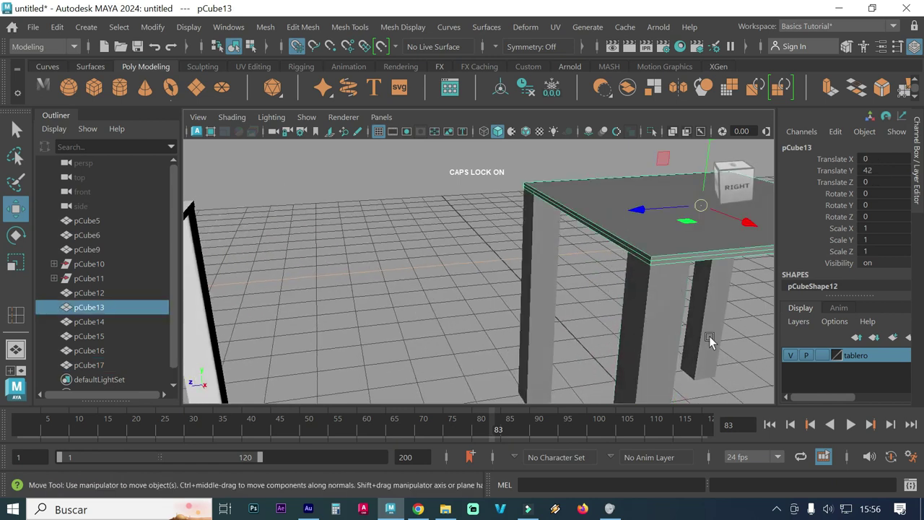
Create layer1 and rename the tablero layer to tablero2, without a space.
left_click(835, 376)
left_click(893, 338)
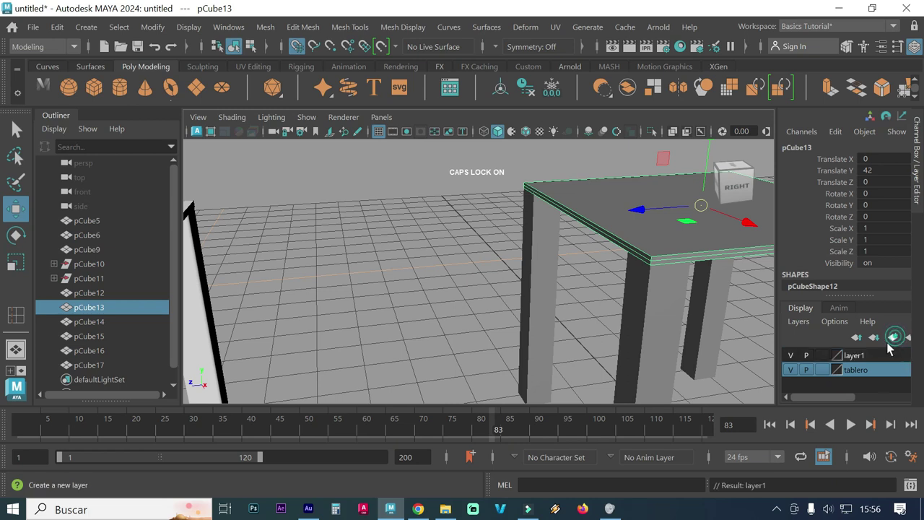
double_click(856, 371)
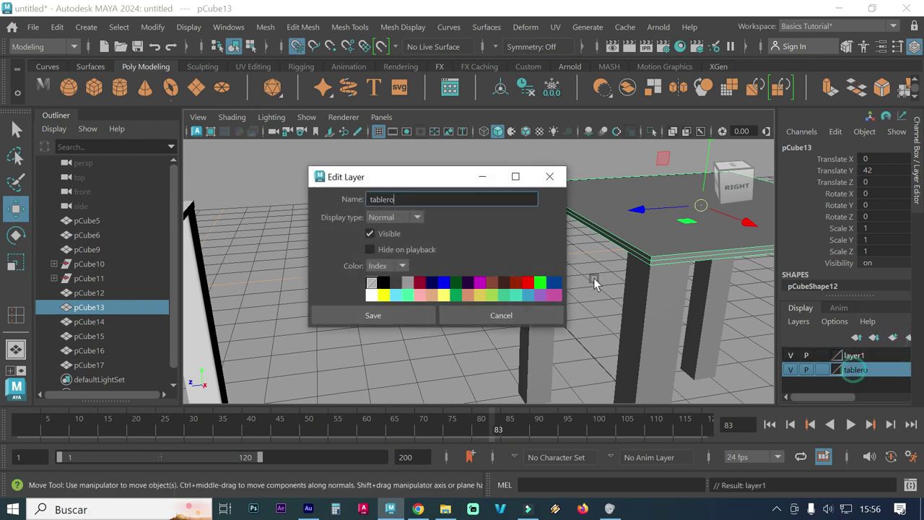
left_click(405, 200)
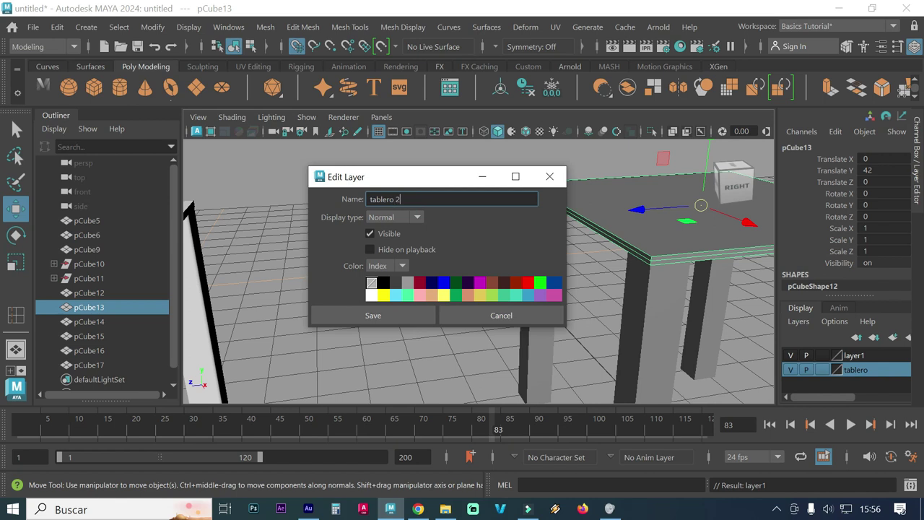
type("2")
left_click(392, 316)
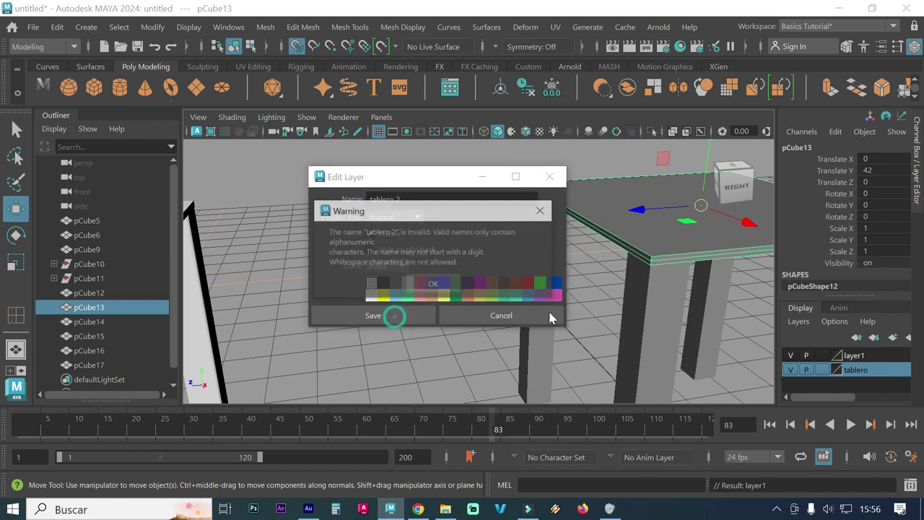
left_click(433, 284)
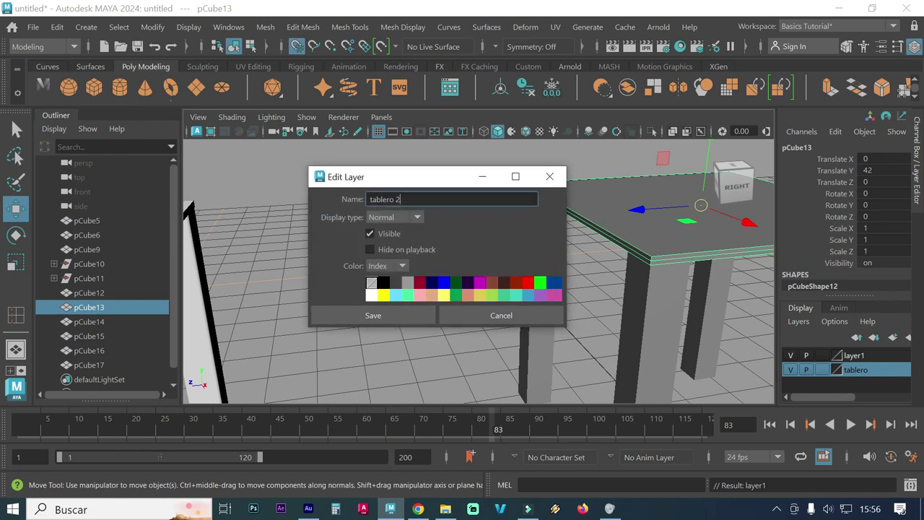
key("BackSpace")
left_click(401, 316)
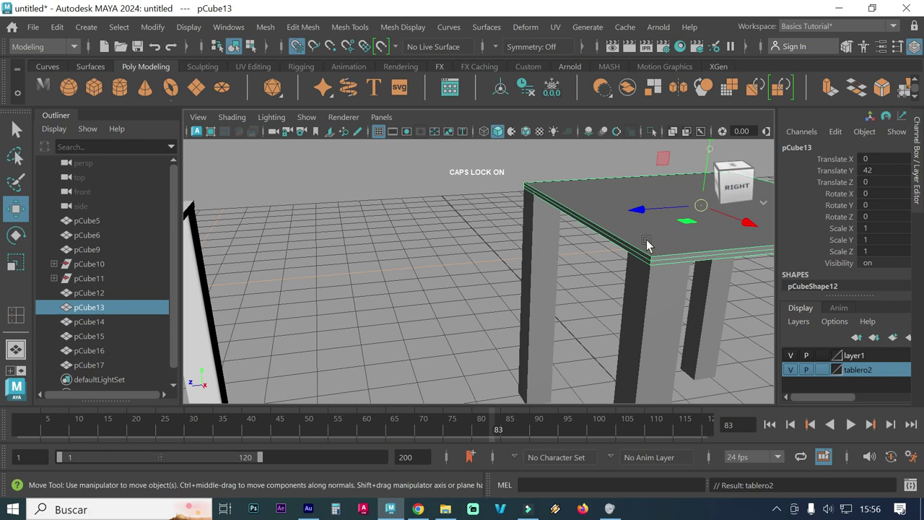
Add the selected table top to the tablero2 layer.
left_click(602, 215)
right_click(865, 370)
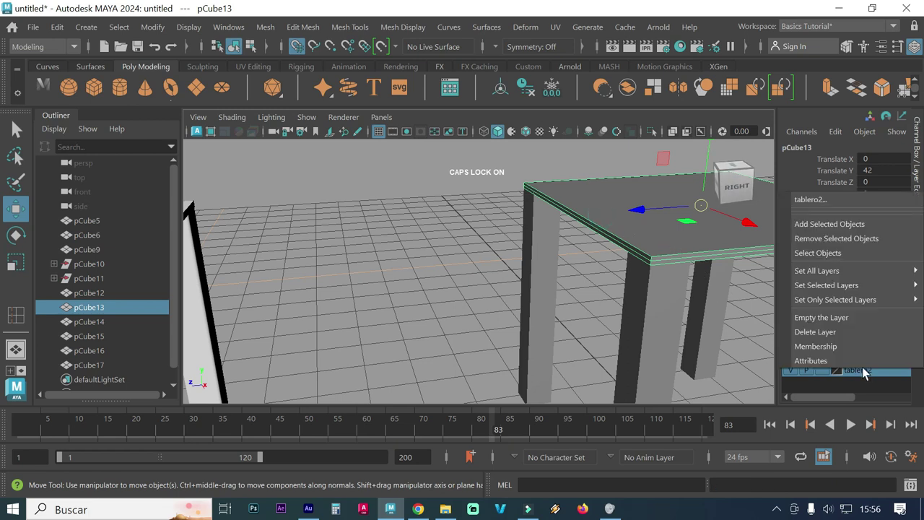
left_click(812, 226)
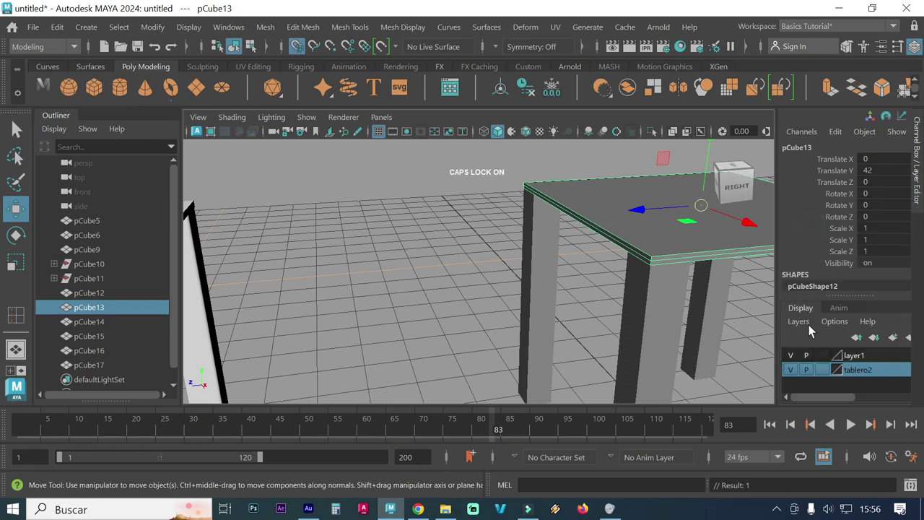
Hide the tabletop layer and select the leg pCube17.
left_click(797, 369)
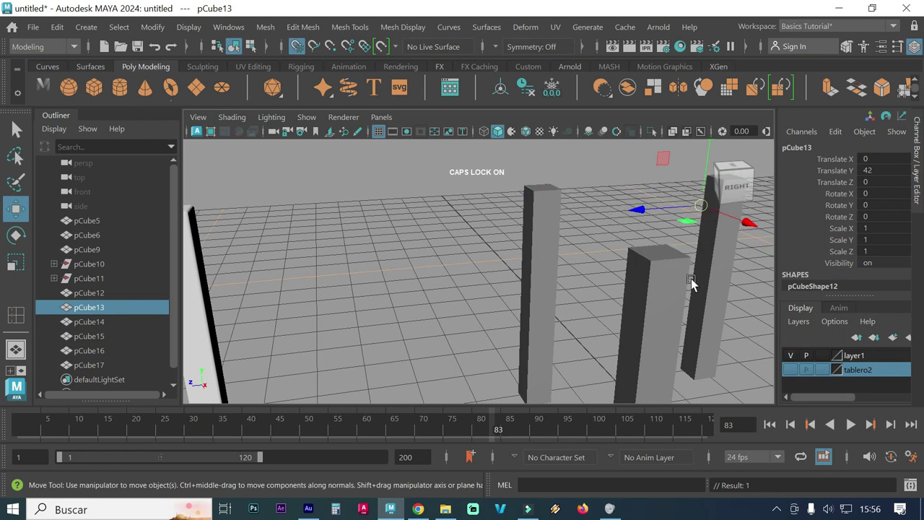
left_click_drag(652, 268, 652, 287, "alt")
left_click_drag(645, 320, 604, 306, "alt")
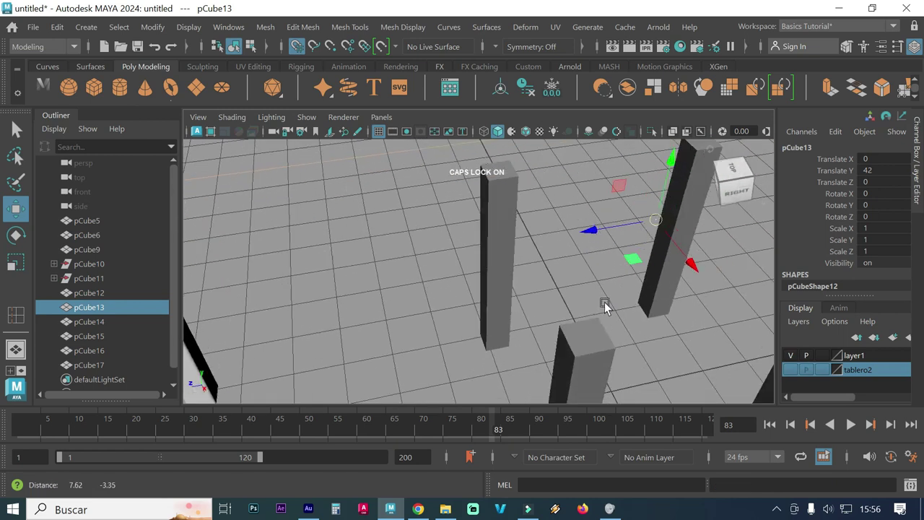
left_click(576, 332)
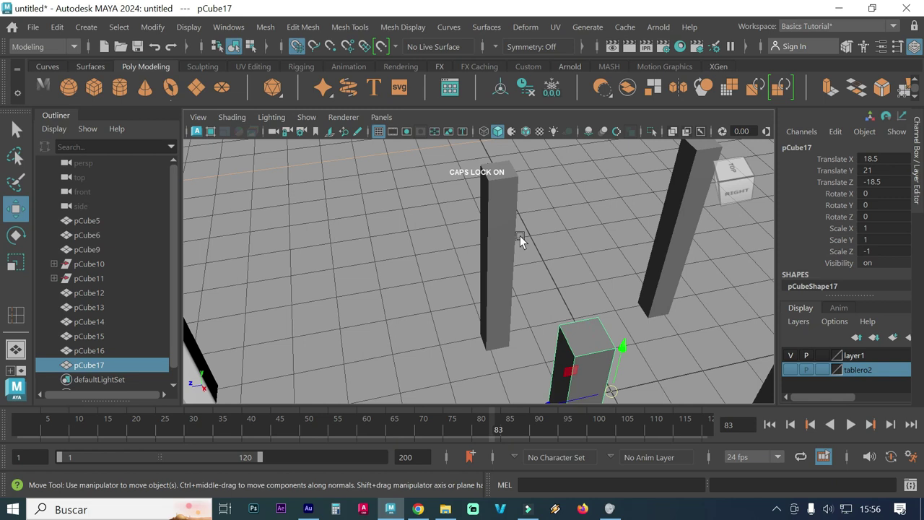
mouse_move(514, 235)
left_mouse_down("alt")
mouse_move(541, 274)
mouse_move(555, 275)
mouse_move(588, 310)
mouse_move(604, 310)
mouse_move(526, 295)
left_mouse_up("alt")
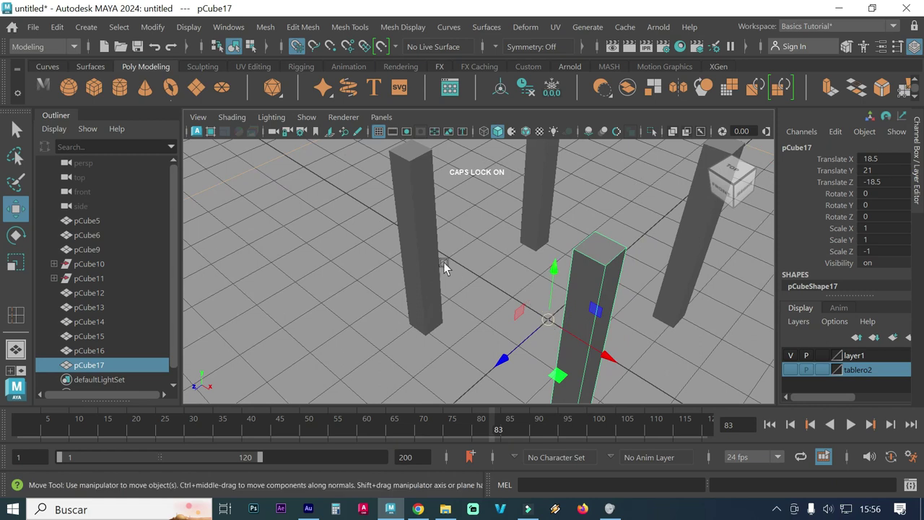
Centre the pivots of legs pCube17 and pCube16, then reselect pCube17.
left_click(266, 26)
mouse_move(228, 26)
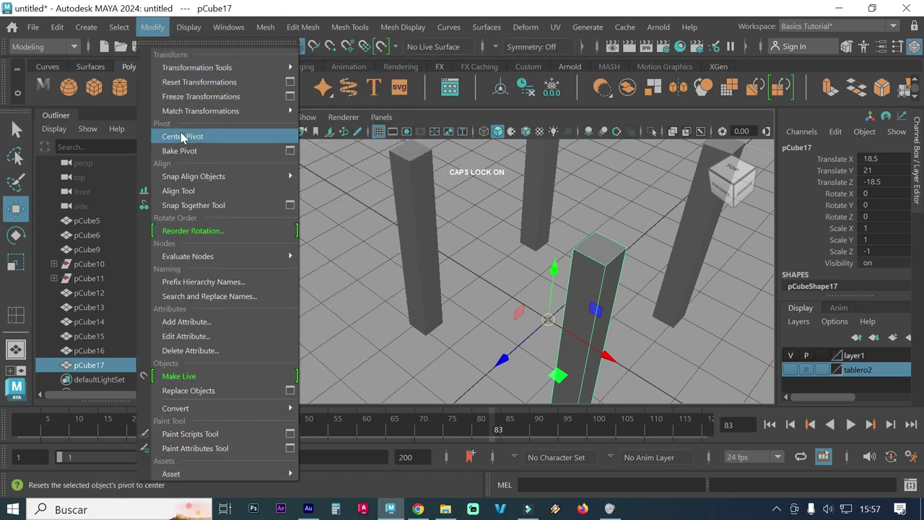
left_click(182, 138)
left_click(408, 218)
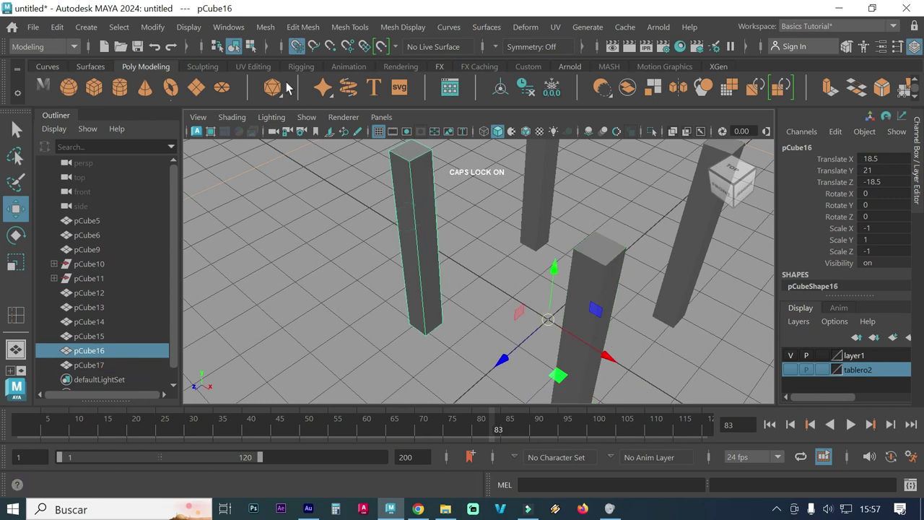
left_click(152, 27)
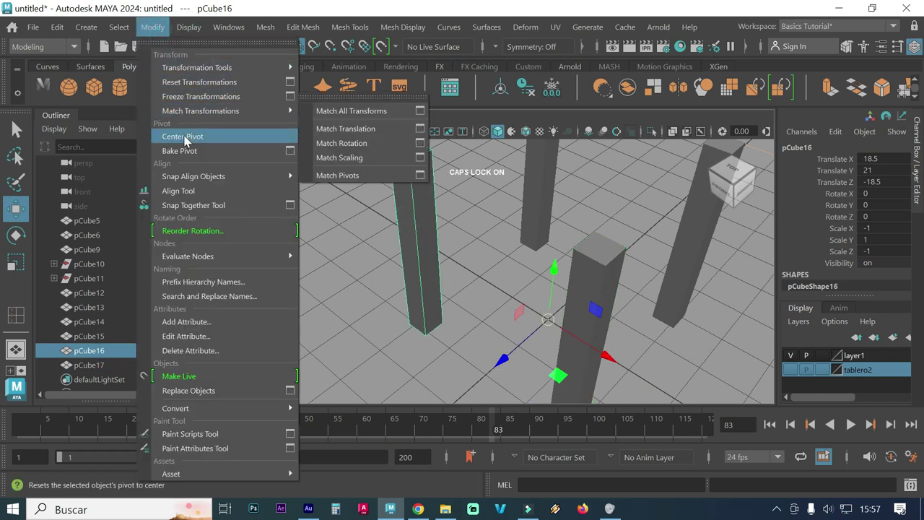
left_click(183, 137)
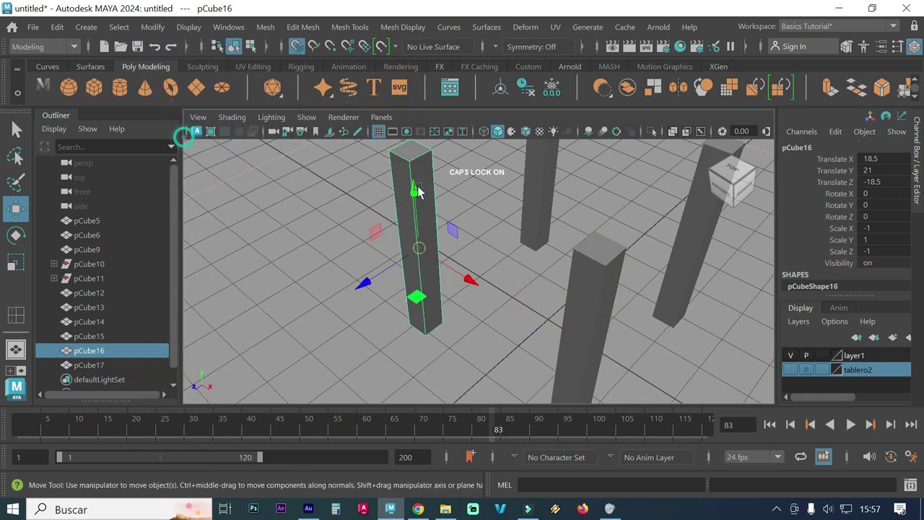
left_click(586, 266)
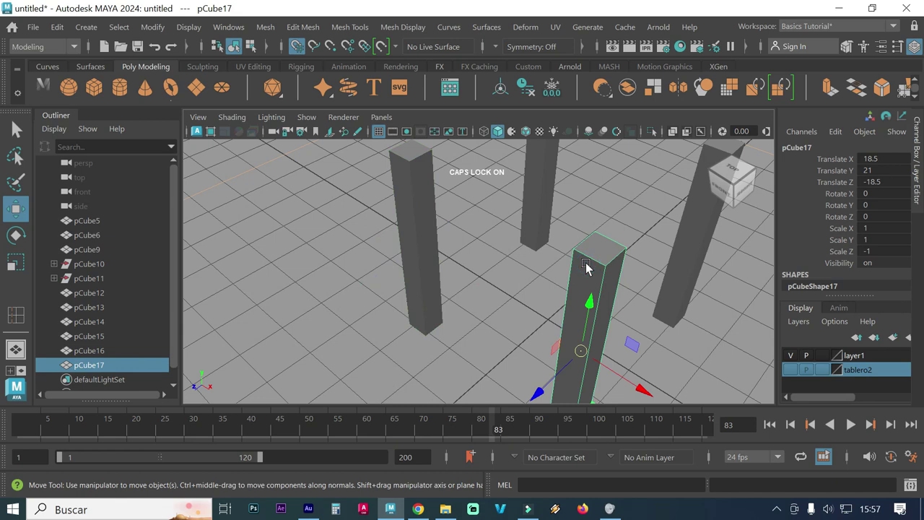
In Face mode, select the top faces of pCube17 and pCube16.
right_click(586, 267)
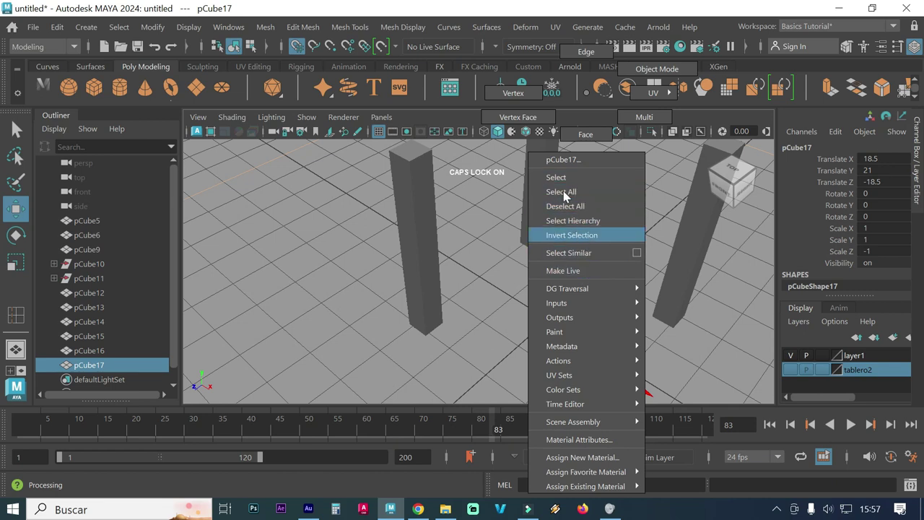
right_click_drag(586, 138, 585, 138)
left_click(598, 258)
left_click(602, 258)
right_click_drag(408, 195, 419, 133)
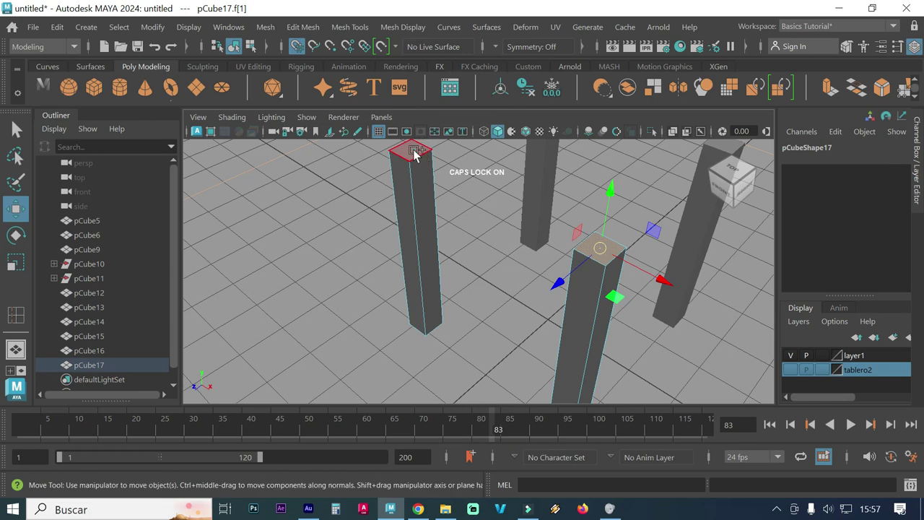
left_click(414, 154, "shift")
scroll(506, 285, "down", 5)
scroll(523, 308, "up", 3)
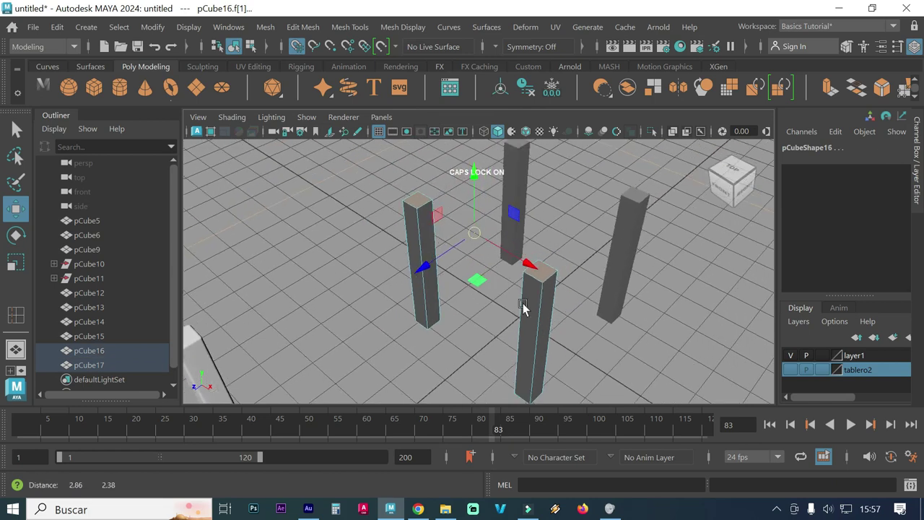
Check the selected pillar tops in the side view, then return to perspective.
left_click_drag(522, 321, 499, 326, "alt")
left_click_drag(529, 280, 529, 285, "alt")
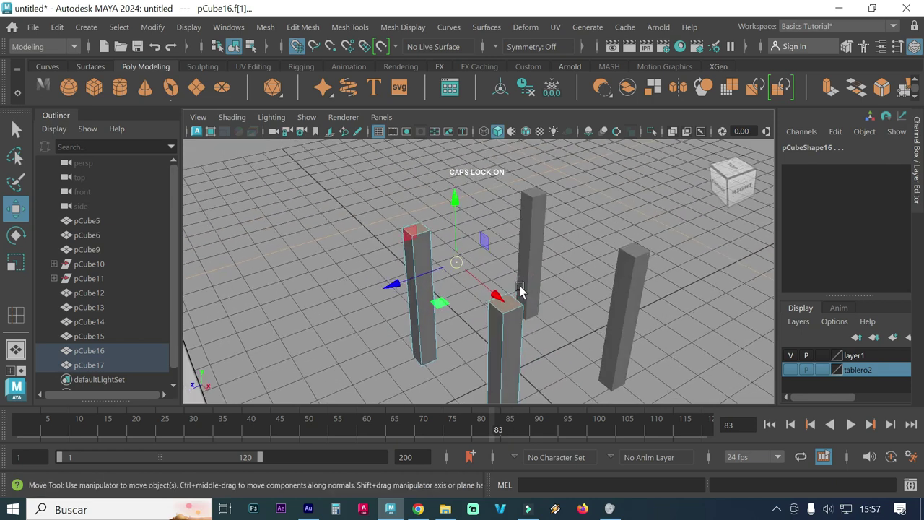
key("space")
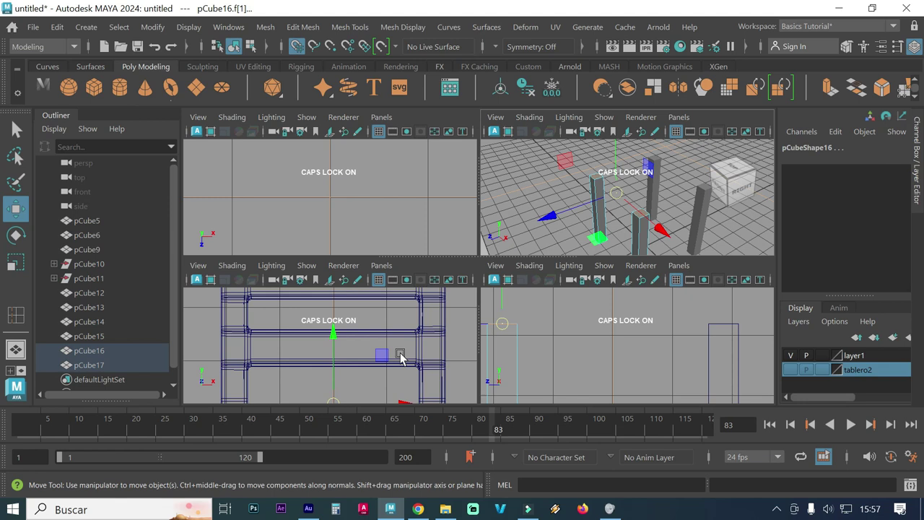
key("space")
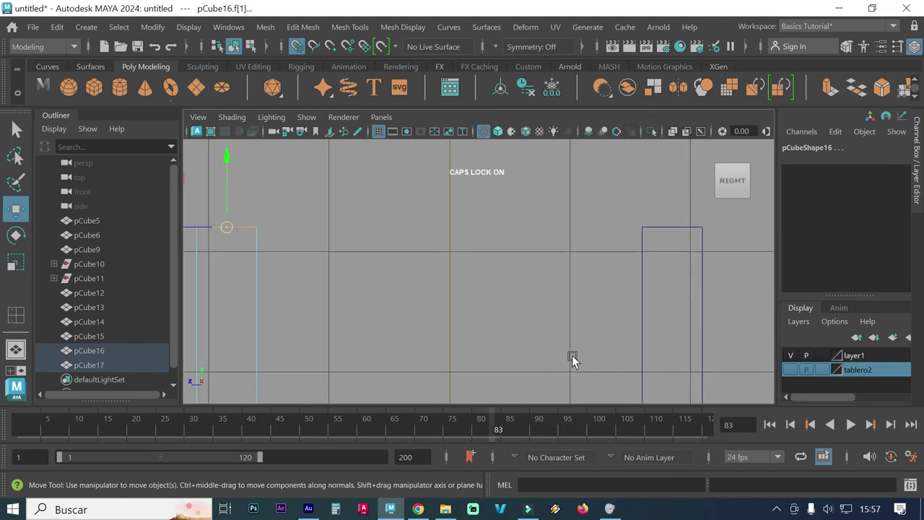
right_click_drag(588, 327, 432, 297, "alt")
scroll(424, 275, "down", 2)
scroll(287, 274, "down", 2)
scroll(412, 291, "down", 2)
scroll(344, 282, "down", 2)
middle_click_drag(475, 274, 473, 311, "alt")
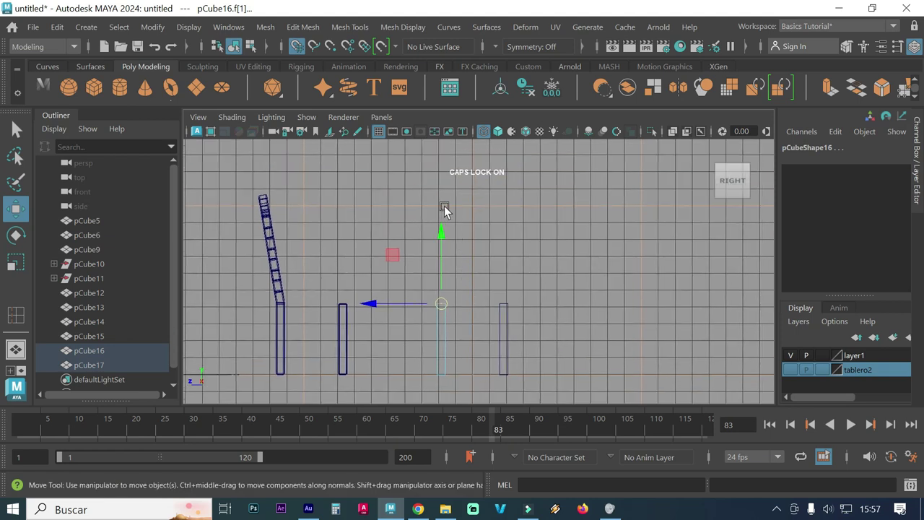
scroll(451, 231, "up", 1)
scroll(451, 245, "up", 1)
scroll(439, 231, "up", 1)
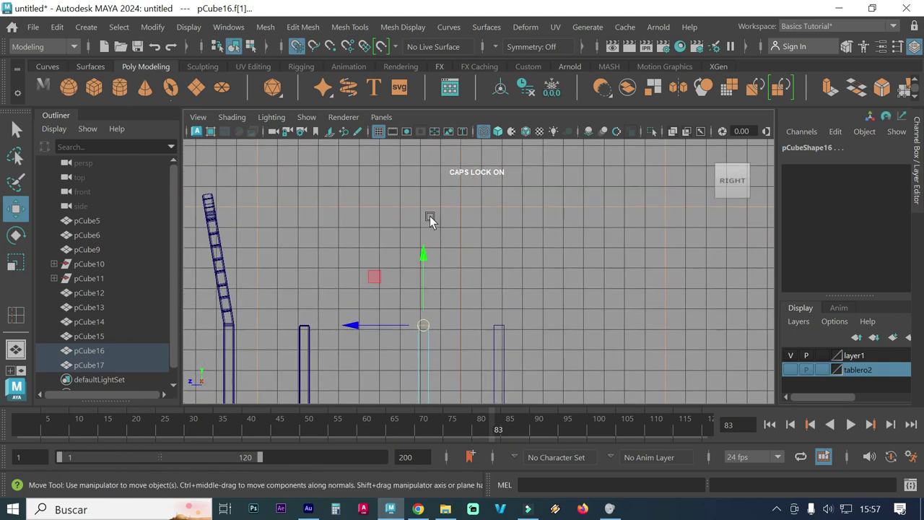
key("space")
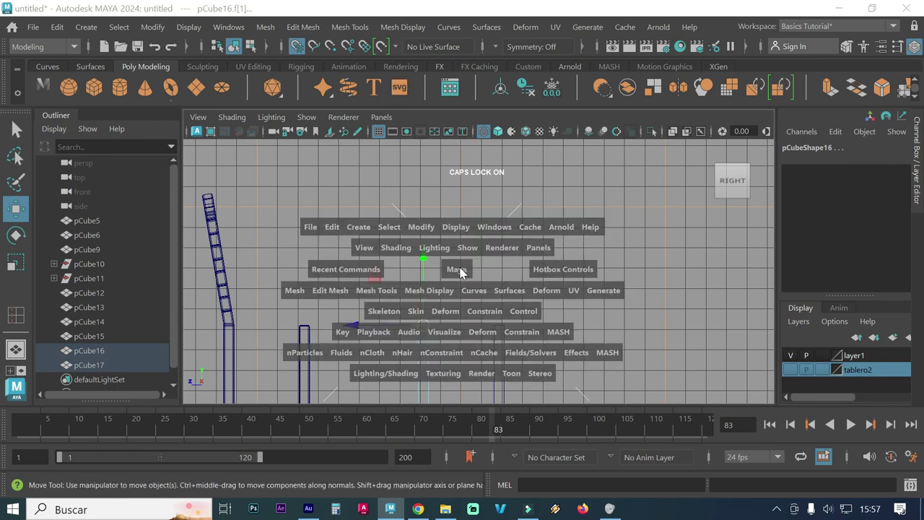
key("space")
left_click_drag(594, 202, 563, 237, "alt")
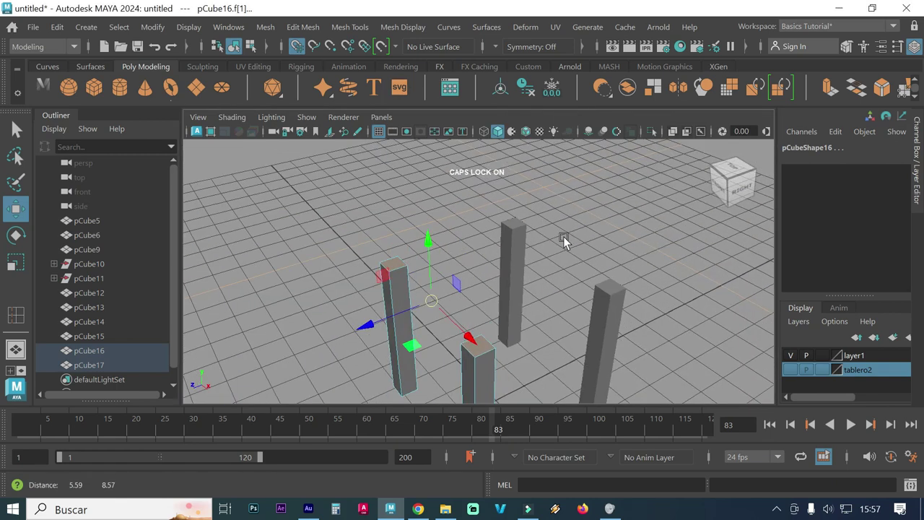
left_click(302, 29)
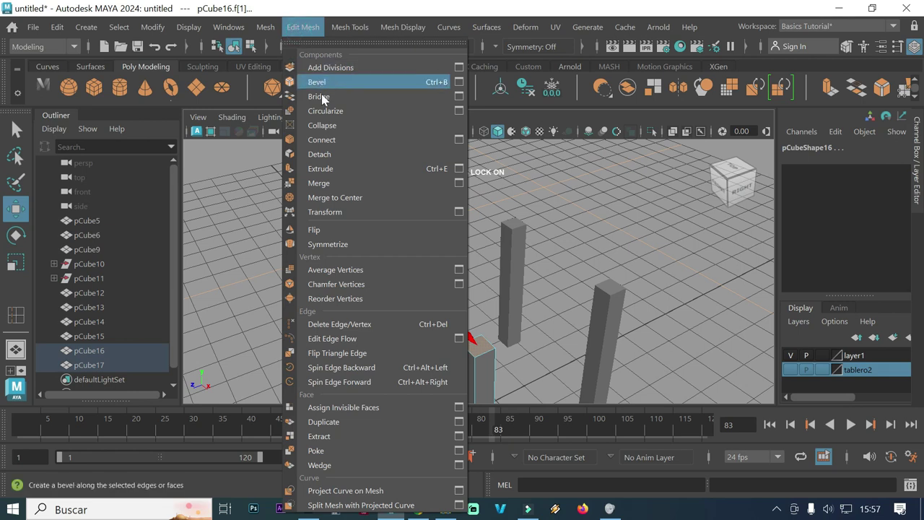
Extrude the pillars' top faces upward with the handle in world orientation.
left_click(322, 169)
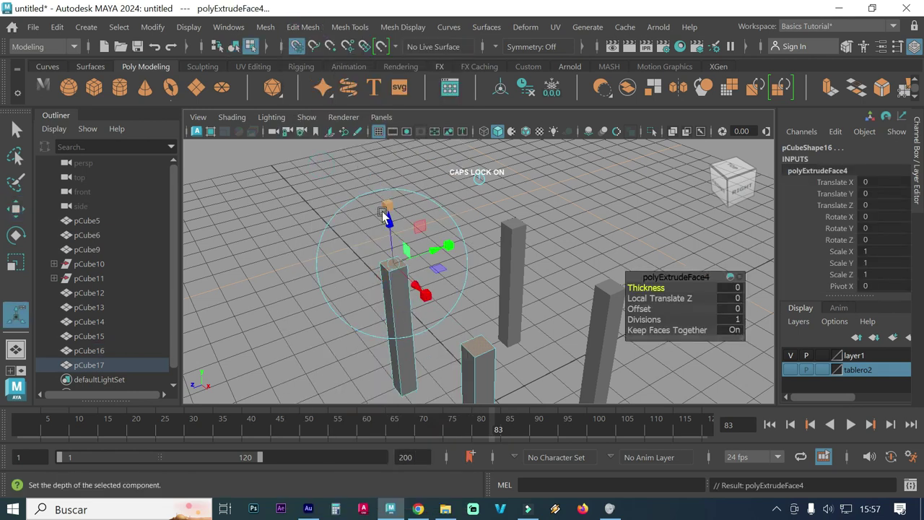
left_click(479, 178)
left_click_drag(431, 262, 422, 222)
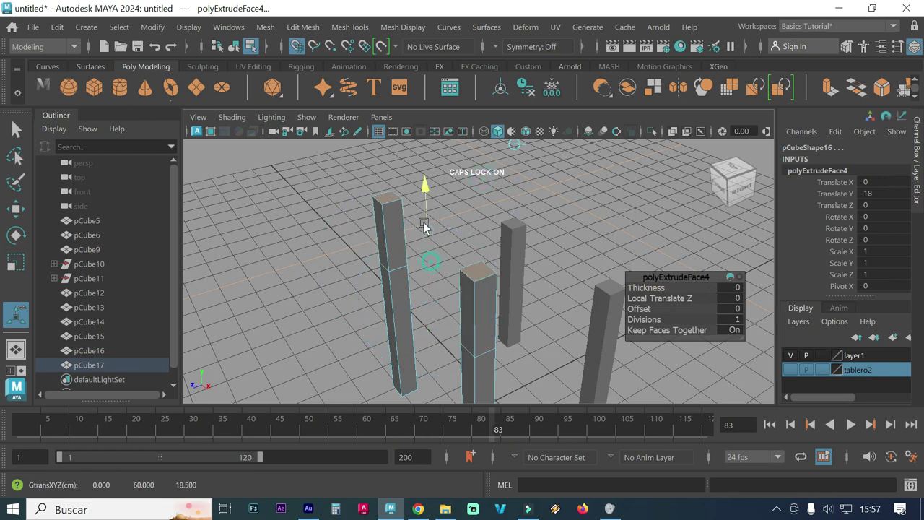
key("space")
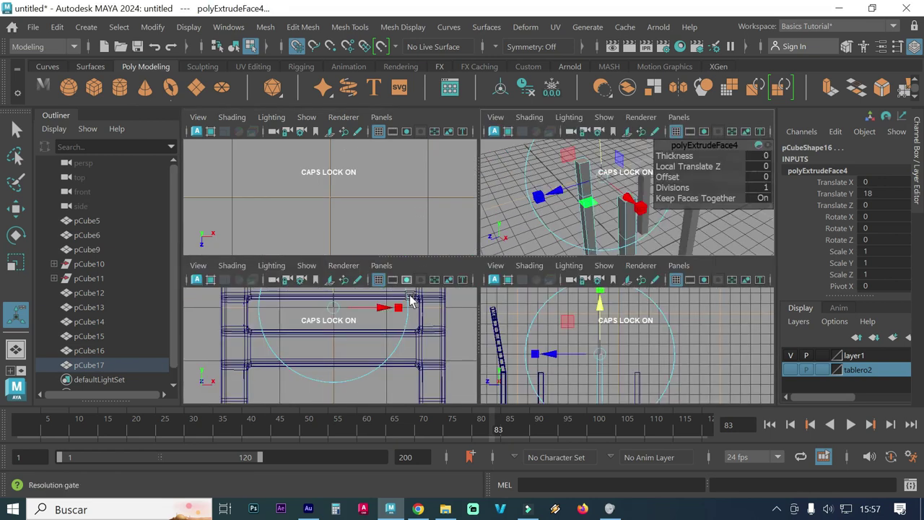
key("space")
key("space")
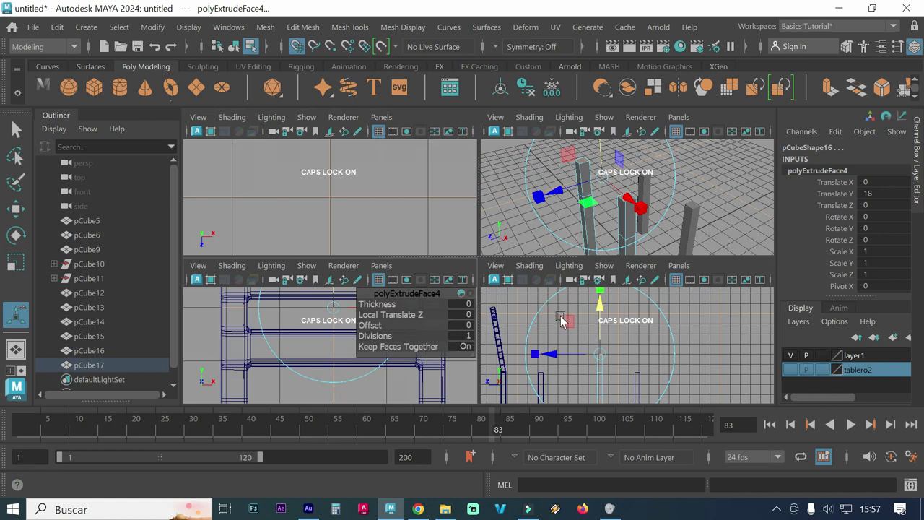
key("space")
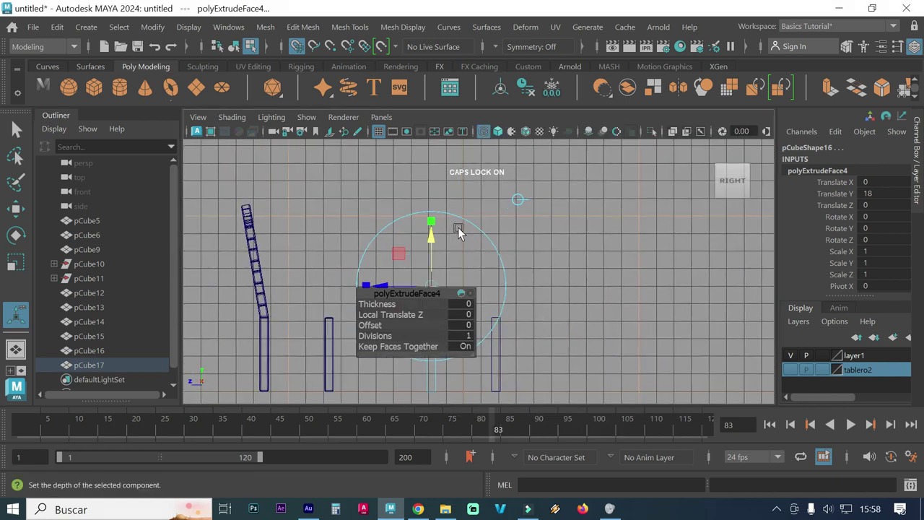
middle_click_drag(458, 227, 526, 236, "alt")
With grid snapping, raise the extrusion to 58 units and clear the selection.
left_click(297, 46)
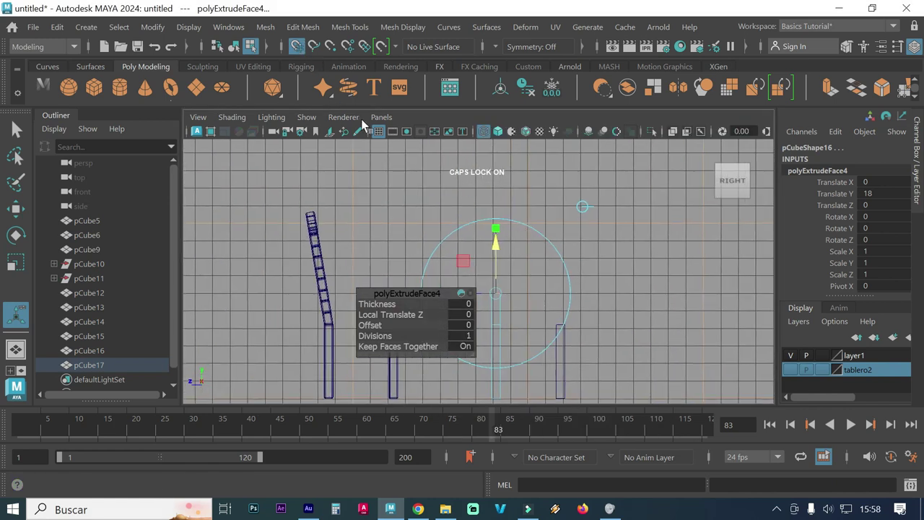
left_click_drag(495, 249, 488, 226)
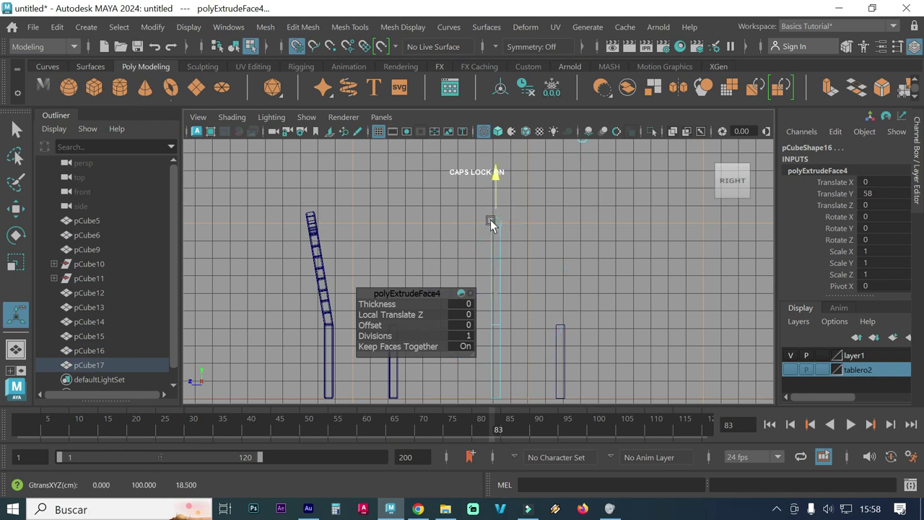
mouse_move(472, 250)
middle_mouse_down("alt")
mouse_move(586, 239)
mouse_move(577, 241)
middle_mouse_up("alt")
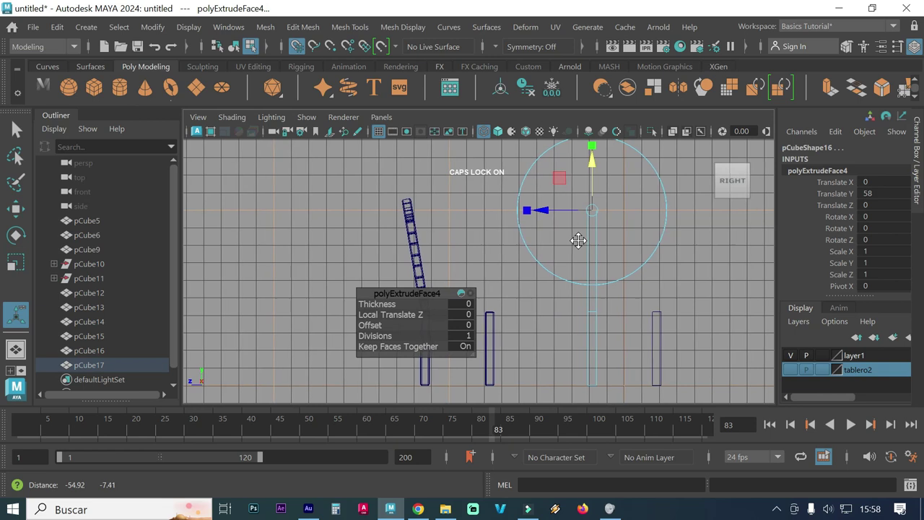
key("space")
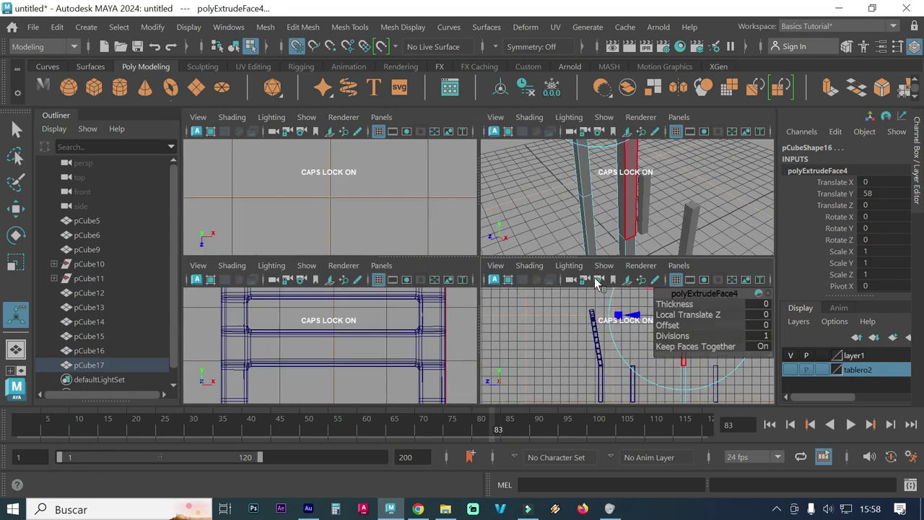
key("space")
mouse_move(515, 217)
left_mouse_down("alt")
mouse_move(625, 252)
mouse_move(501, 248)
left_mouse_up("alt")
mouse_move(514, 267)
middle_mouse_down("alt")
mouse_move(498, 261)
mouse_move(498, 273)
middle_mouse_up("alt")
left_click_drag(497, 274, 517, 275, "alt")
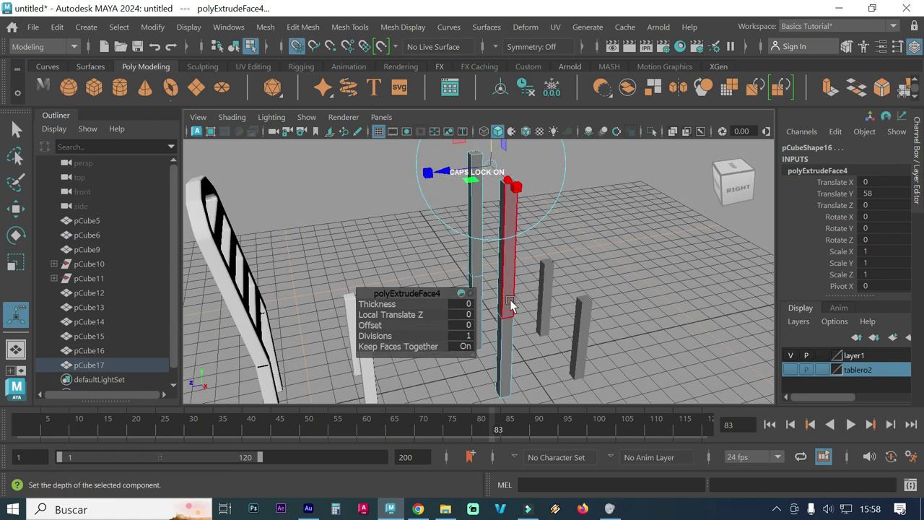
left_click(19, 130)
left_click(611, 293)
Show the tablero2 layer again and select posts pCube16 and pCube17 in Object Mode.
right_click_drag(556, 320, 671, 307, "alt")
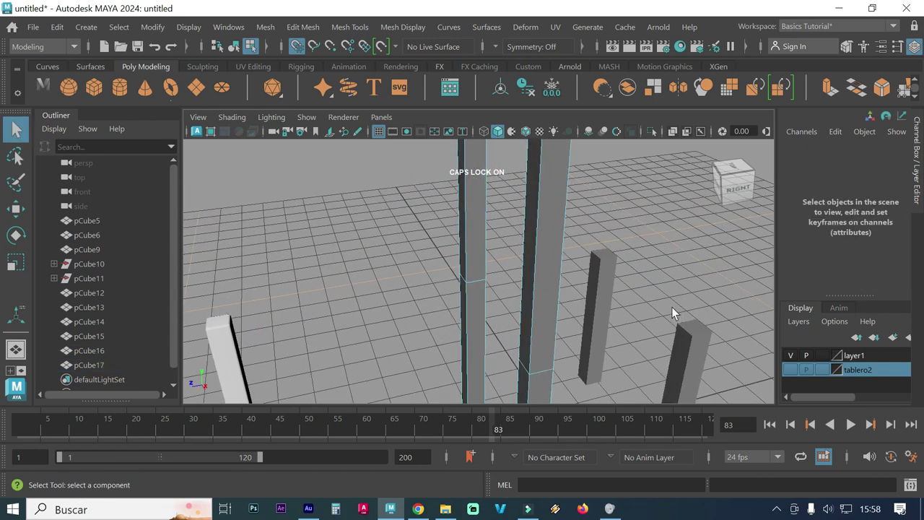
left_click_drag(570, 314, 582, 315, "alt")
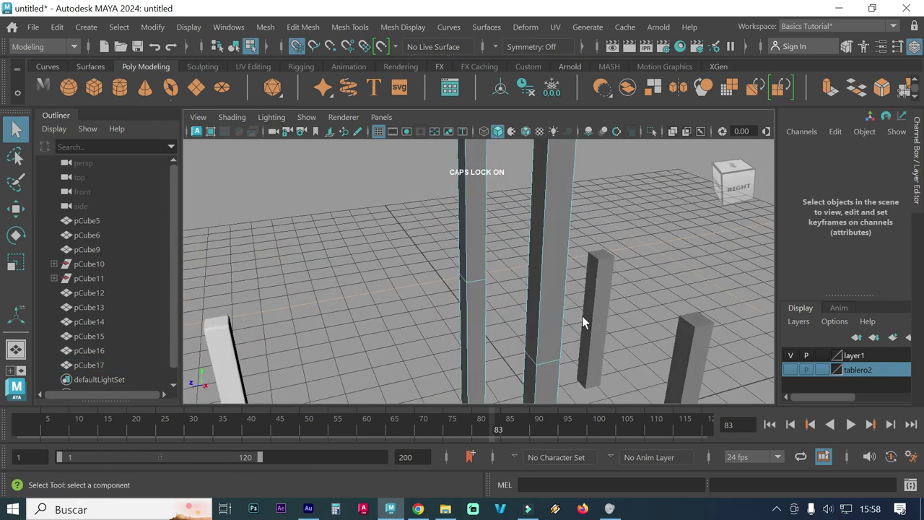
right_click_drag(582, 315, 568, 310, "alt")
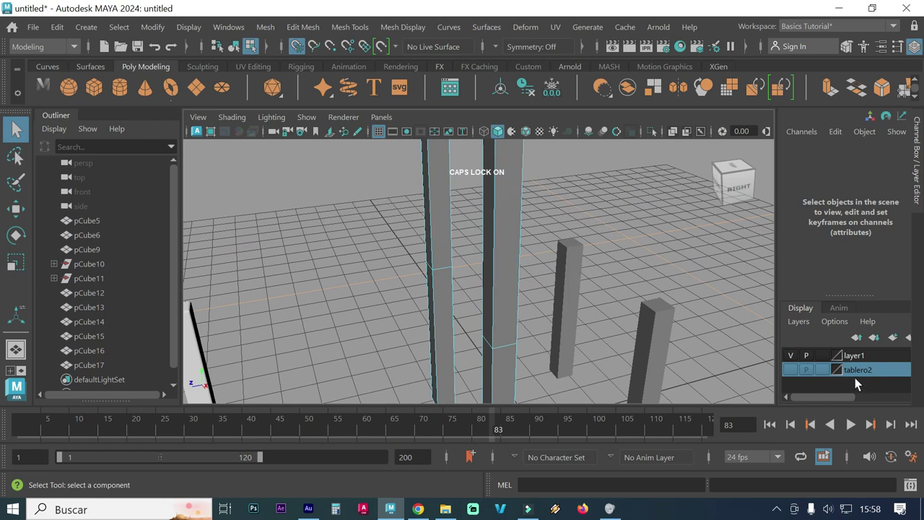
left_click(791, 369)
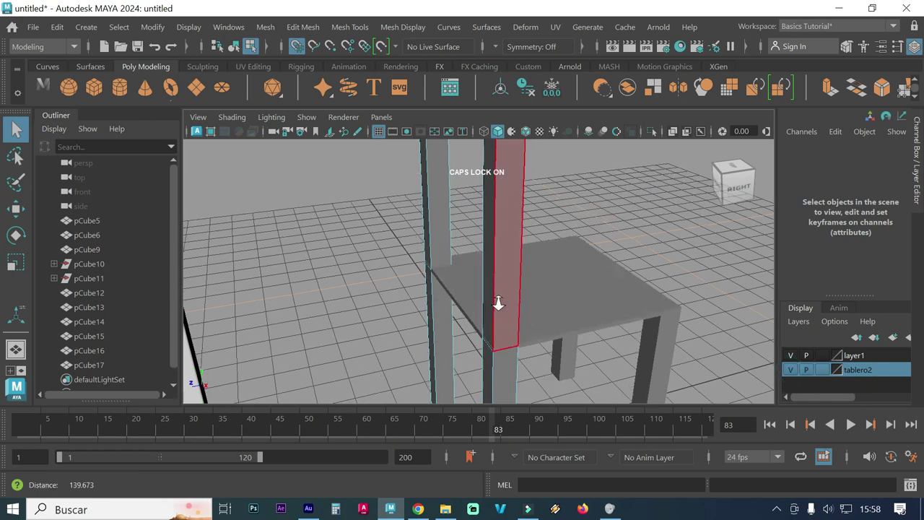
scroll(469, 299, "up", 3)
mouse_move(469, 298)
left_mouse_down("alt")
mouse_move(495, 270)
mouse_move(470, 281)
left_mouse_up("alt")
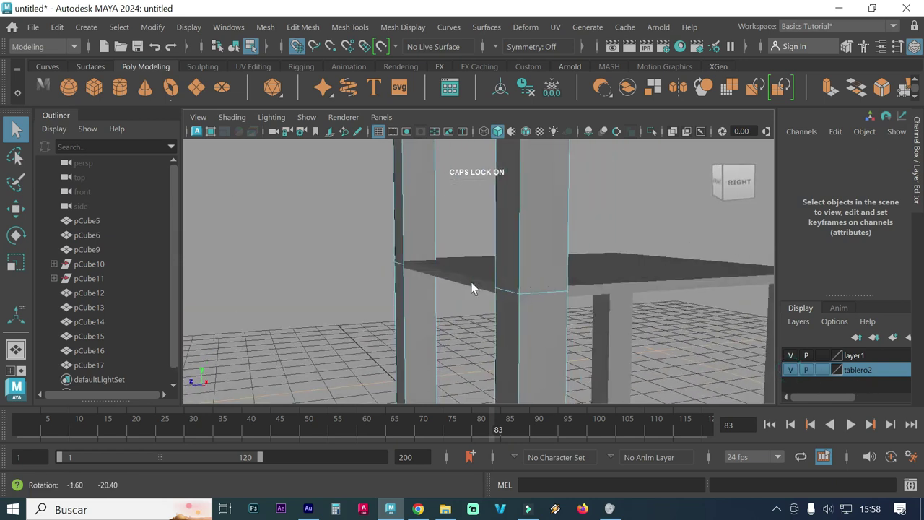
right_click_drag(535, 240, 606, 69)
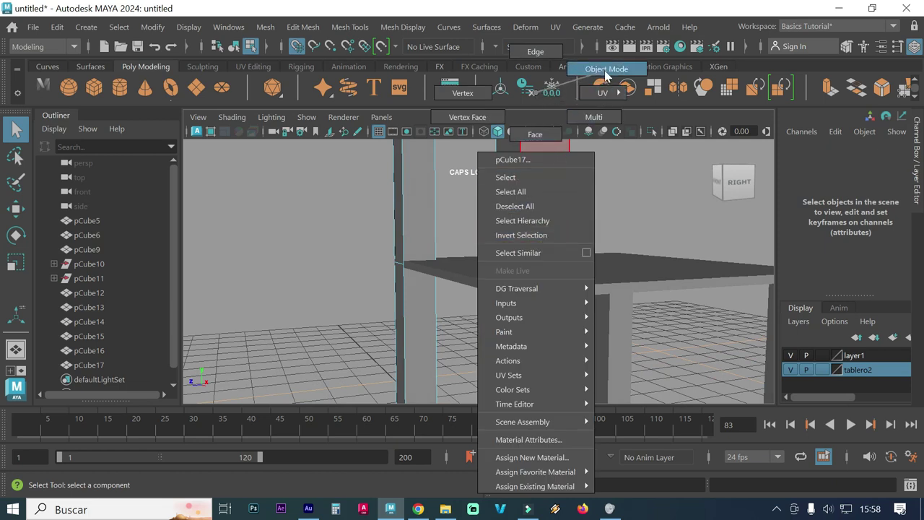
left_click(370, 181, "shift")
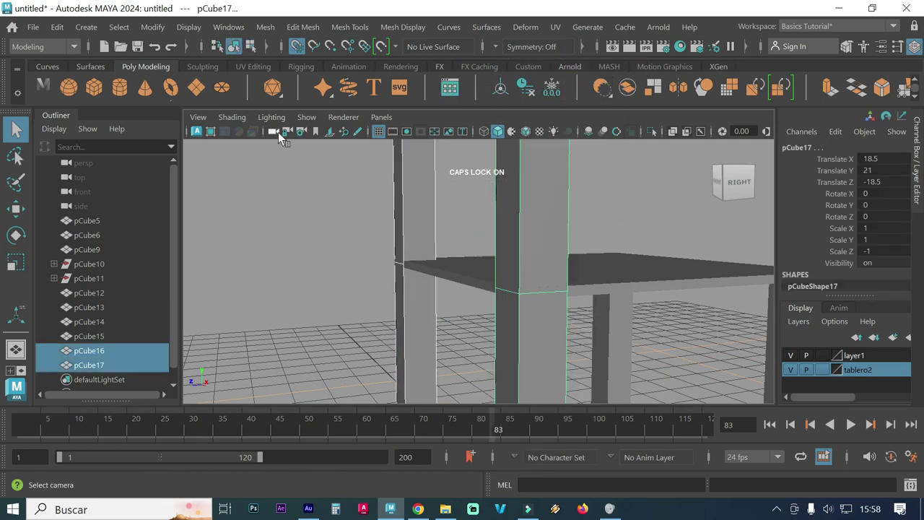
Slice a horizontal edge across both rear posts above the seat using Multi-Cut in side view.
left_click(346, 33)
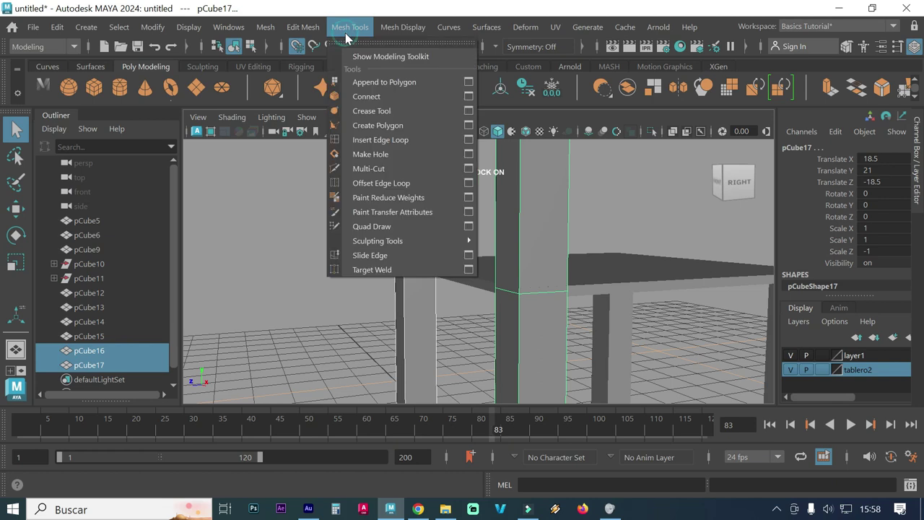
left_click(367, 170)
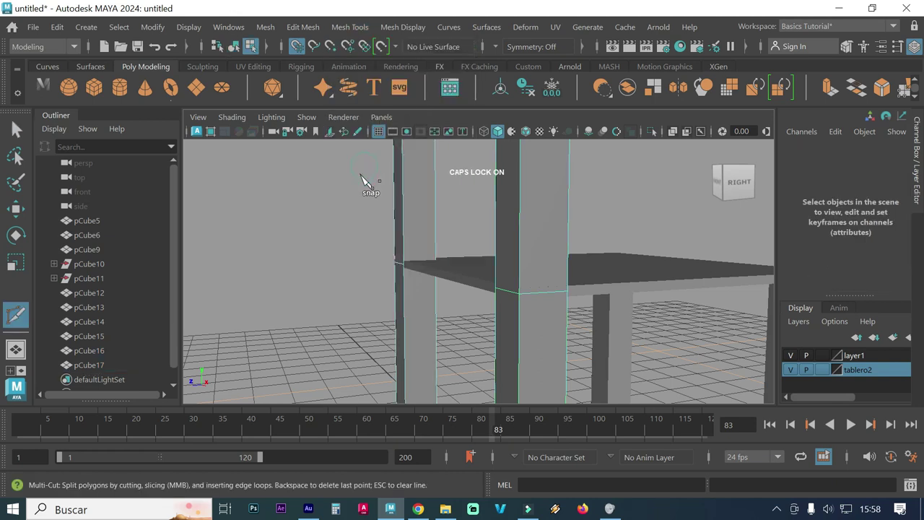
key("space")
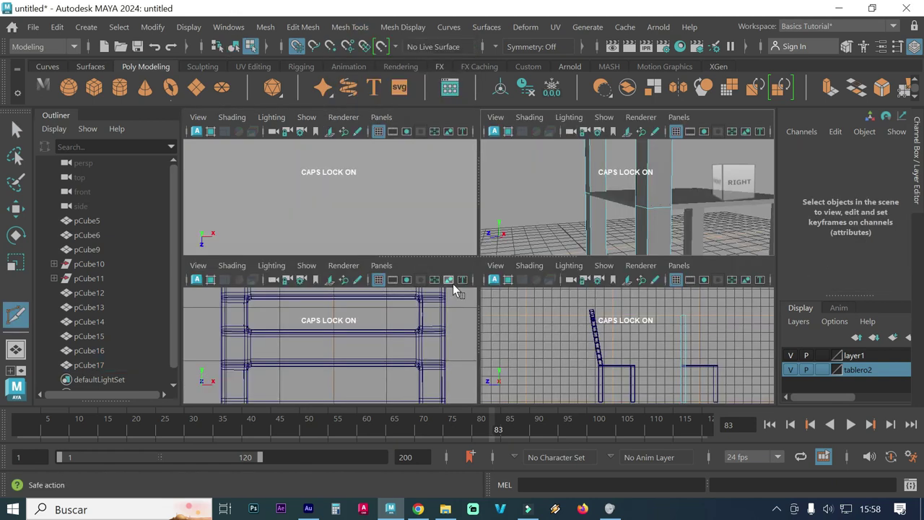
key("space")
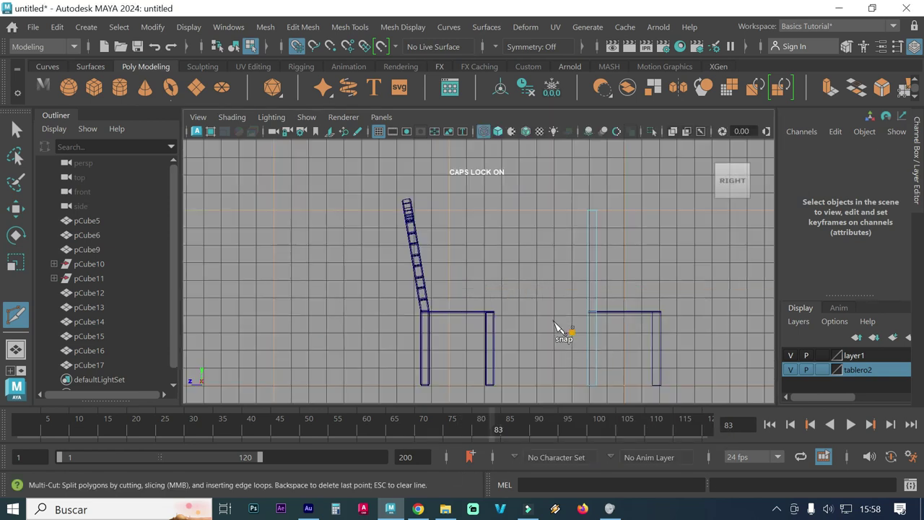
scroll(650, 325, "up", 2)
scroll(682, 314, "up", 2)
scroll(650, 313, "up", 1)
scroll(470, 294, "up", 2)
scroll(557, 309, "up", 2)
scroll(617, 303, "up", 1)
scroll(618, 303, "up", 1)
middle_click_drag(613, 306, 578, 299, "alt")
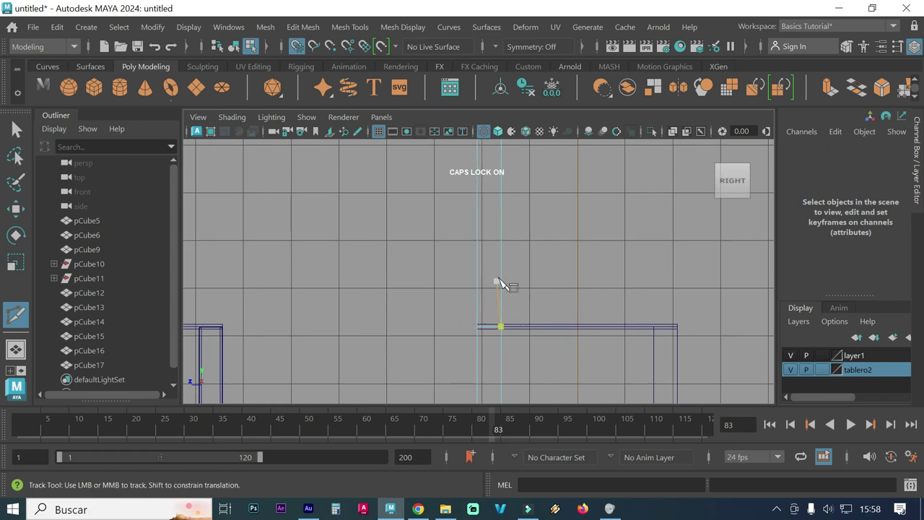
left_click(426, 306)
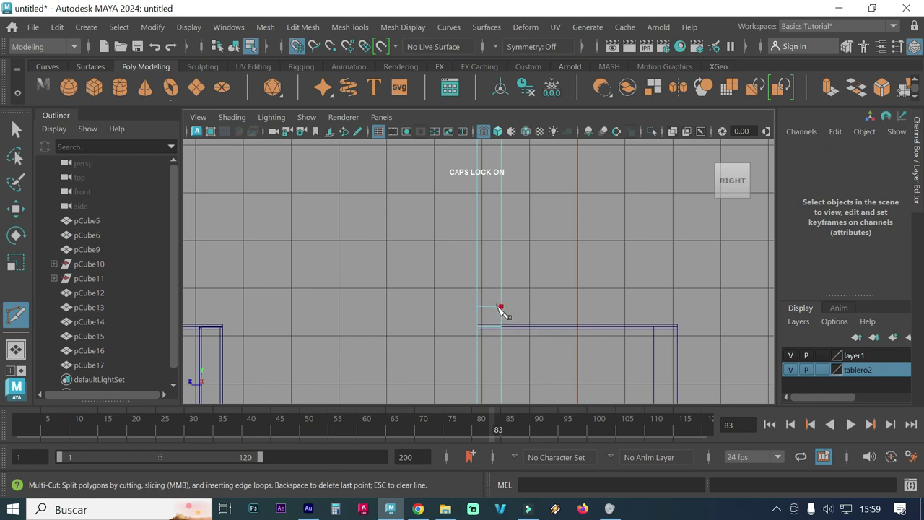
key("space")
key("space")
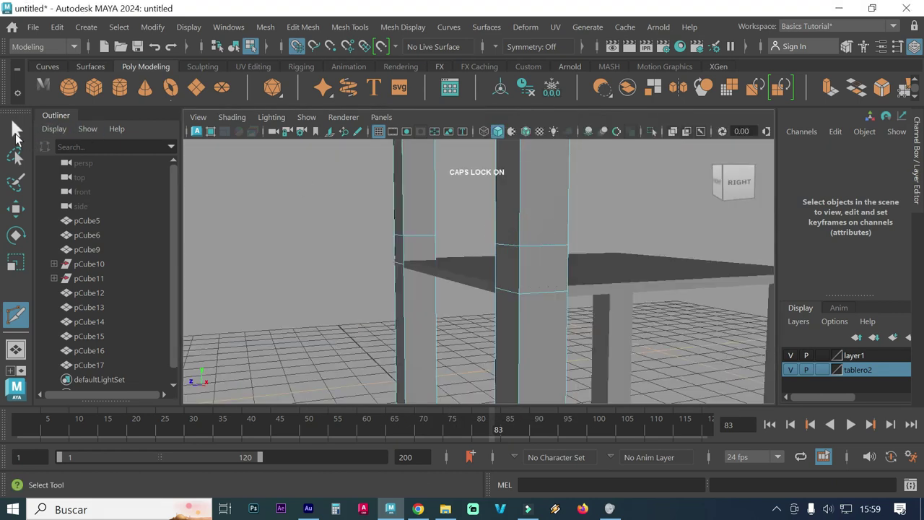
Exit Multi-Cut and select the new edge loop on pCube17 in Edge mode.
left_click(17, 134)
left_click_drag(435, 253, 456, 261, "alt")
mouse_move(550, 296)
right_mouse_down("alt")
mouse_move(480, 291)
mouse_move(540, 286)
mouse_move(492, 278)
right_mouse_up("alt")
mouse_move(505, 216)
right_mouse_down()
mouse_move(531, 179)
mouse_move(535, 72)
mouse_move(517, 58)
right_mouse_up()
mouse_move(475, 203)
left_mouse_down("alt")
mouse_move(454, 263)
mouse_move(559, 309)
mouse_move(544, 307)
left_mouse_up("alt")
left_click(537, 310)
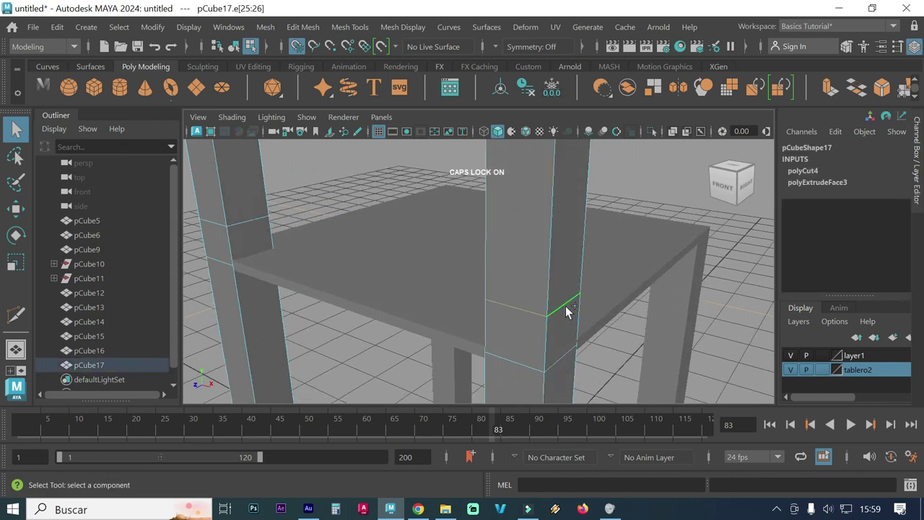
Activate the Move tool and turn off Snap to Grid.
mouse_move(460, 307)
left_mouse_down("alt")
mouse_move(528, 301)
mouse_move(378, 288)
left_mouse_up("alt")
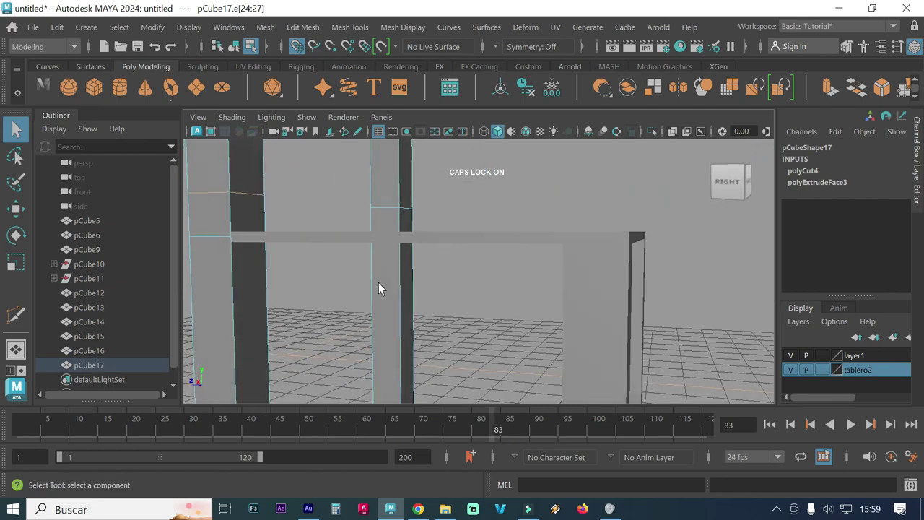
mouse_move(302, 216)
left_mouse_down("alt")
mouse_move(389, 231)
mouse_move(373, 261)
mouse_move(501, 258)
mouse_move(481, 279)
left_mouse_up("alt")
key("w")
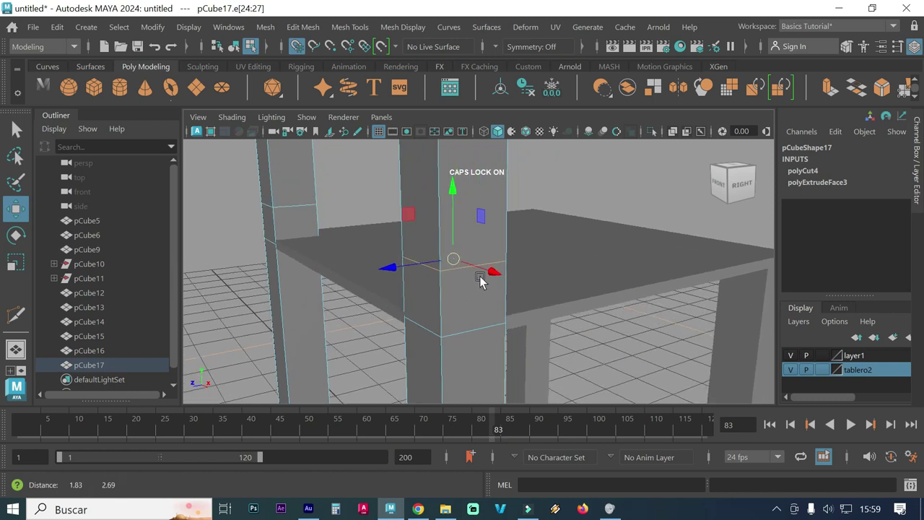
left_click(297, 46)
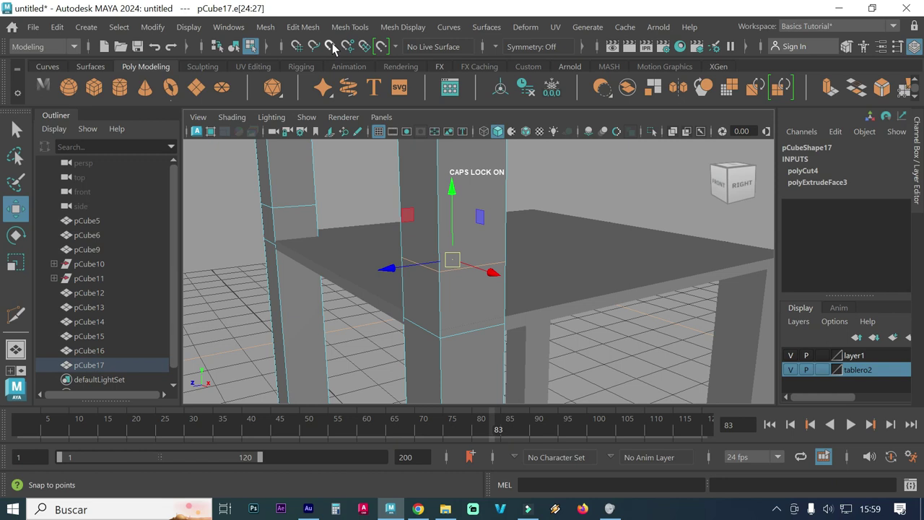
With point snapping on, move pCube17's edge loop to height 42.5.
left_click(330, 46)
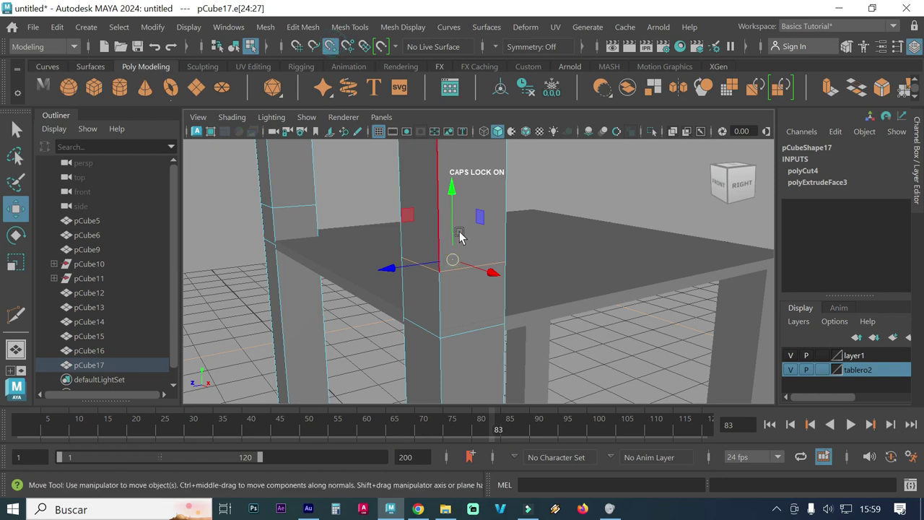
left_click_drag(454, 239, 452, 261)
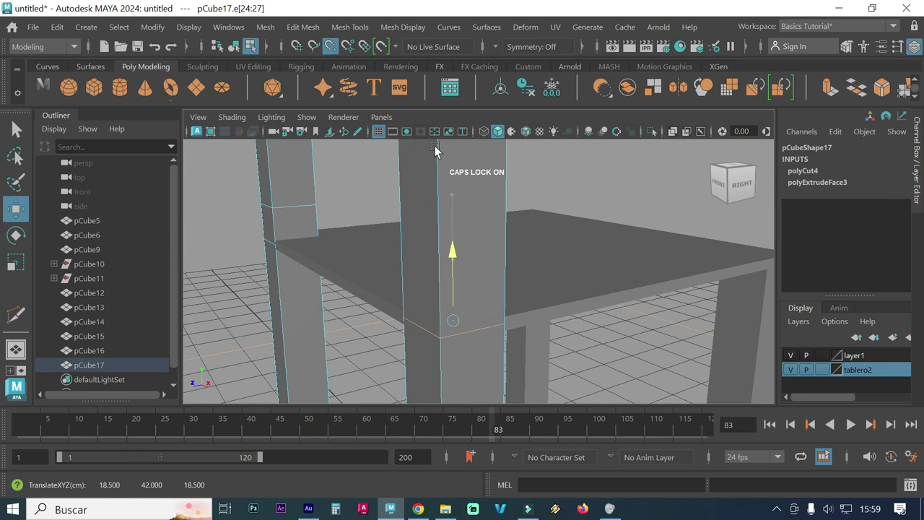
mouse_move(458, 227)
left_mouse_down("alt")
mouse_move(549, 294)
mouse_move(470, 291)
mouse_move(499, 302)
left_mouse_up("alt")
mouse_move(396, 306)
right_mouse_down("alt")
mouse_move(429, 283)
mouse_move(553, 239)
right_mouse_up("alt")
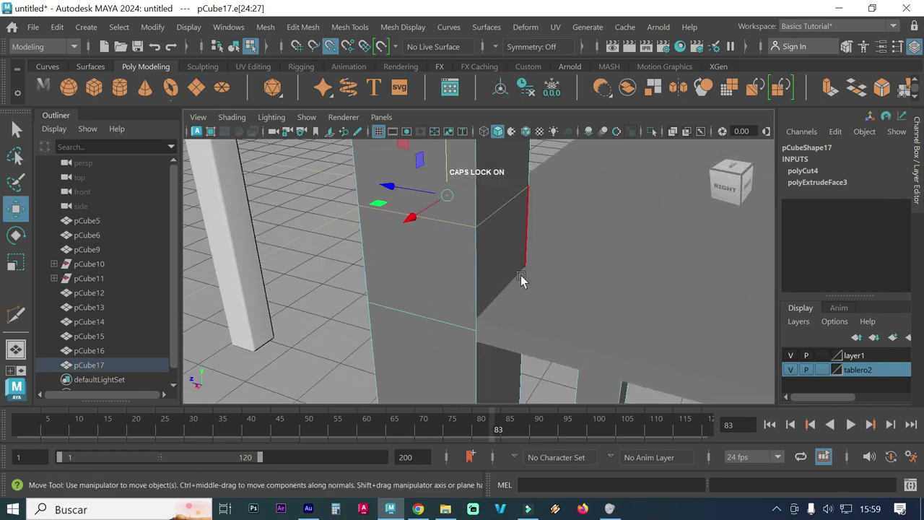
key("4")
key("5")
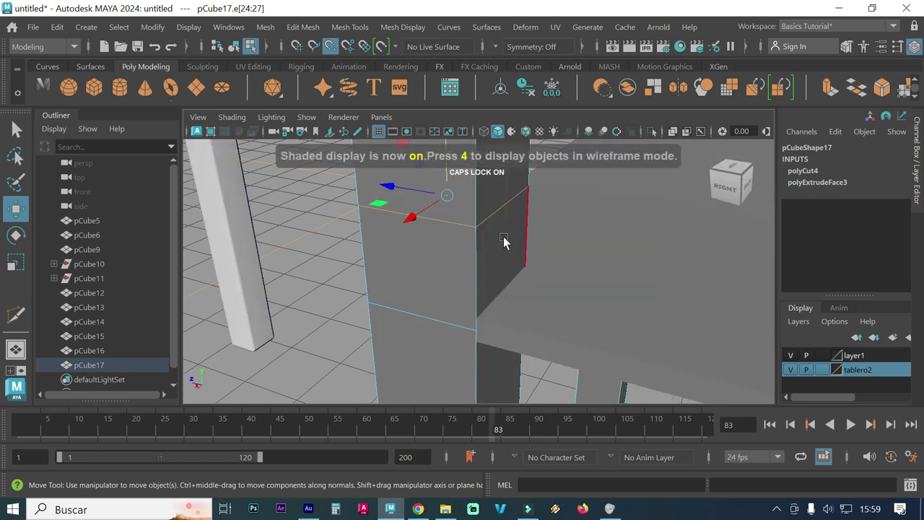
middle_click_drag(536, 251, 403, 229, "alt")
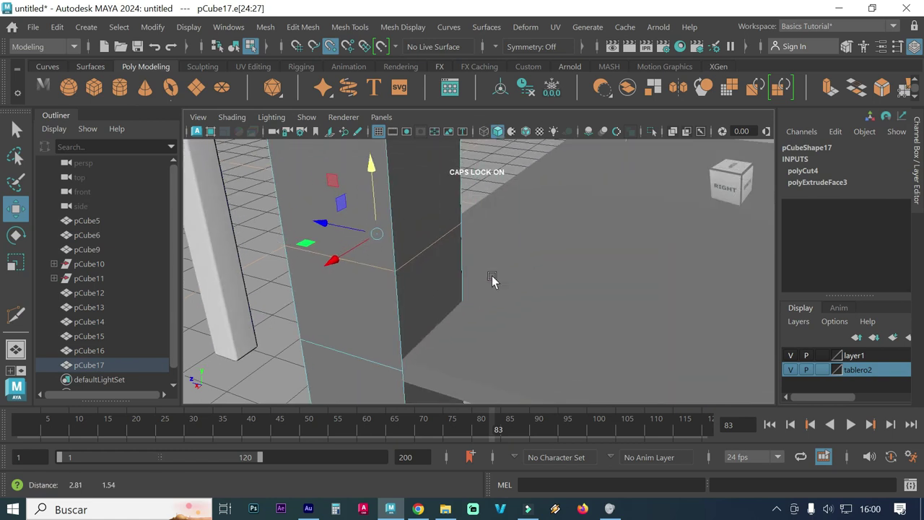
left_click_drag(368, 200, 370, 232)
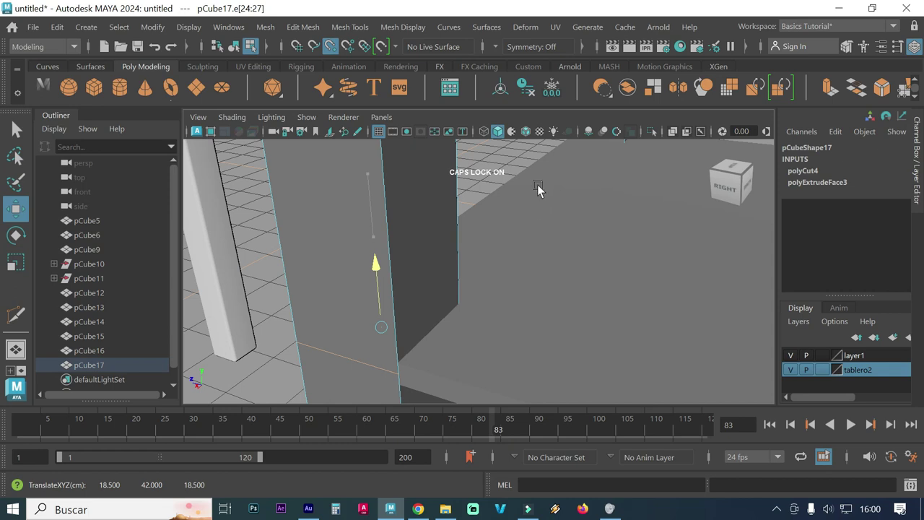
middle_click_drag(380, 210, 300, 300)
middle_click_drag(302, 297, 306, 304)
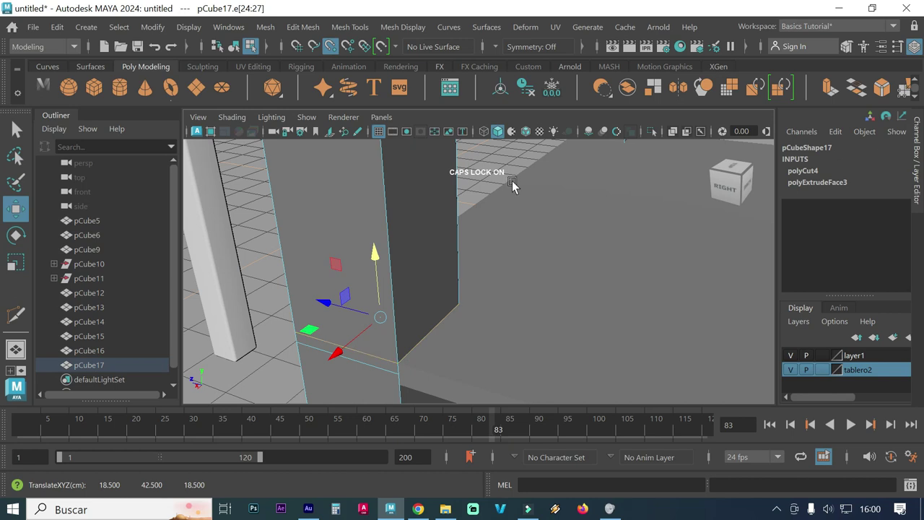
mouse_move(363, 353)
left_mouse_down("alt")
mouse_move(464, 351)
mouse_move(457, 316)
mouse_move(519, 263)
mouse_move(443, 260)
mouse_move(548, 284)
mouse_move(495, 268)
mouse_move(433, 268)
mouse_move(423, 244)
mouse_move(439, 279)
mouse_move(418, 231)
left_mouse_up("alt")
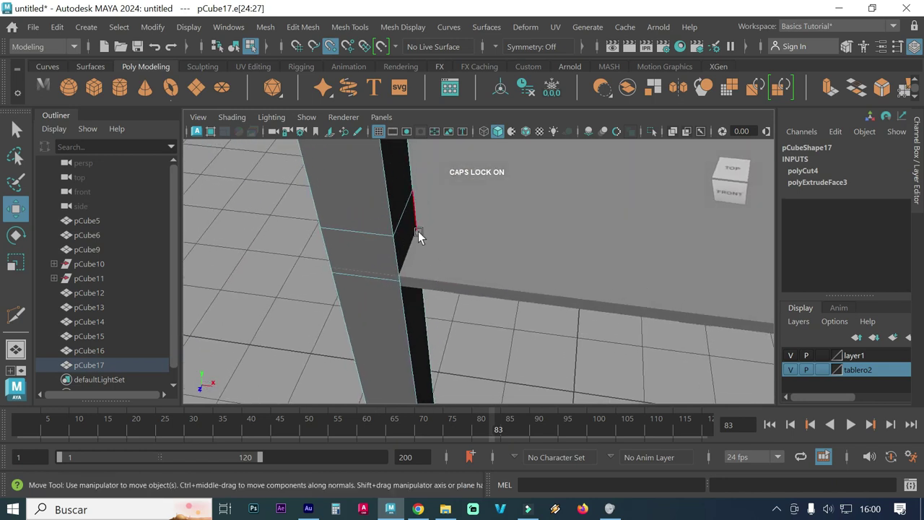
Select pCube16's edge loop and snap it to height 42.5 as well.
left_click(354, 237)
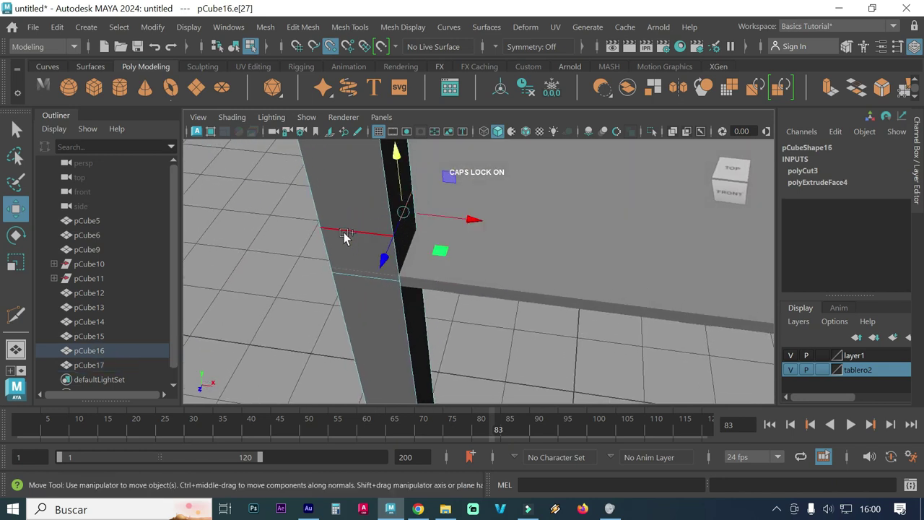
double_click(344, 234)
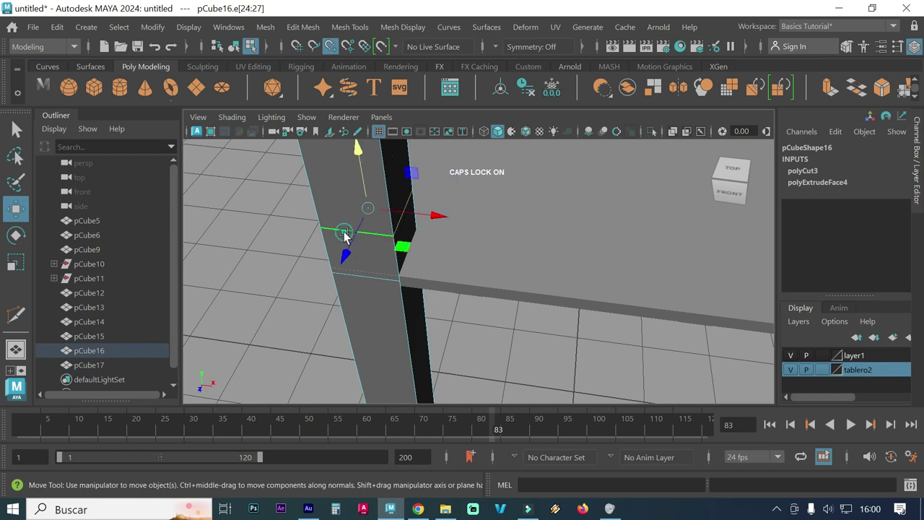
mouse_move(303, 262)
left_mouse_down("alt")
mouse_move(337, 270)
mouse_move(406, 256)
mouse_move(388, 275)
mouse_move(419, 246)
left_mouse_up("alt")
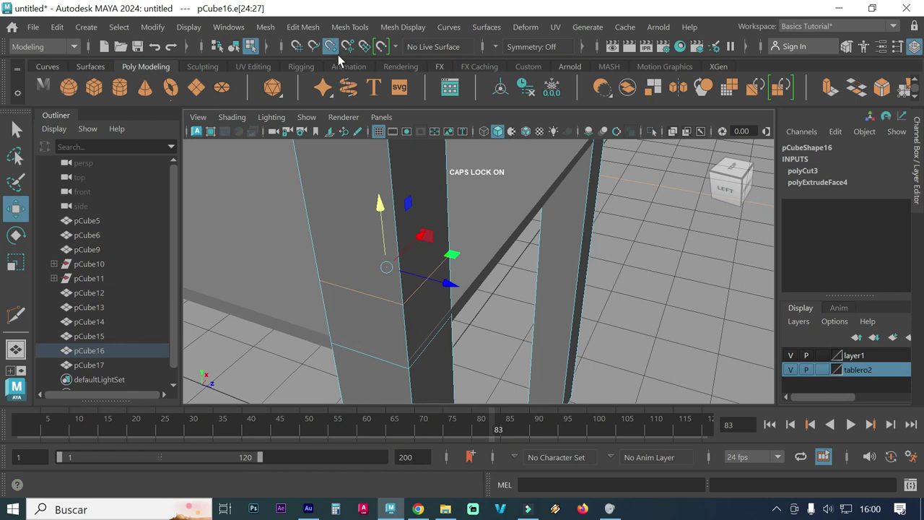
key("d")
key("v")
left_click_drag(384, 235, 386, 287)
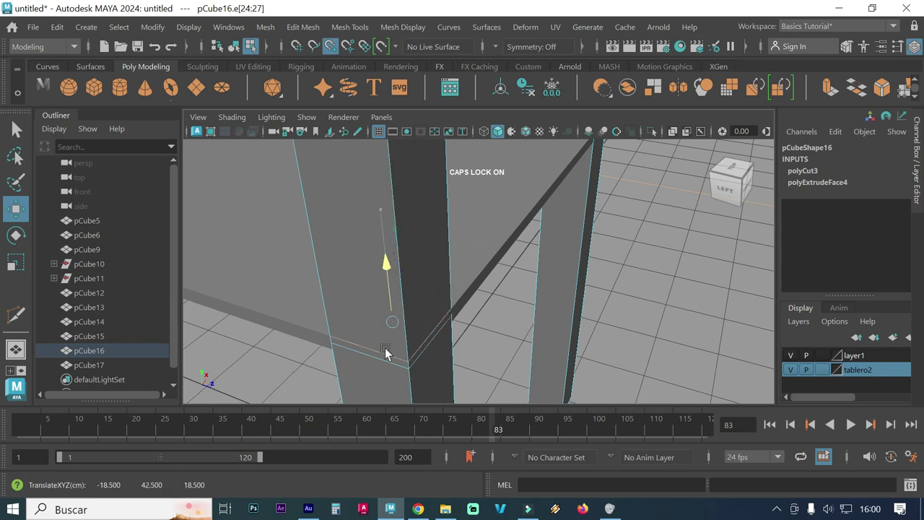
middle_click_drag(377, 342, 398, 344)
mouse_move(495, 273)
left_mouse_down("alt")
mouse_move(429, 264)
mouse_move(402, 249)
left_mouse_up("alt")
left_click_drag(501, 329, 426, 261, "alt")
left_click_drag(409, 271, 502, 275, "alt")
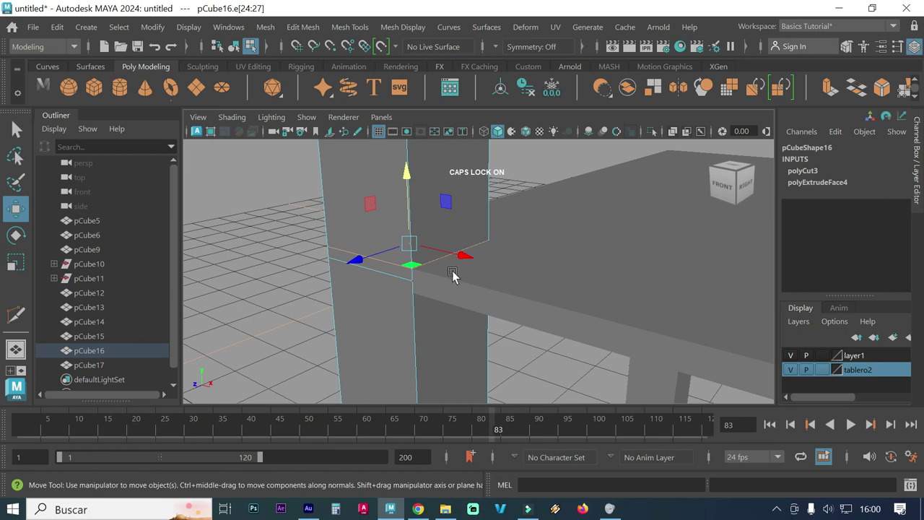
left_click_drag(628, 291, 476, 275, "alt")
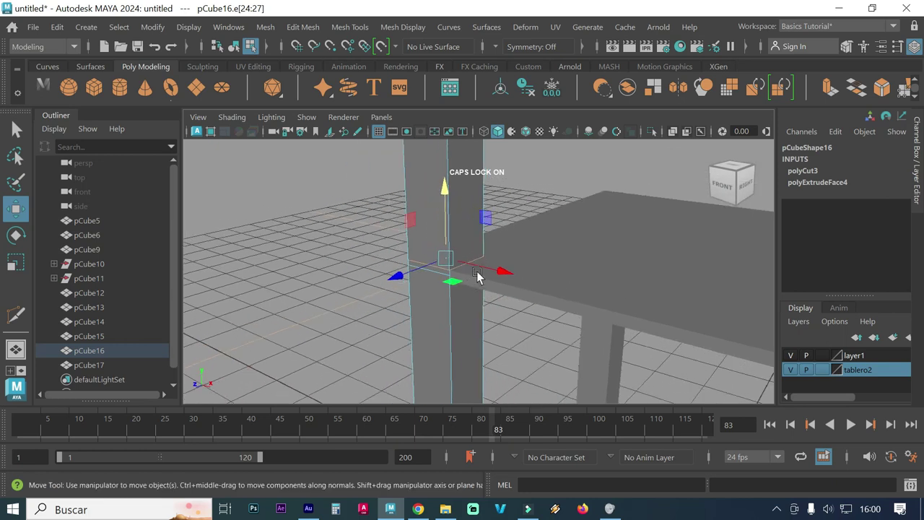
mouse_move(551, 279)
left_mouse_down("alt")
mouse_move(473, 291)
mouse_move(396, 282)
mouse_move(441, 293)
mouse_move(454, 283)
mouse_move(466, 296)
left_mouse_up("alt")
mouse_move(541, 299)
left_mouse_down("alt")
mouse_move(438, 306)
mouse_move(452, 320)
mouse_move(452, 300)
mouse_move(482, 283)
left_mouse_up("alt")
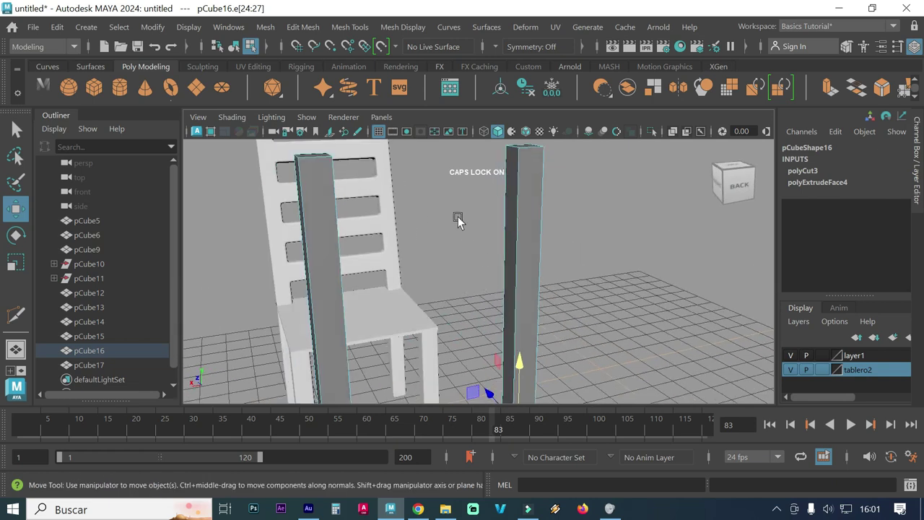
Insert 8 evenly spaced edge loops into the middle and left pillars.
left_click(304, 26)
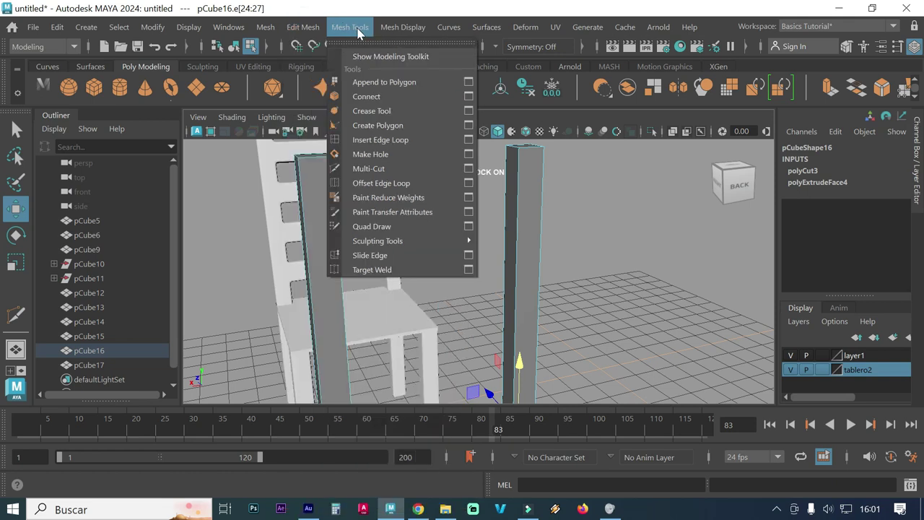
mouse_move(350, 26)
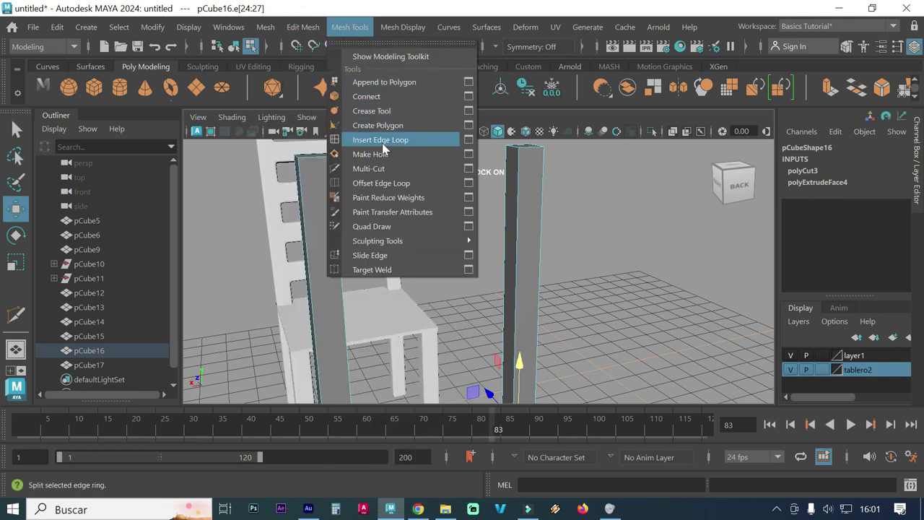
left_click(468, 140)
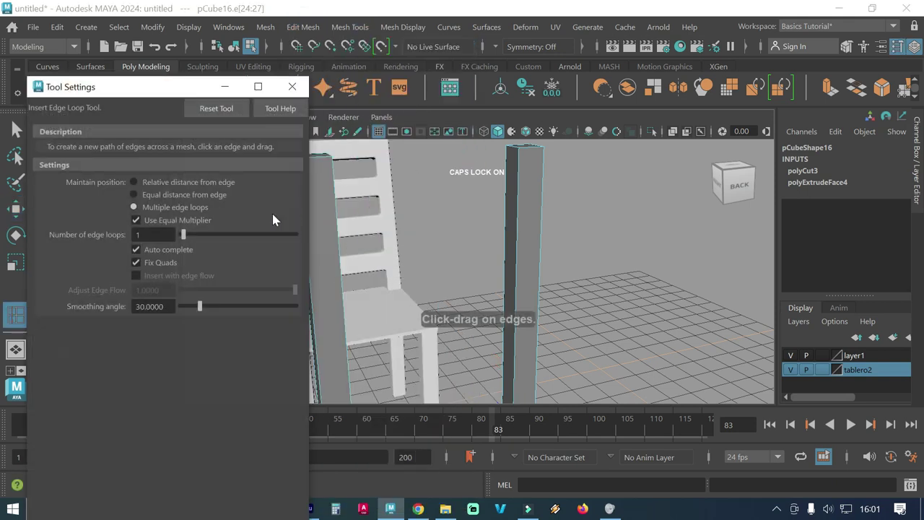
double_click(154, 236)
type("8")
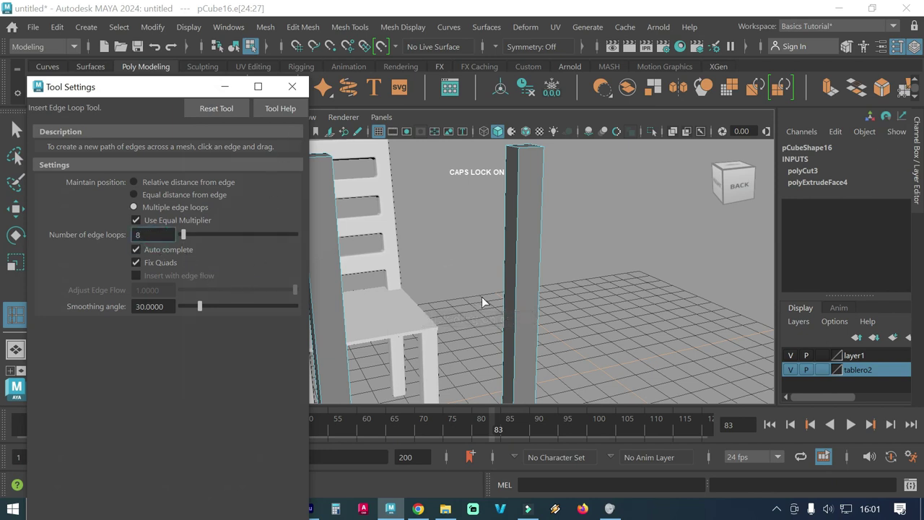
left_click(516, 295)
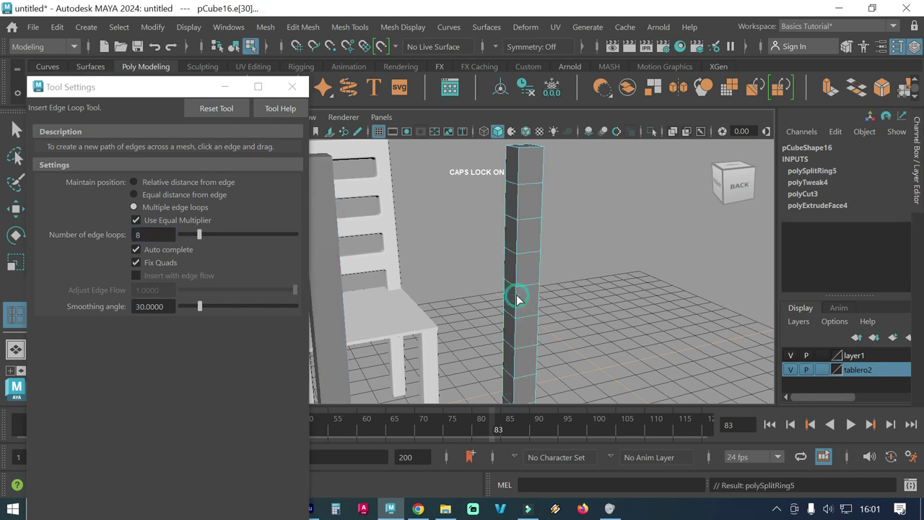
mouse_move(509, 304)
left_mouse_down("alt")
mouse_move(466, 293)
mouse_move(426, 314)
mouse_move(425, 280)
left_mouse_up("alt")
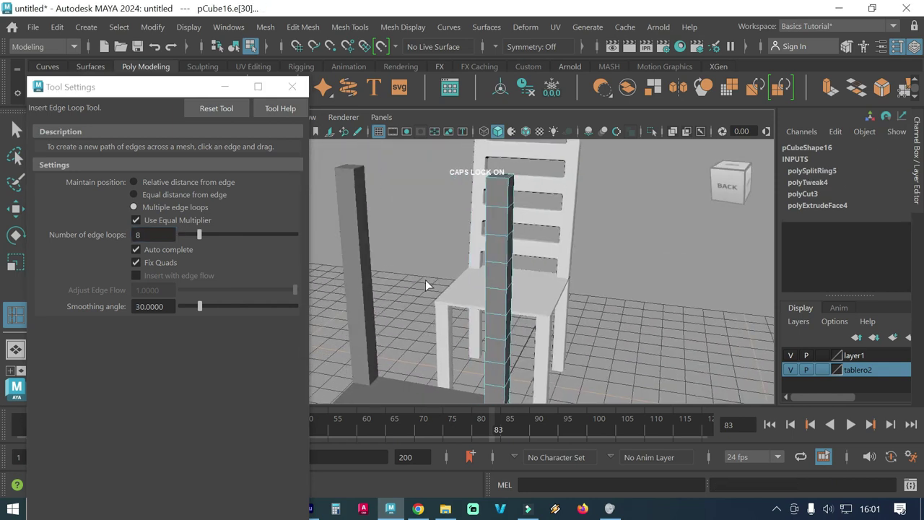
left_click(365, 306)
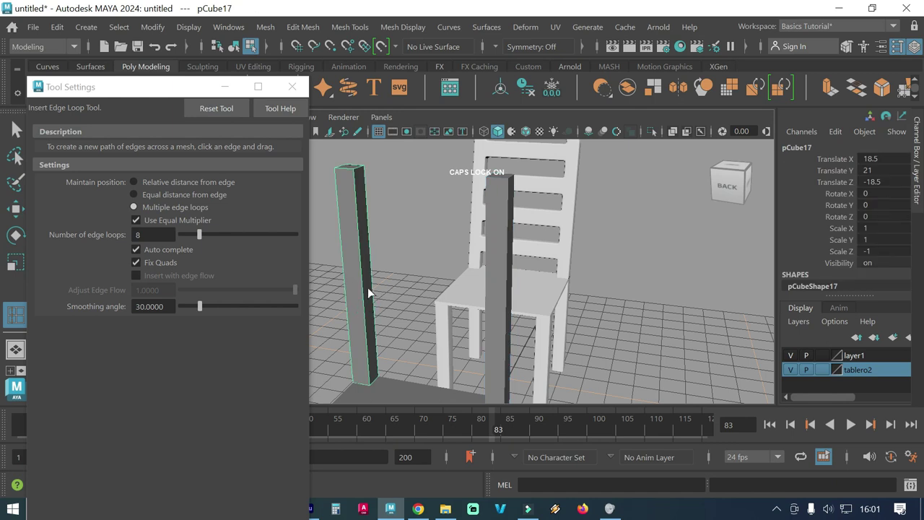
left_click(363, 290)
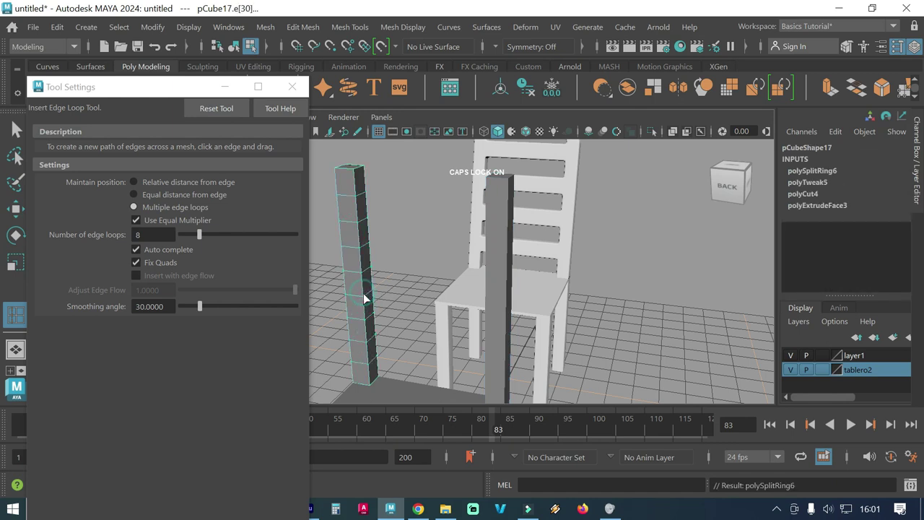
Delete three alternating faces up the left pillar.
left_click(293, 87)
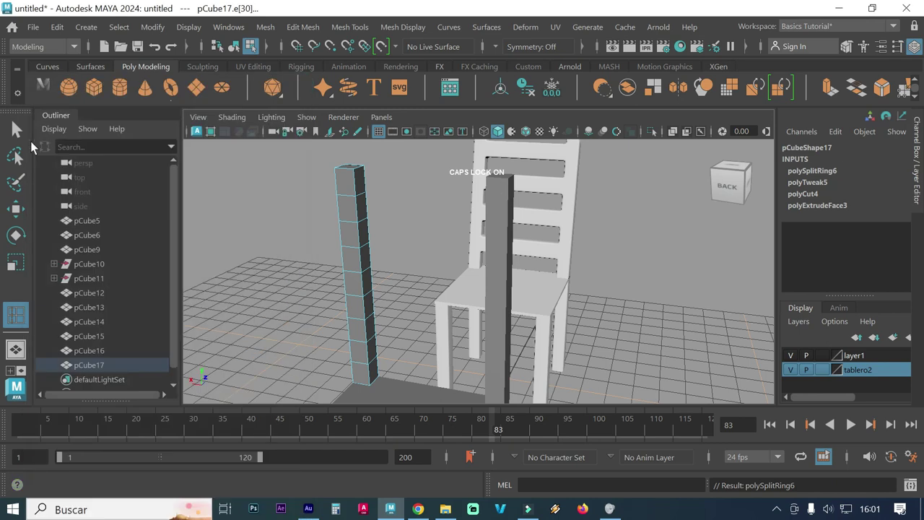
left_click(16, 128)
left_click_drag(250, 247, 239, 227, "alt")
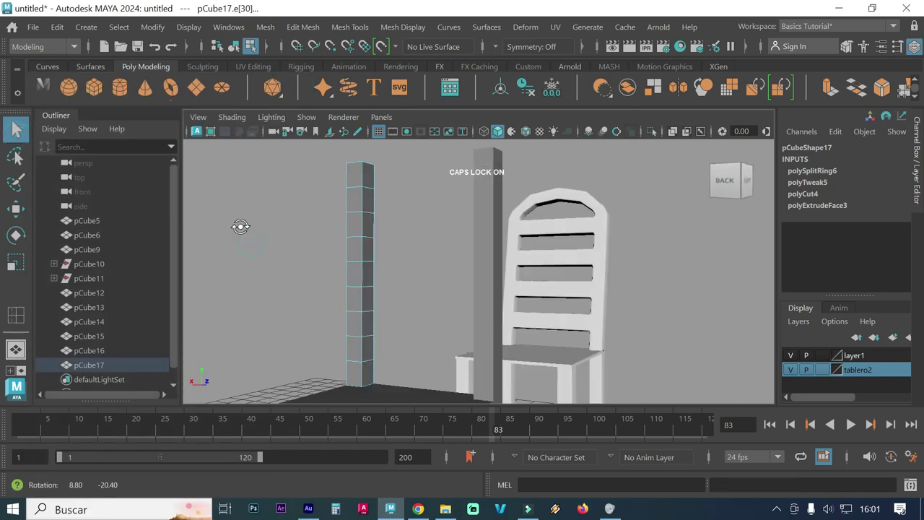
right_click(369, 292)
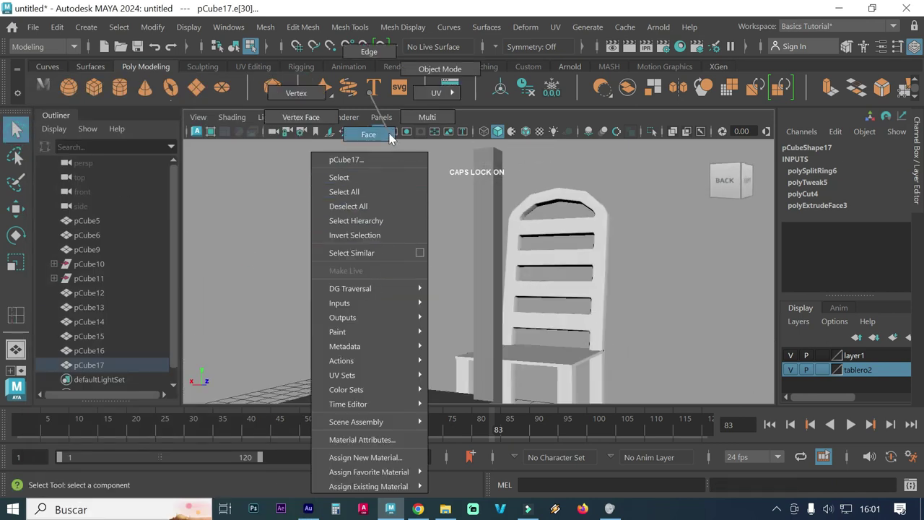
left_click(389, 136)
left_click(364, 361)
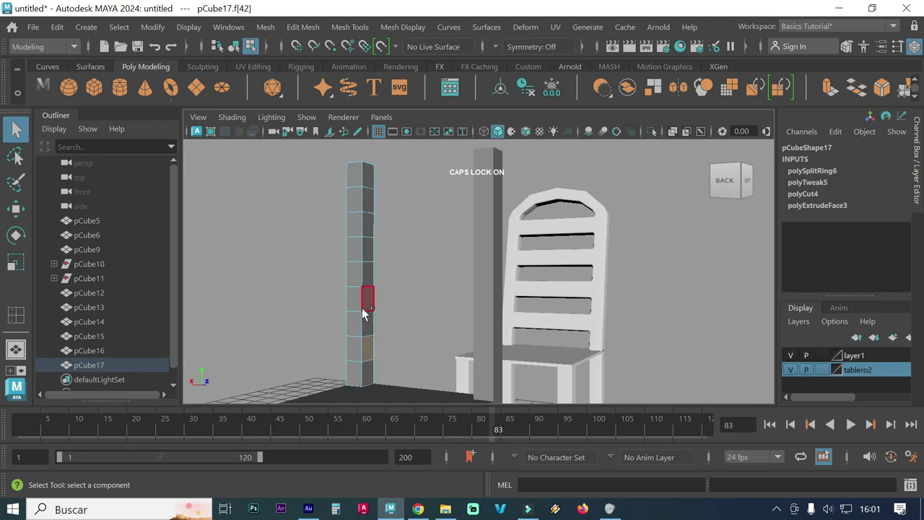
left_click(365, 249)
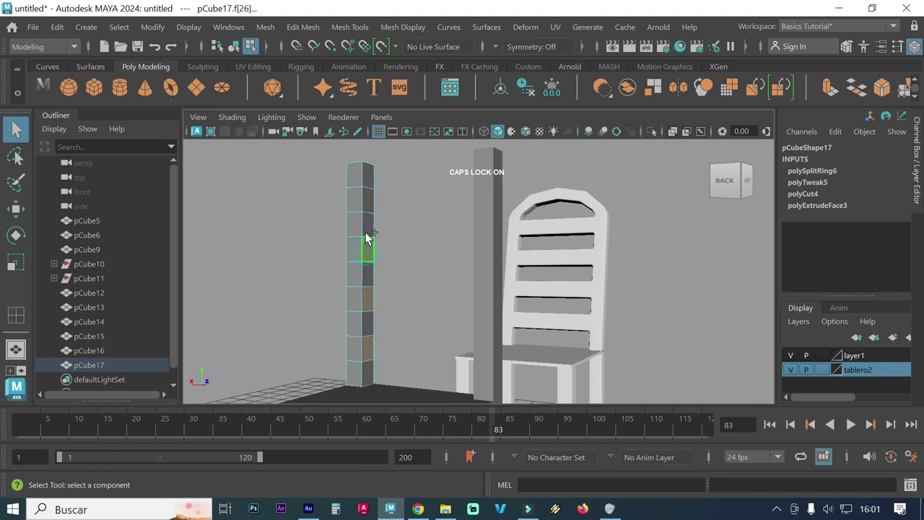
left_click(367, 208)
left_click(444, 287)
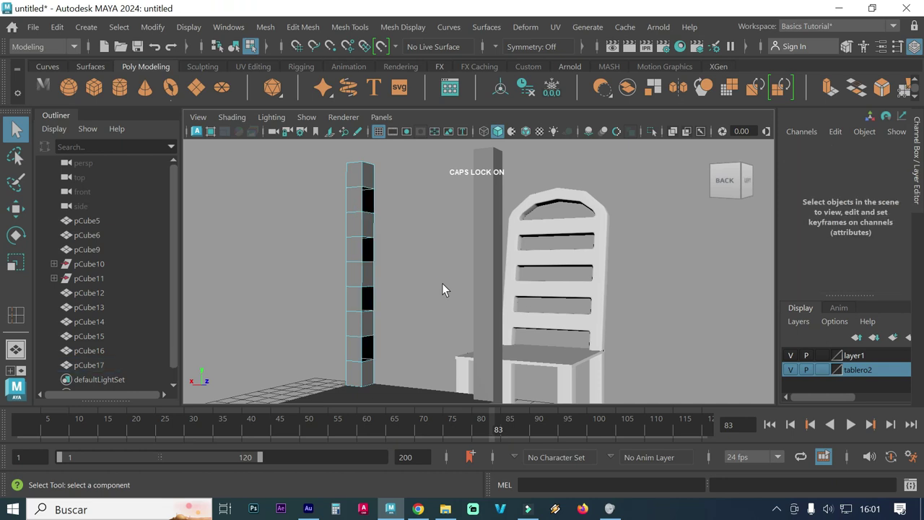
Delete four alternating faces up the middle pillar and return to Object Mode.
mouse_move(417, 306)
left_mouse_down("alt")
mouse_move(497, 315)
mouse_move(503, 351)
mouse_move(535, 348)
left_mouse_up("alt")
left_click(530, 327)
left_click(535, 348)
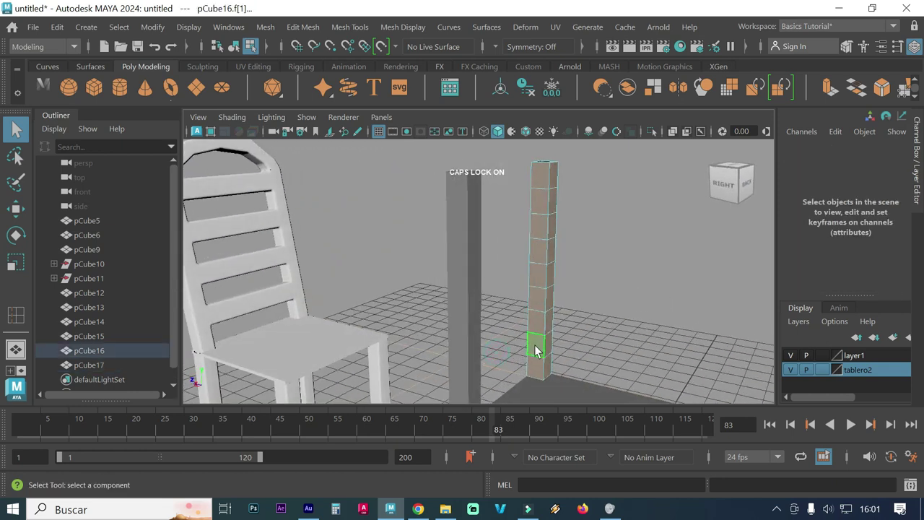
left_click(538, 348)
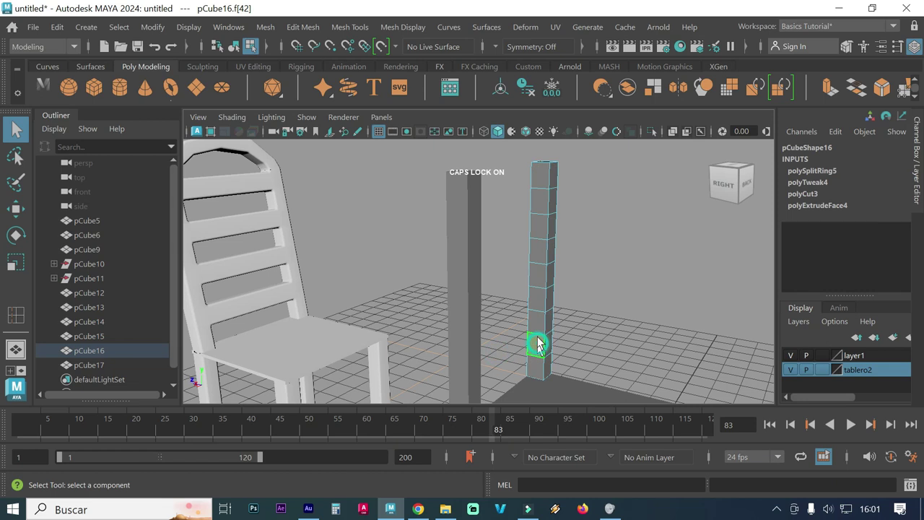
left_click(538, 298, "shift")
left_click(538, 252, "shift")
left_click(539, 203, "shift")
left_click(487, 244)
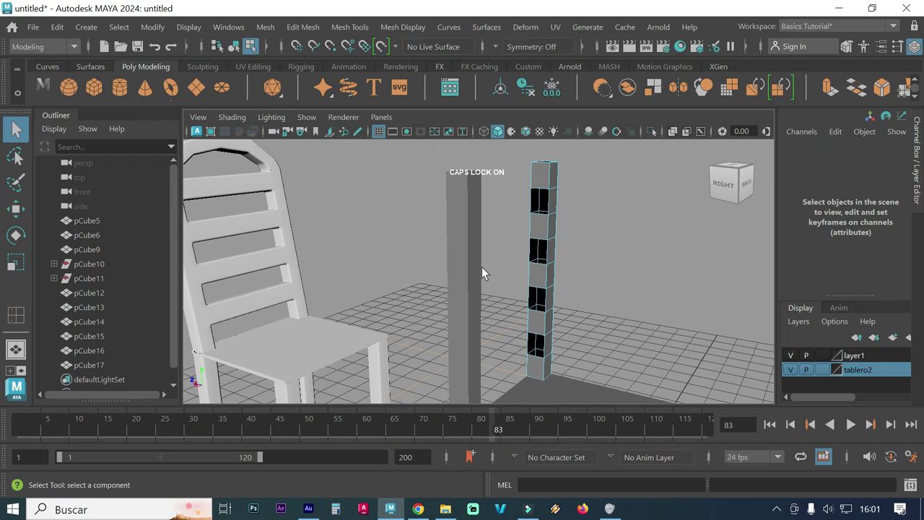
left_click_drag(482, 266, 535, 282, "alt")
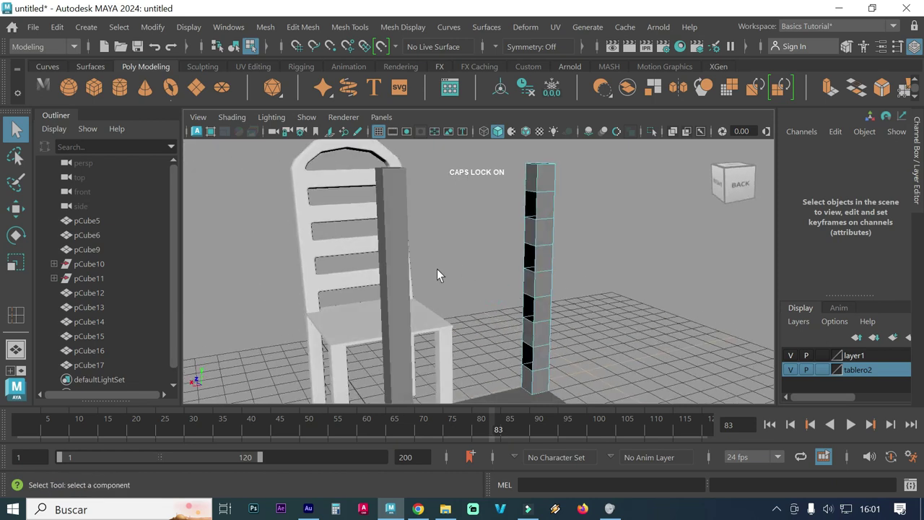
left_click_drag(436, 275, 434, 274, "alt")
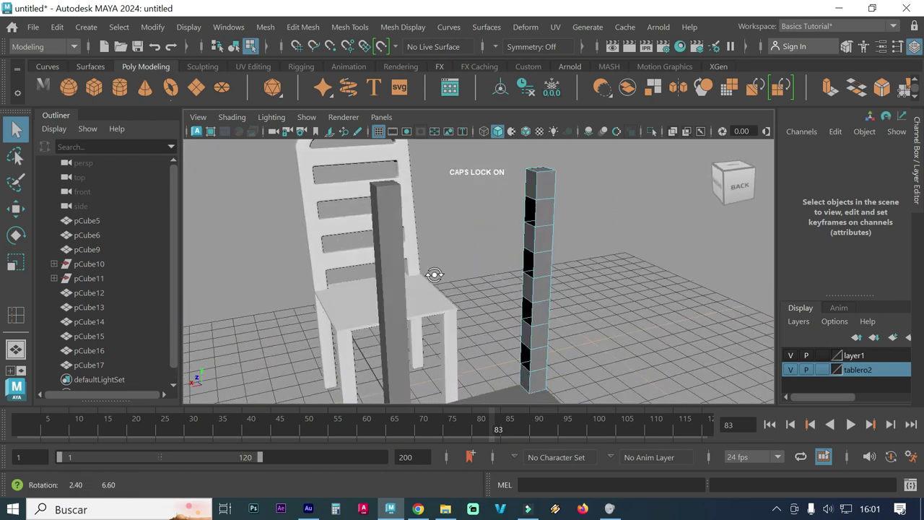
left_click_drag(434, 274, 460, 279, "alt")
mouse_move(482, 299)
right_mouse_down("alt")
mouse_move(494, 256)
mouse_move(515, 267)
mouse_move(478, 275)
right_mouse_up("alt")
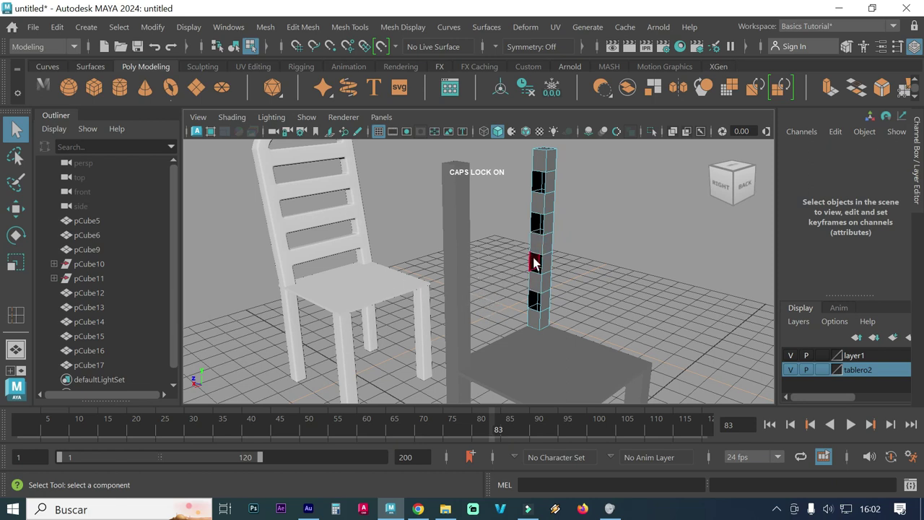
right_click_drag(533, 263, 581, 72)
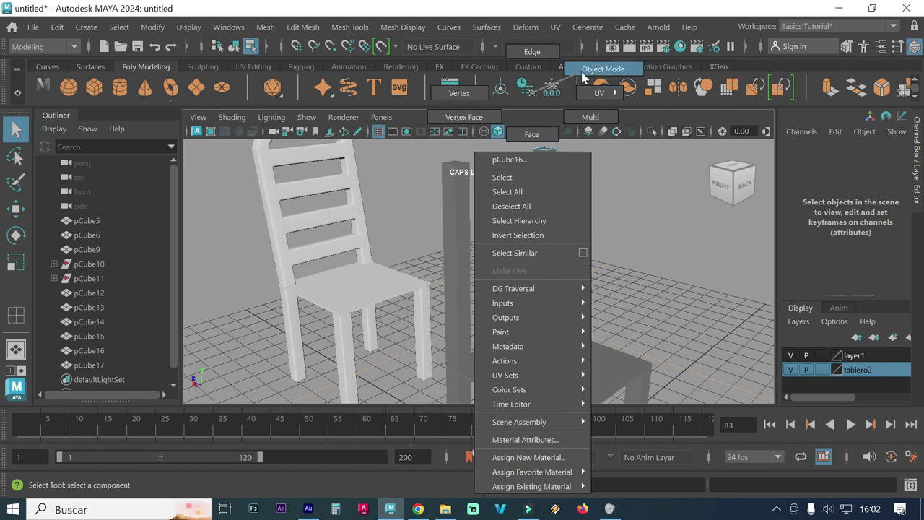
Combine the two rear pillars into one mesh, pCube18.
left_click(442, 177, "shift")
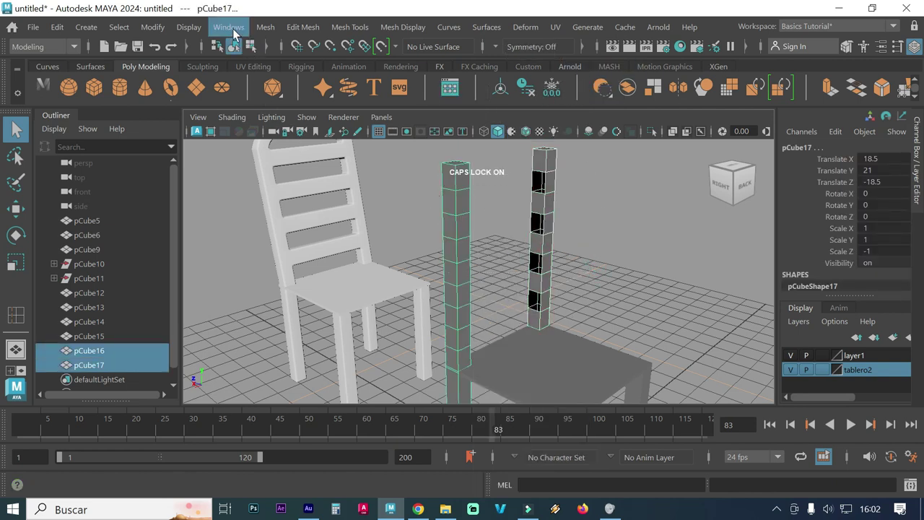
left_click(231, 29)
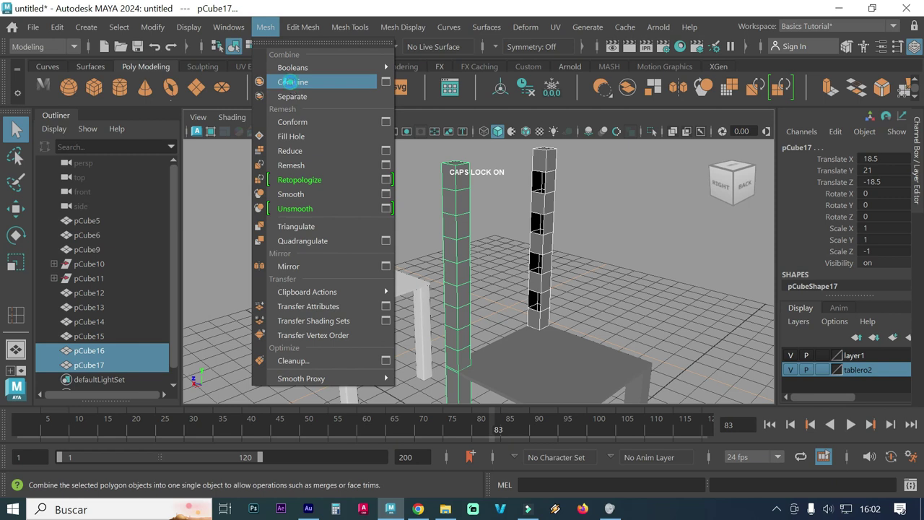
left_click(287, 82)
key("w")
In edge mode, select one top edge on the right pillar and one on the left pillar.
mouse_move(502, 249)
left_mouse_down("alt")
mouse_move(484, 234)
mouse_move(501, 238)
left_mouse_up("alt")
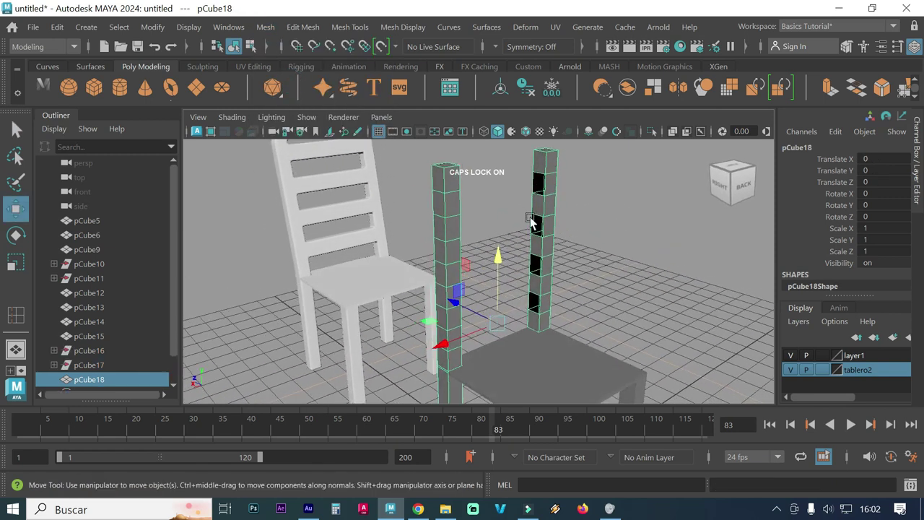
right_click_drag(532, 224, 536, 138)
left_click(526, 168)
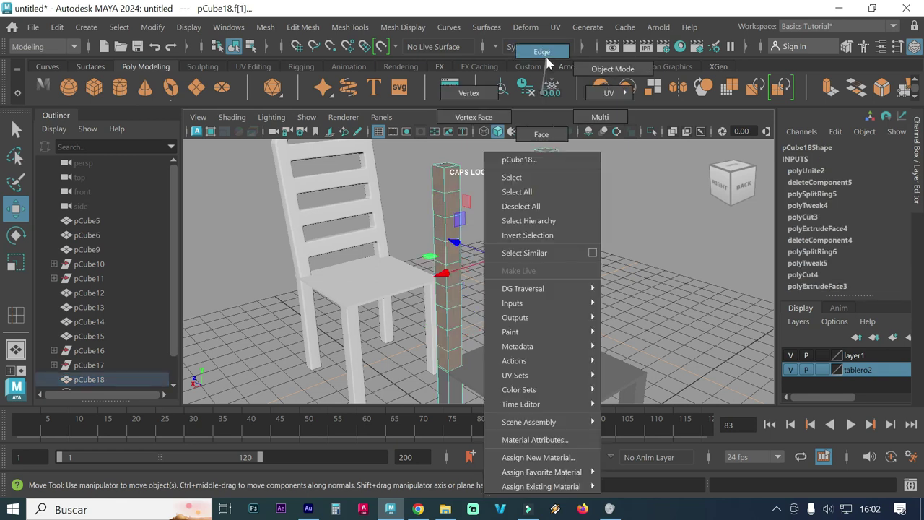
right_click_drag(546, 77, 546, 58)
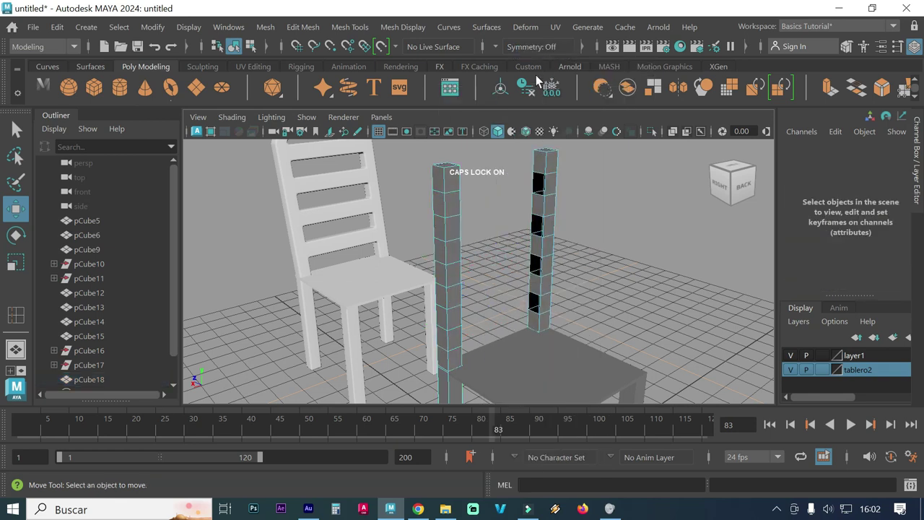
left_click(538, 173)
scroll(505, 231, "up", 5)
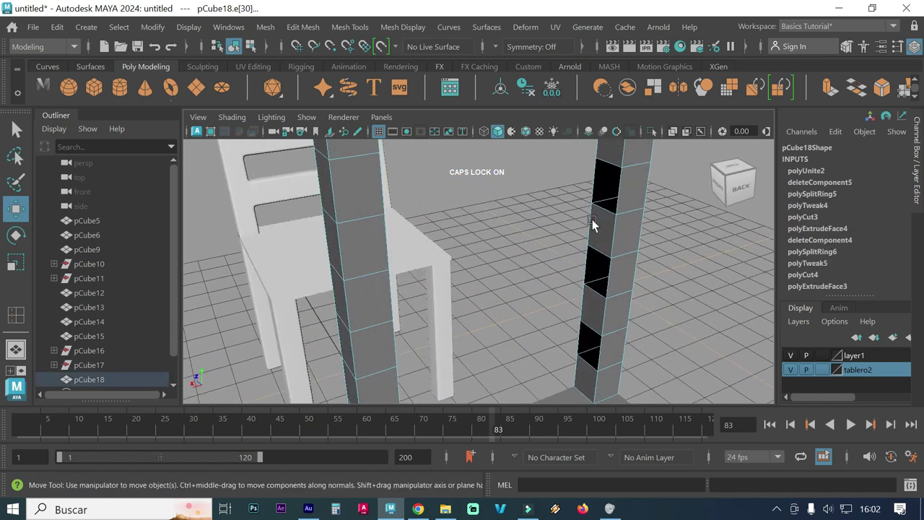
left_click_drag(592, 220, 607, 225, "alt")
left_click_drag(505, 264, 241, 194, "alt")
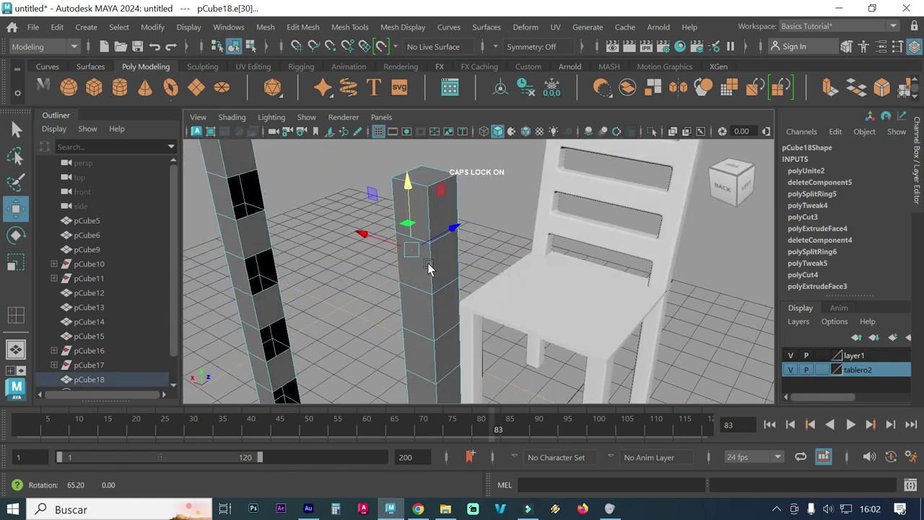
left_click(244, 177)
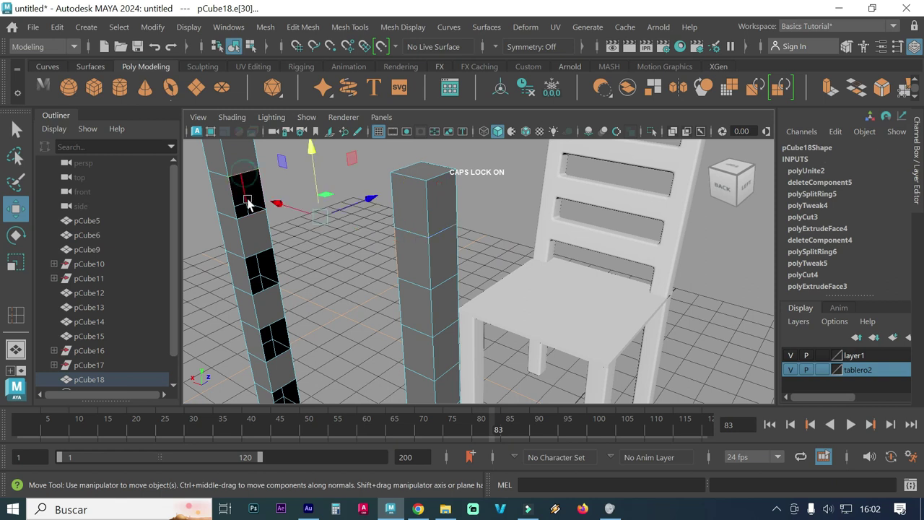
mouse_move(285, 247)
left_mouse_down("alt")
mouse_move(299, 252)
mouse_move(312, 181)
left_mouse_up("alt")
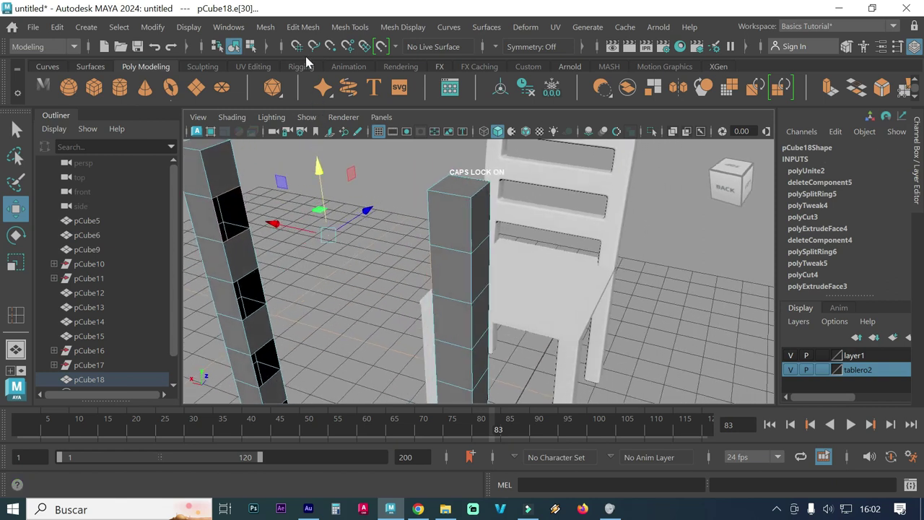
left_click(291, 29)
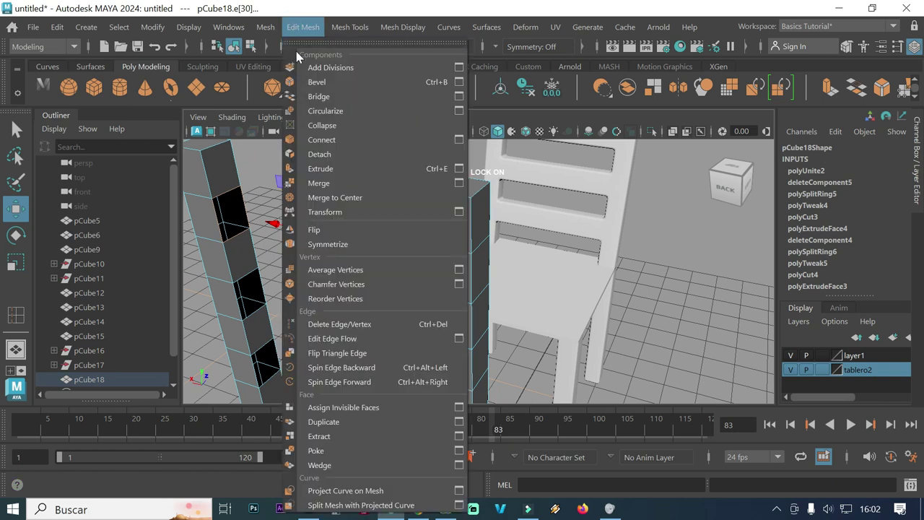
Bridge the two selected top edges into a first crossbar.
left_click(311, 102)
left_click_drag(325, 252, 340, 255, "alt")
left_click_drag(402, 286, 450, 260, "alt")
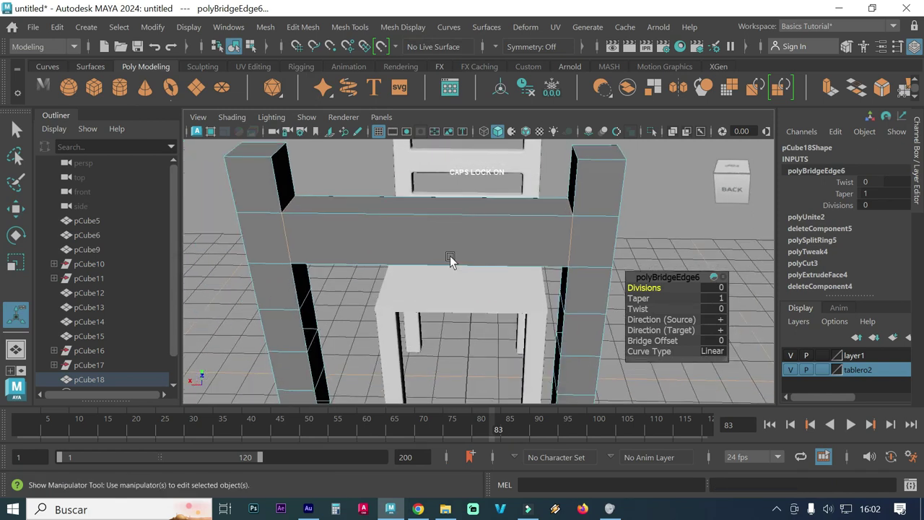
left_click_drag(432, 329, 355, 294, "alt")
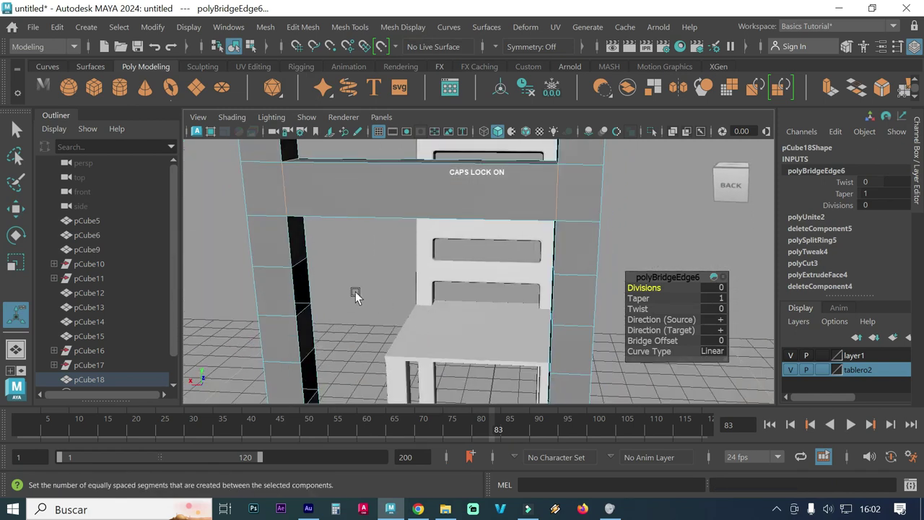
Bridge the facing hole edges of the two posts from the Bridge options box.
left_click(300, 265)
left_click_drag(324, 285, 352, 288, "alt")
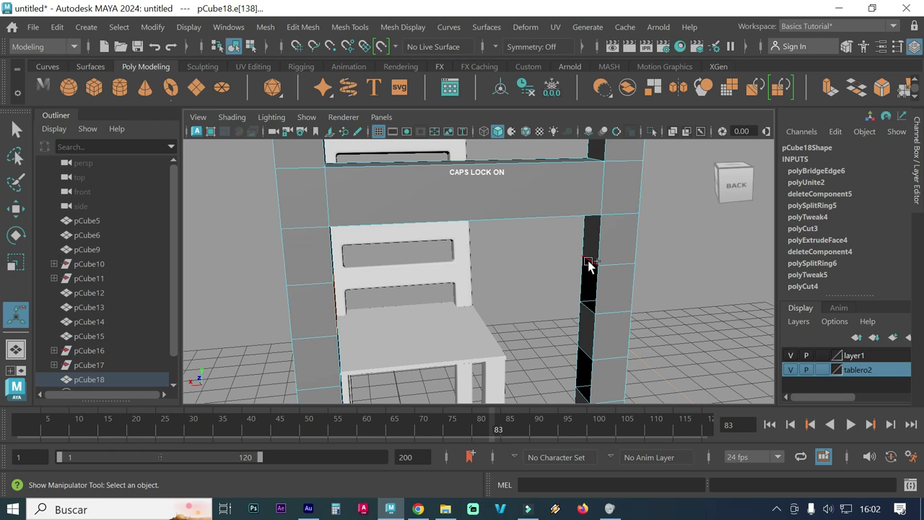
left_click(435, 164)
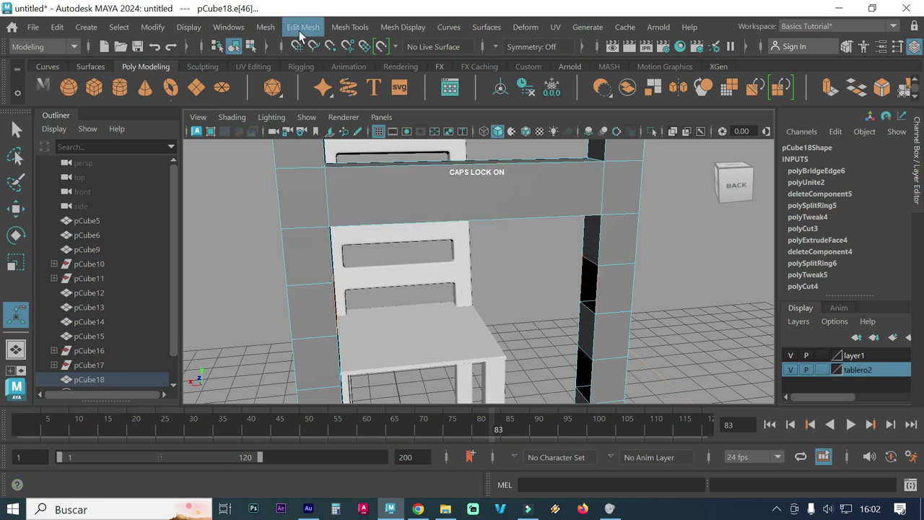
left_click(301, 29)
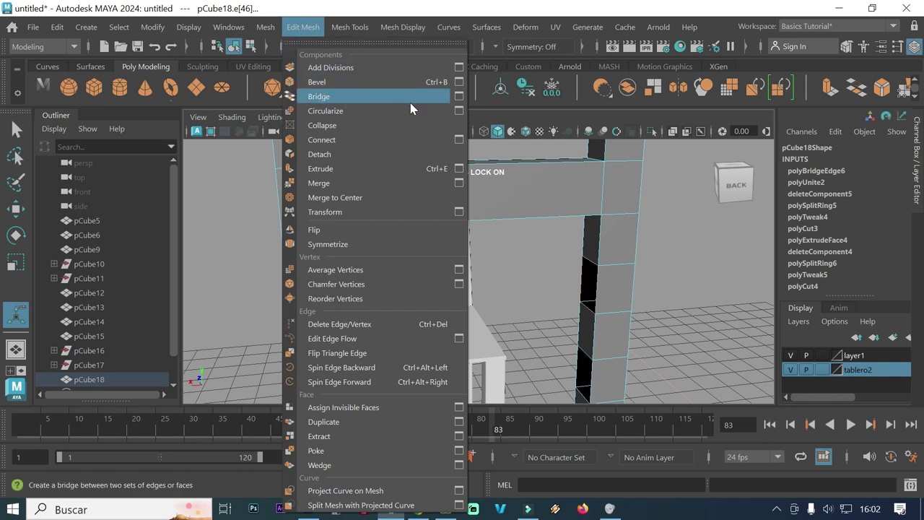
left_click(457, 96)
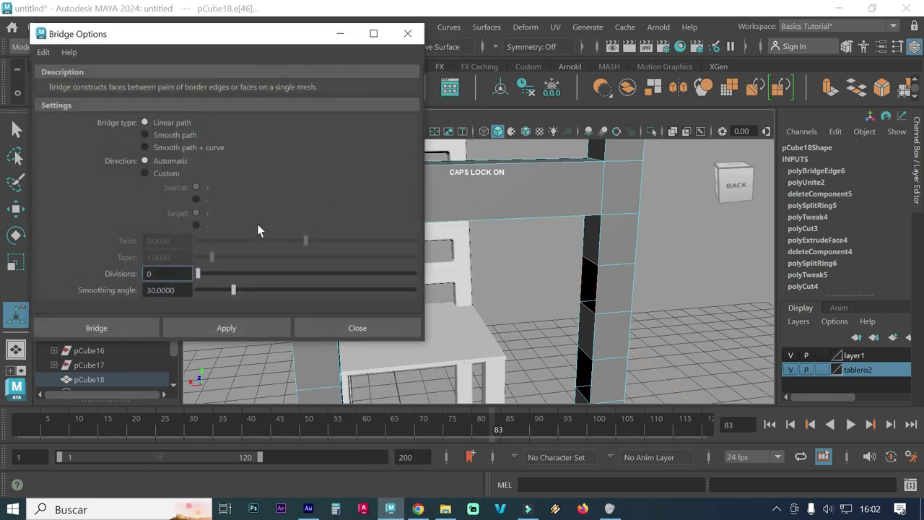
double_click(165, 275)
type("5")
left_click(220, 328)
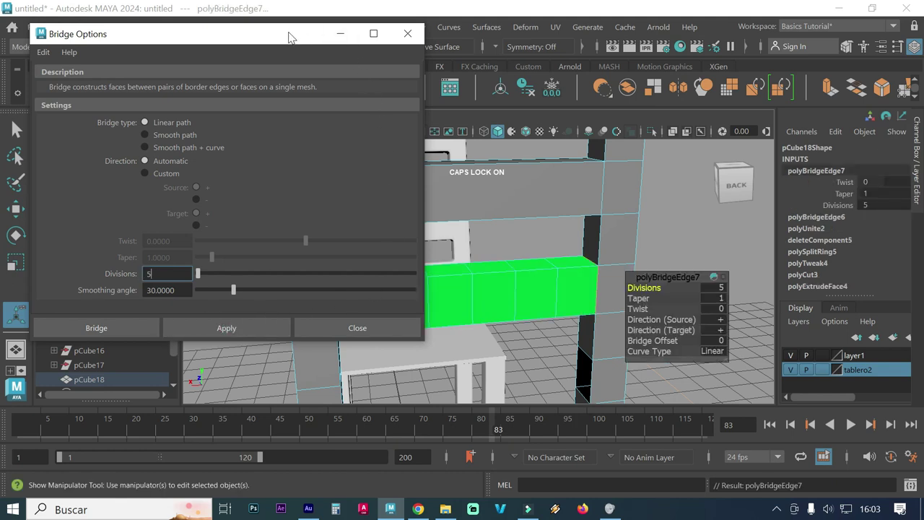
left_click_drag(288, 33, 167, 36)
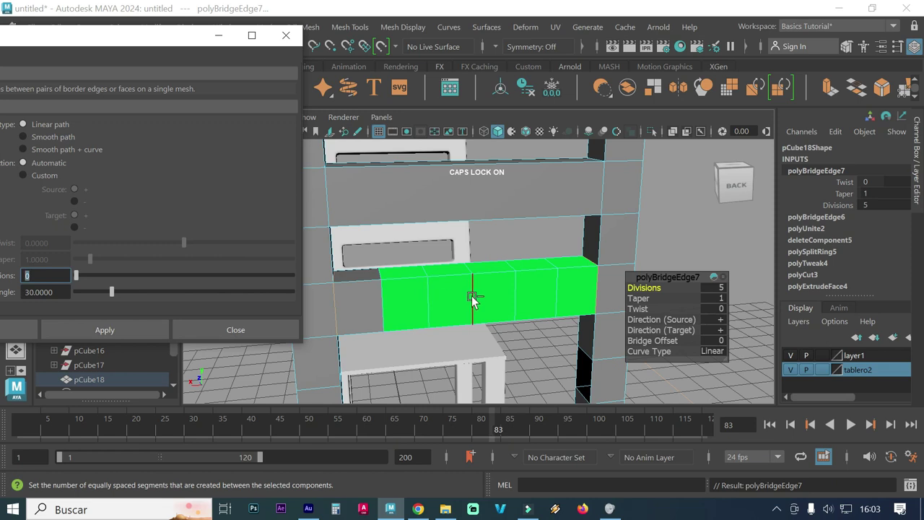
Undo the divided bridge and re-bridge the holes with Divisions 0.
key("ctrl+z")
left_click(22, 276)
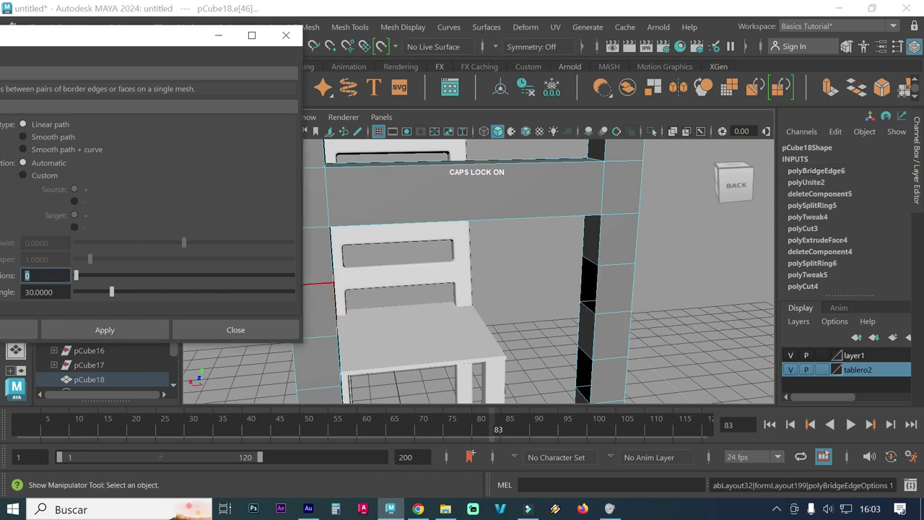
left_click(93, 331)
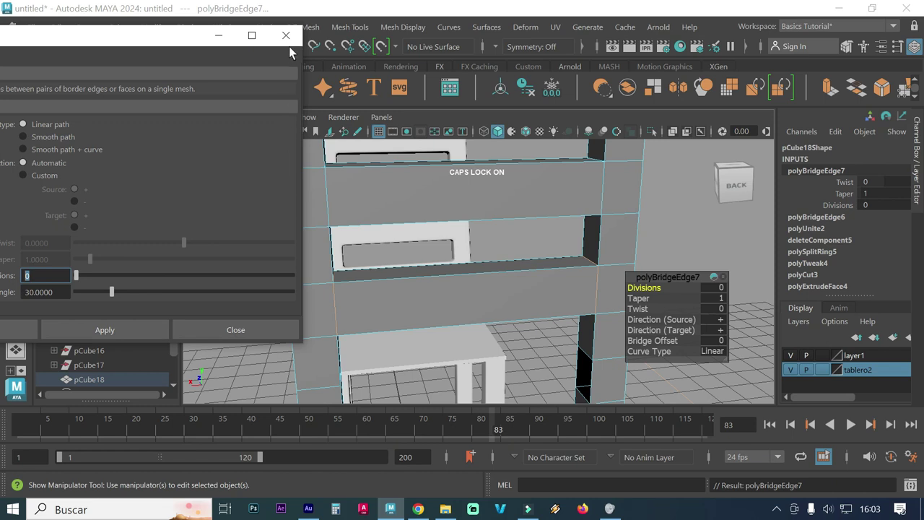
left_click(218, 35)
Bridge the next pair of post holes into another crossbar.
mouse_move(538, 322)
left_mouse_down("alt")
mouse_move(576, 277)
mouse_move(553, 322)
mouse_move(556, 316)
mouse_move(481, 275)
mouse_move(438, 291)
mouse_move(334, 262)
left_mouse_up("alt")
left_click(546, 246)
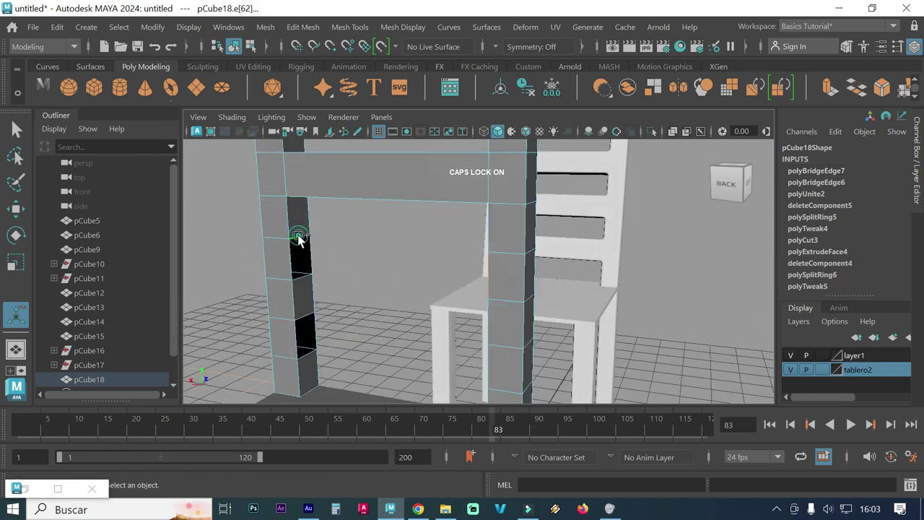
left_click(299, 27)
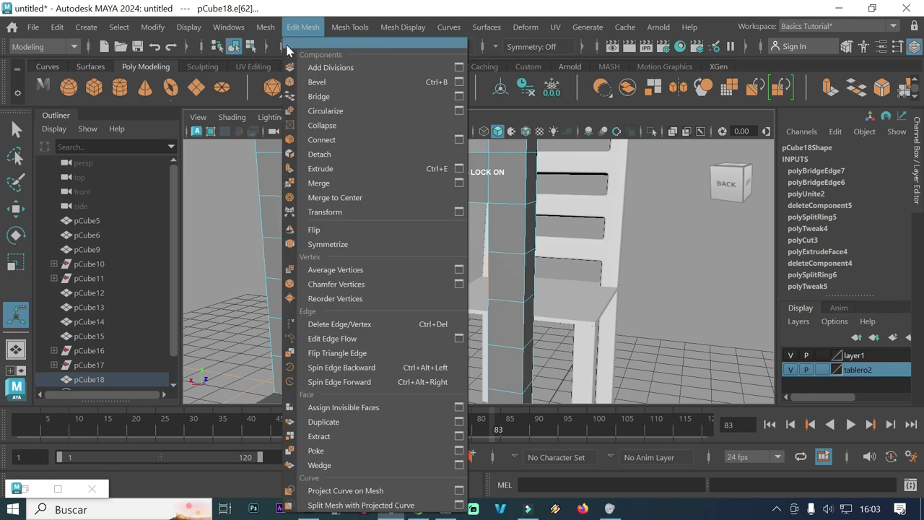
left_click(318, 96)
Bridge the lowest pair of holes to finish the four ladder slats.
left_click(305, 326)
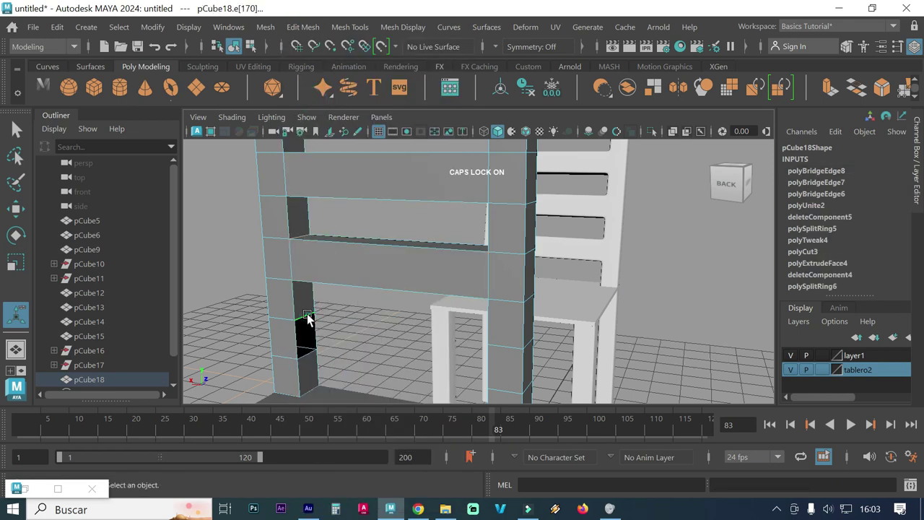
mouse_move(330, 335)
left_mouse_down("alt")
mouse_move(401, 329)
mouse_move(533, 348)
left_mouse_up("alt")
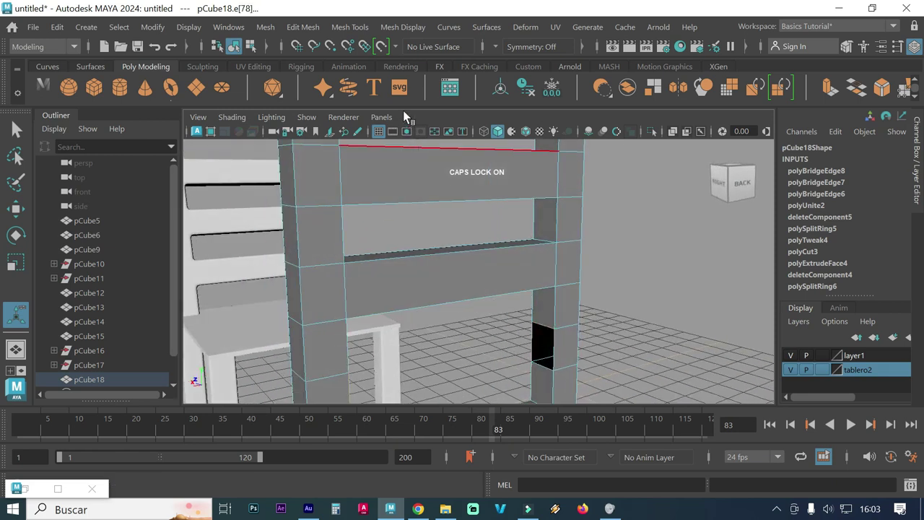
left_click(301, 27)
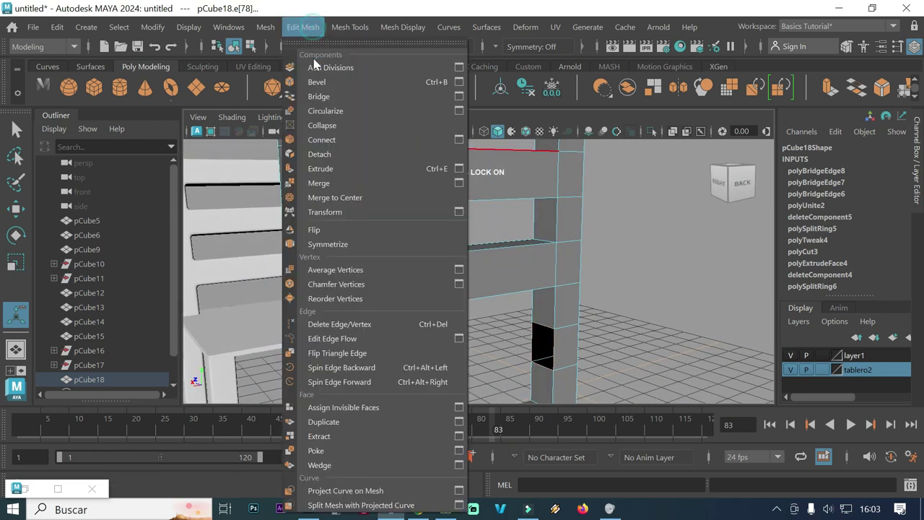
left_click(321, 96)
mouse_move(489, 320)
left_mouse_down("alt")
mouse_move(447, 307)
mouse_move(433, 324)
mouse_move(386, 231)
mouse_move(386, 297)
mouse_move(386, 251)
left_mouse_up("alt")
left_click_drag(499, 260, 549, 264, "alt")
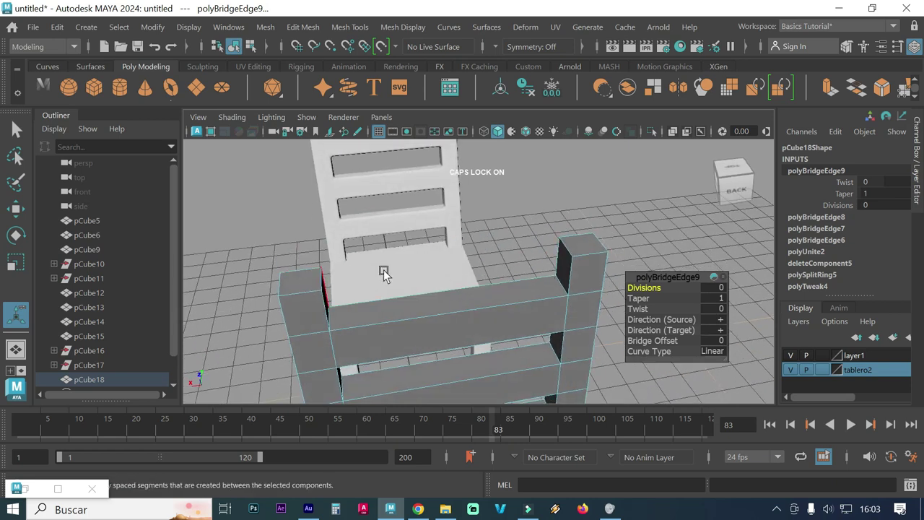
mouse_move(337, 274)
left_mouse_down("alt")
mouse_move(433, 253)
mouse_move(427, 231)
mouse_move(369, 233)
mouse_move(373, 258)
mouse_move(318, 292)
left_mouse_up("alt")
Select and delete the top faces of both rear posts.
right_click(294, 309)
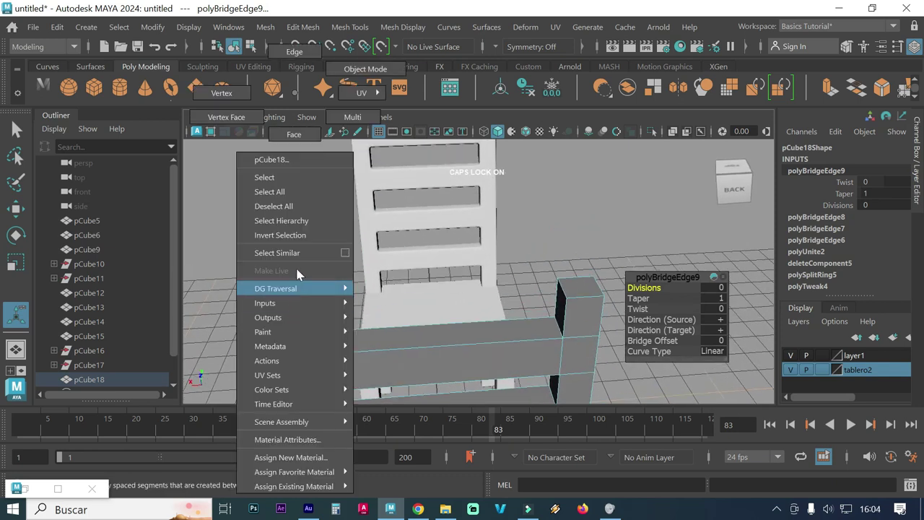
left_click(294, 134)
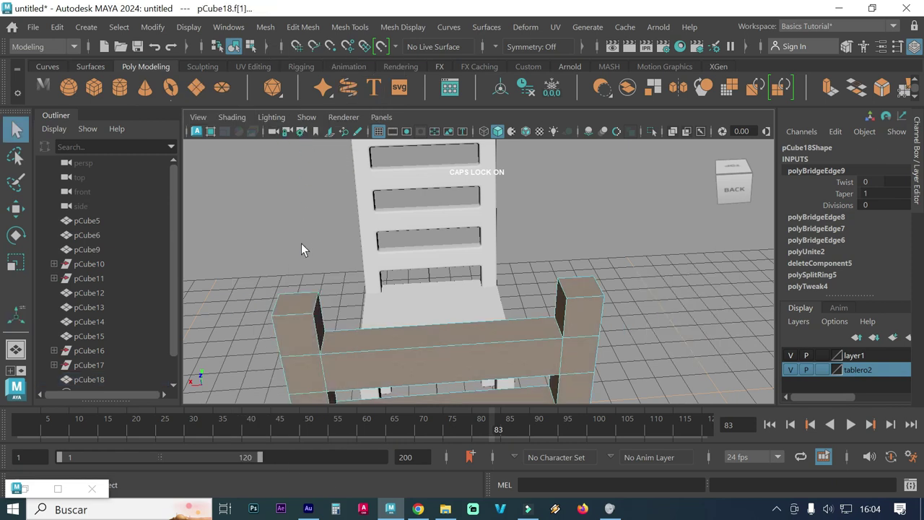
left_click(292, 302)
left_click(570, 284, "shift")
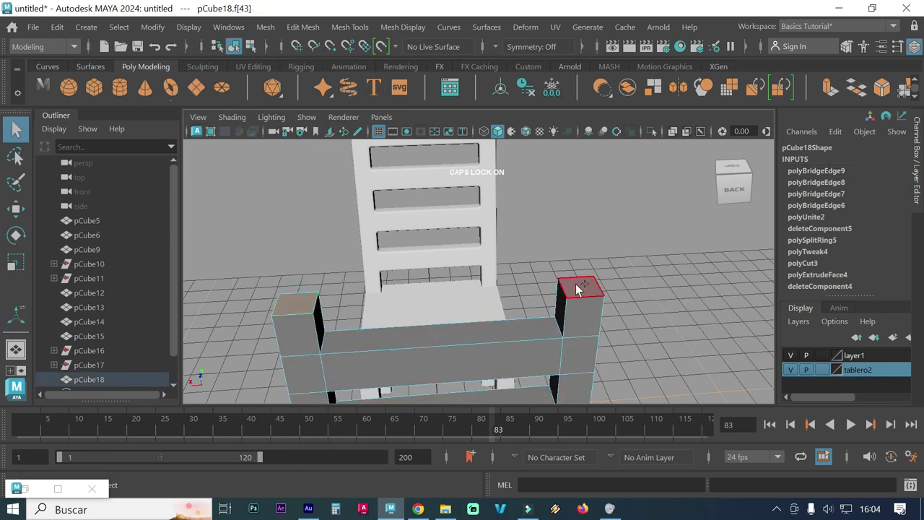
key("Delete")
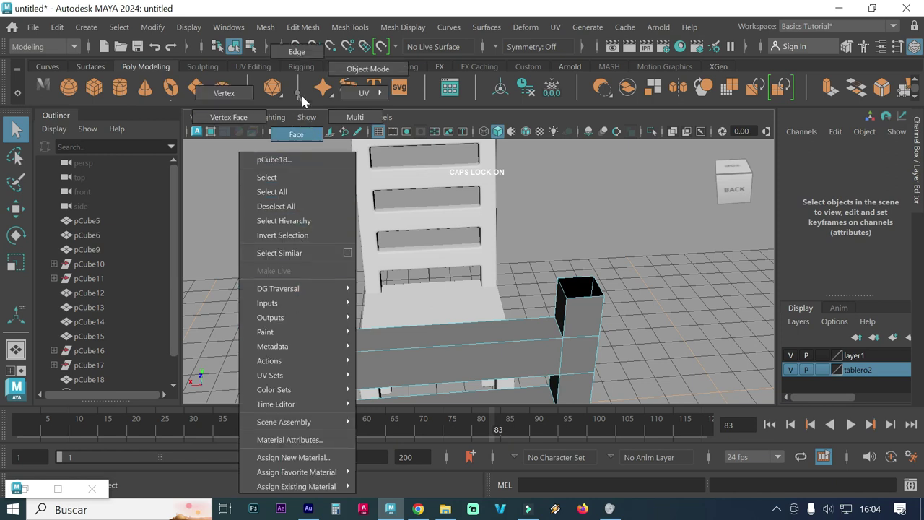
Select the matching inner top edge on each open post.
right_click_drag(299, 225, 296, 55)
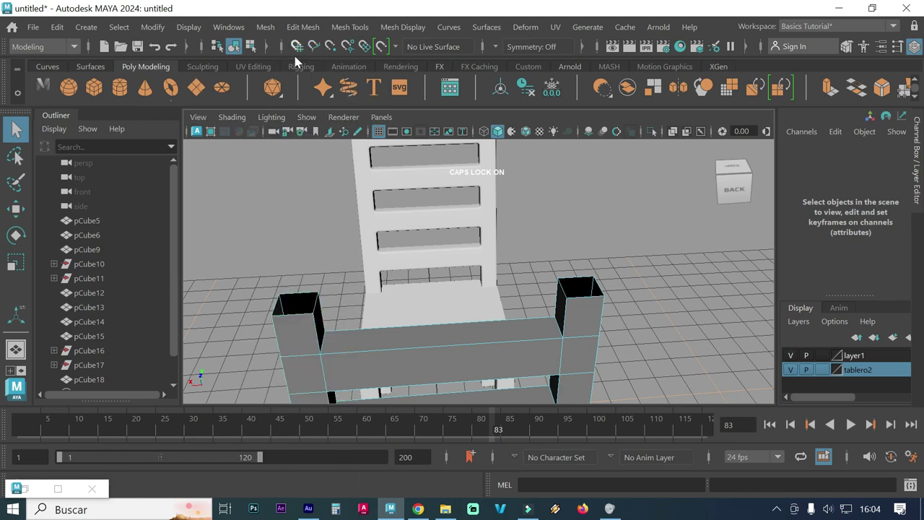
left_click(291, 299)
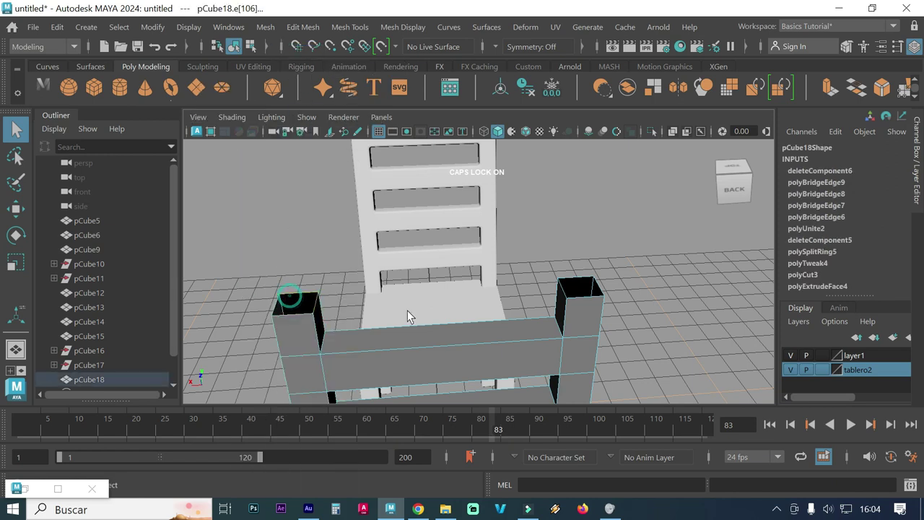
left_click(562, 282)
Bridge the two open post tops with a Blend curve type.
left_click(303, 27)
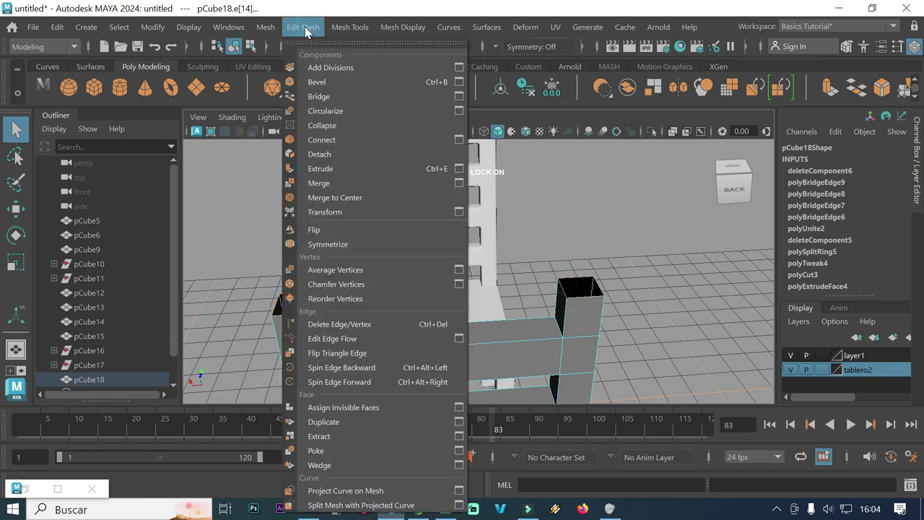
left_click(318, 96)
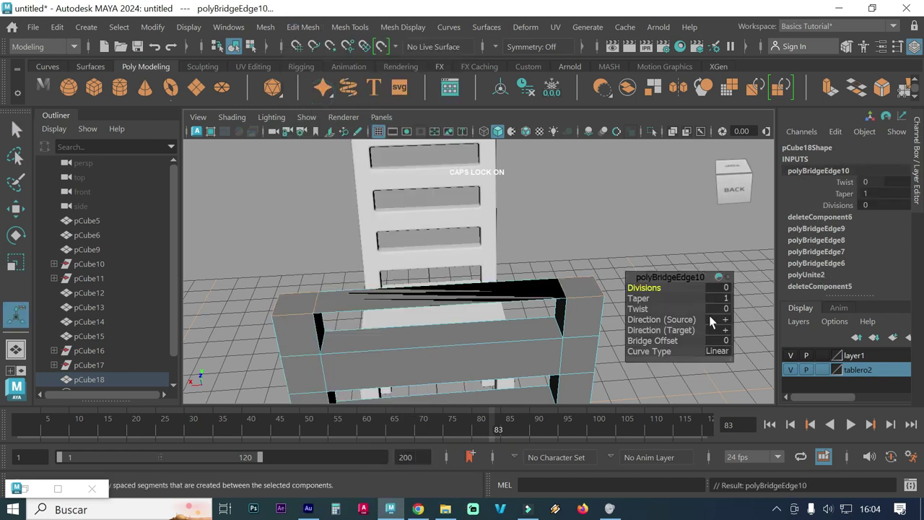
left_click_drag(583, 298, 556, 245, "alt")
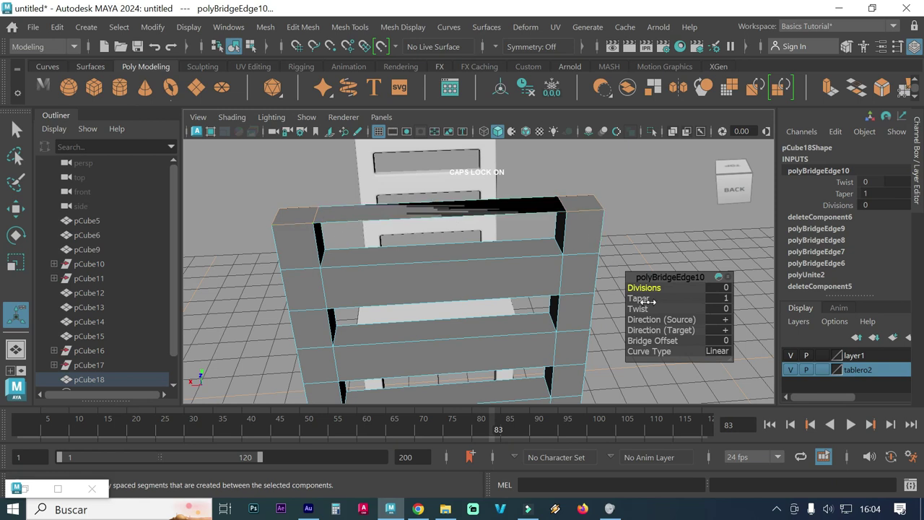
left_click(725, 351)
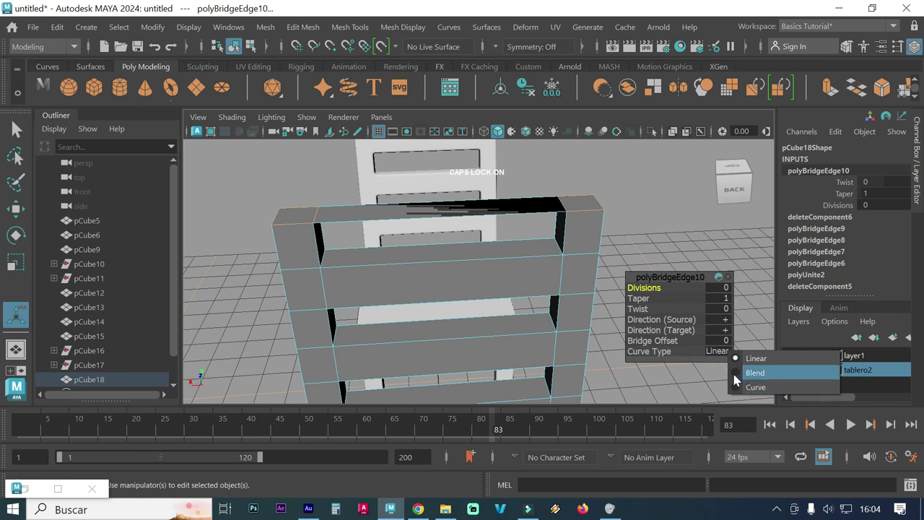
left_click(734, 372)
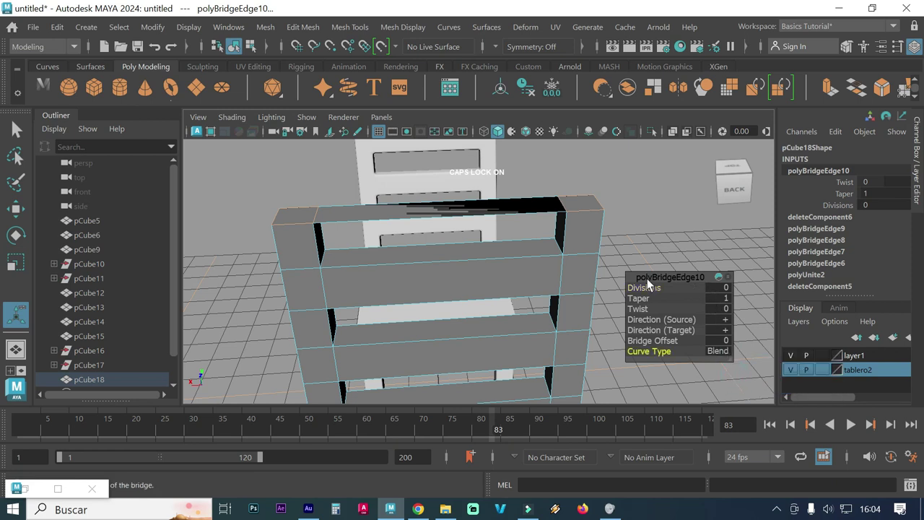
Change the polyBridgeEdge10 divisions from 8 to 5.
left_click(718, 289)
type("8")
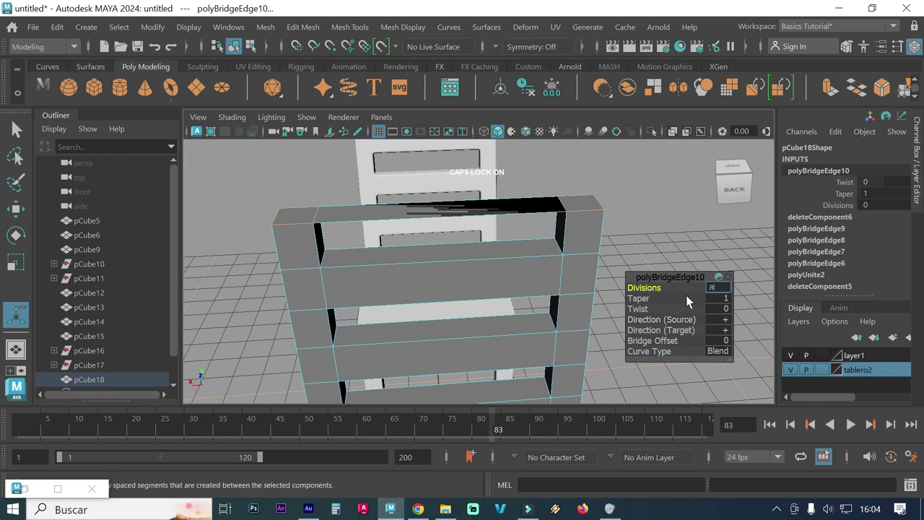
key("Return")
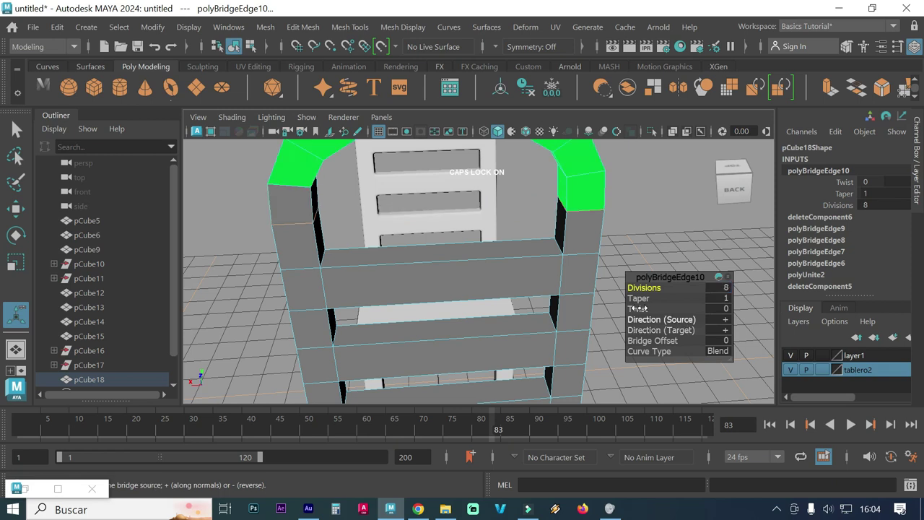
mouse_move(600, 241)
left_mouse_down("alt")
mouse_move(489, 224)
mouse_move(452, 251)
left_mouse_up("alt")
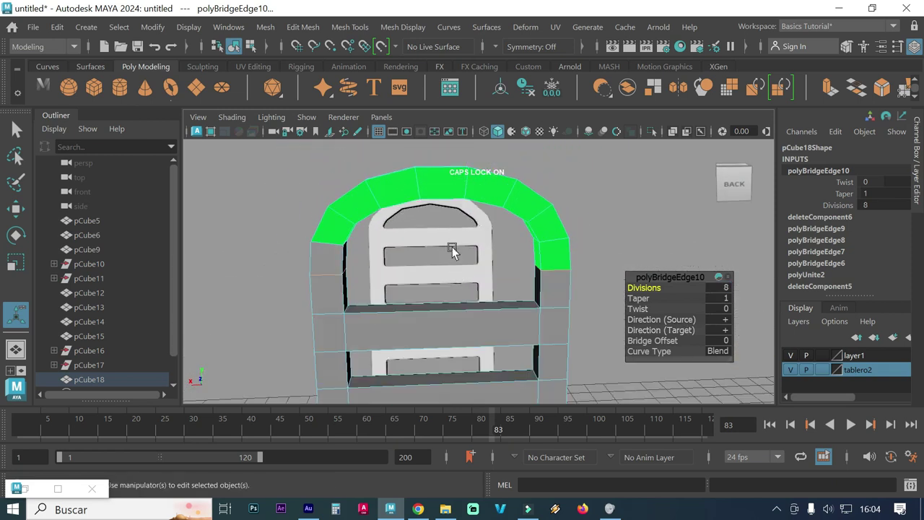
left_click(724, 288)
type("5")
key("Return")
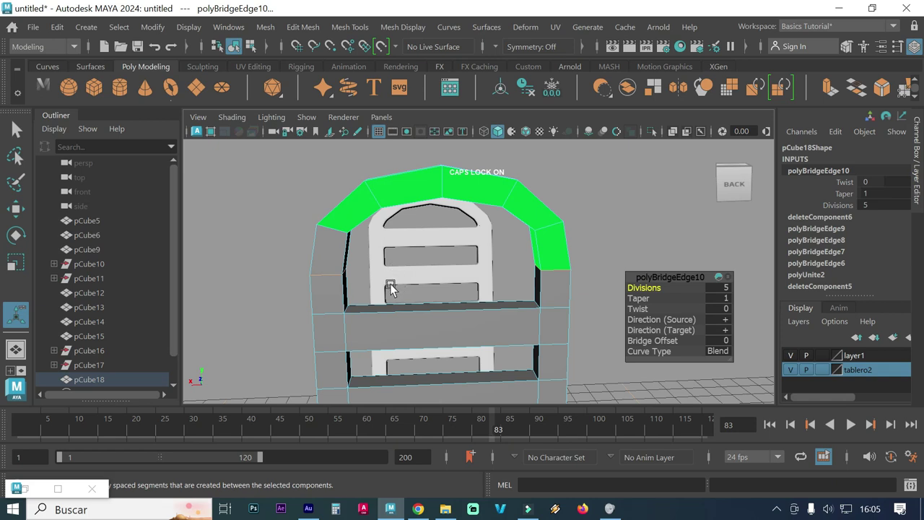
Clear the selection and zoom out to view both chairs from the side.
left_click(22, 128)
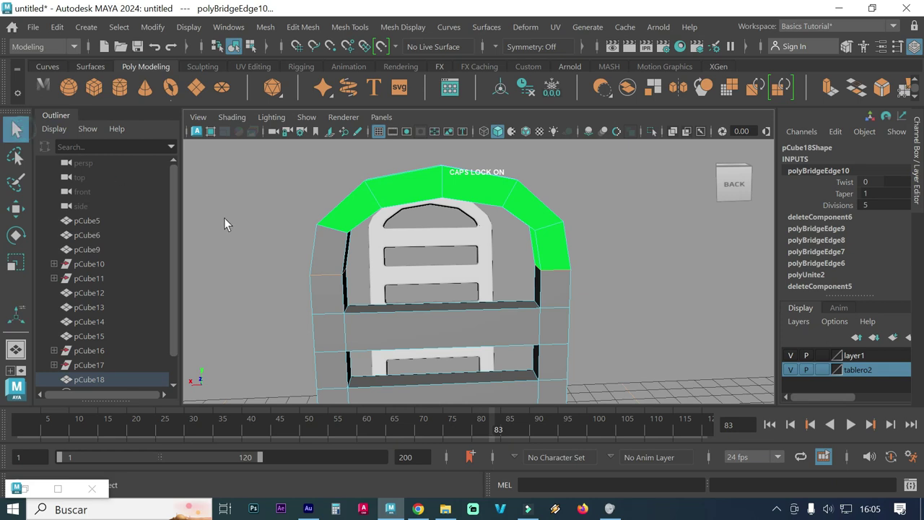
left_click(225, 218)
mouse_move(307, 249)
left_mouse_down("alt")
mouse_move(518, 329)
mouse_move(528, 261)
left_mouse_up("alt")
right_click_drag(528, 260, 433, 258, "alt")
left_click_drag(434, 257, 495, 291, "alt")
mouse_move(465, 354)
left_mouse_down("alt")
mouse_move(481, 336)
mouse_move(457, 351)
mouse_move(473, 349)
mouse_move(441, 345)
left_mouse_up("alt")
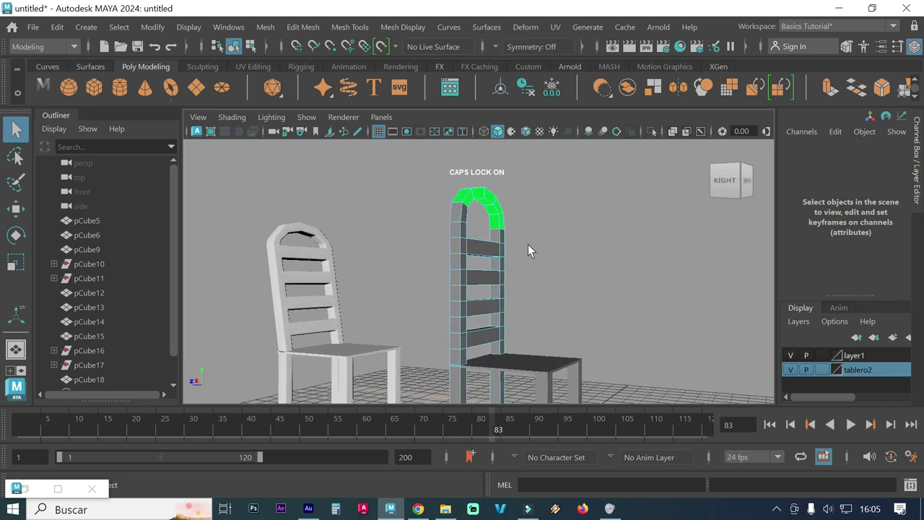
left_click(306, 258)
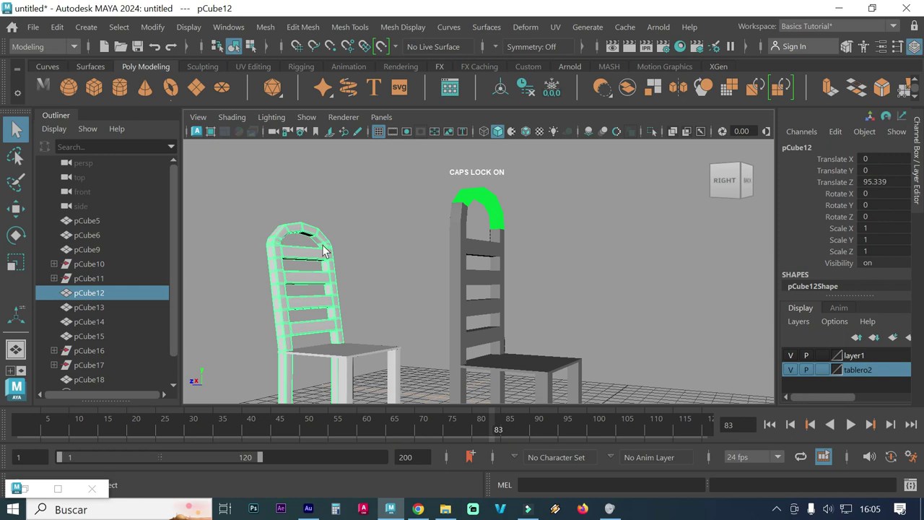
left_click(396, 256)
Select the new backrest, pCube18, switch to Vertex mode and view the arch face-on.
mouse_move(403, 316)
left_mouse_down("alt")
mouse_move(414, 320)
mouse_move(458, 222)
left_mouse_up("alt")
mouse_move(494, 308)
left_mouse_down("alt")
mouse_move(439, 313)
mouse_move(416, 264)
left_mouse_up("alt")
scroll(512, 259, "up", 3)
middle_click_drag(513, 260, 534, 293, "alt")
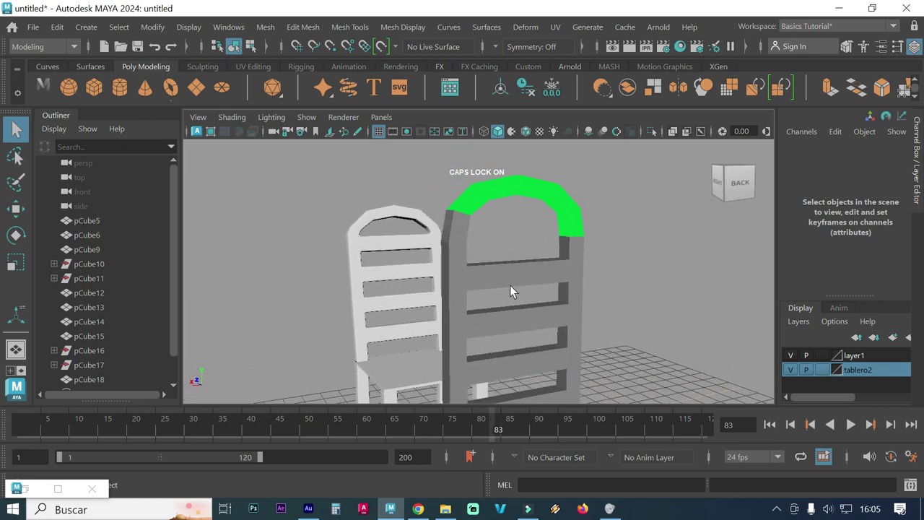
left_click(524, 268)
mouse_move(522, 272)
right_mouse_down()
mouse_move(468, 117)
mouse_move(449, 92)
right_mouse_up()
mouse_move(512, 189)
left_mouse_down("alt")
mouse_move(516, 277)
mouse_move(545, 305)
mouse_move(603, 296)
mouse_move(662, 310)
mouse_move(452, 305)
left_mouse_up("alt")
mouse_move(392, 304)
left_mouse_down("alt")
mouse_move(524, 289)
mouse_move(246, 160)
left_mouse_up("alt")
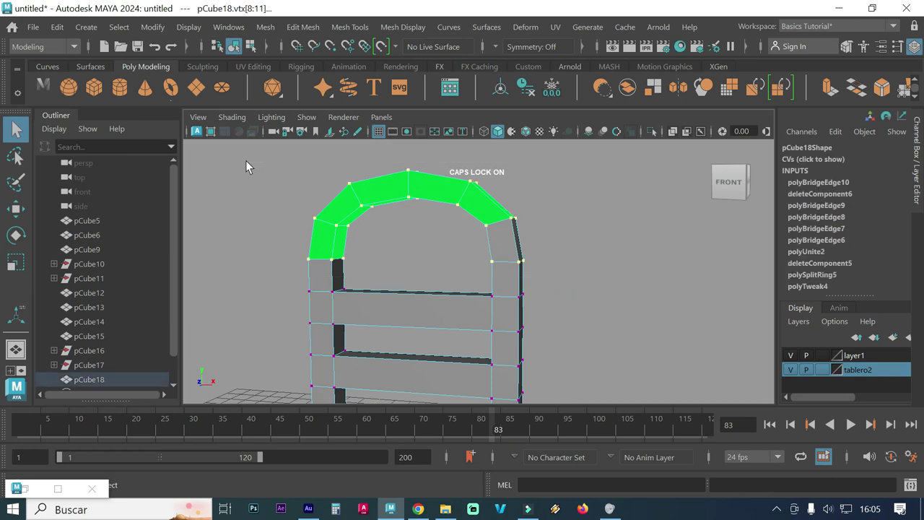
Move the arch vertices, then its top vertices, down along Y for a gentler curve.
key("w")
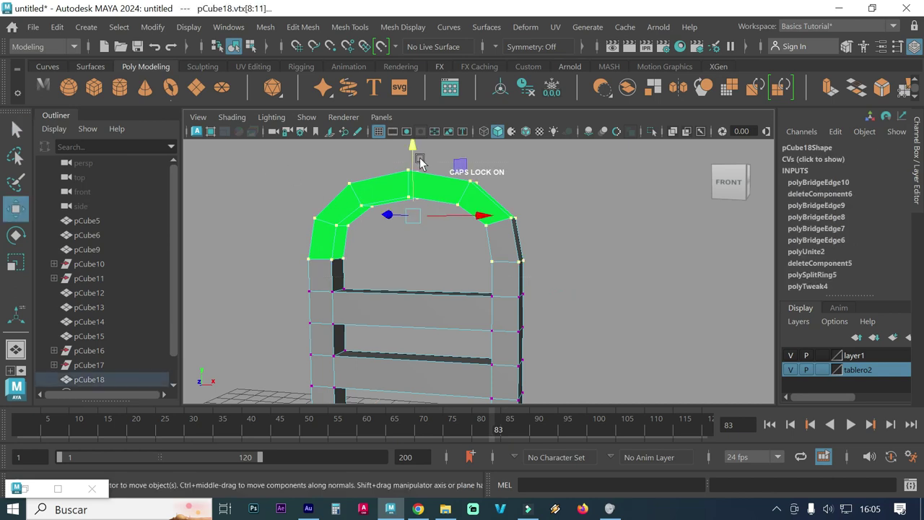
left_click_drag(416, 146, 410, 178)
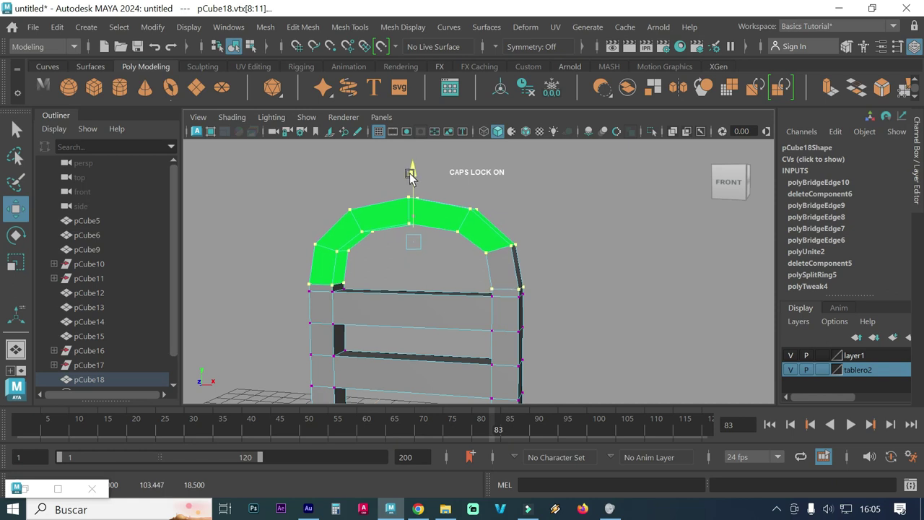
left_click_drag(557, 267, 239, 166)
left_click_drag(413, 170, 412, 185)
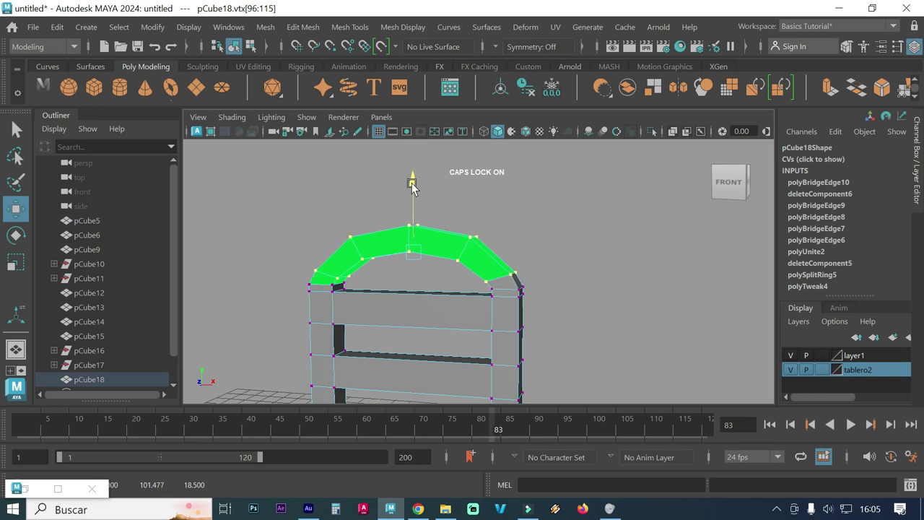
left_click_drag(412, 185, 460, 206, "alt")
mouse_move(557, 285)
left_mouse_down("alt")
mouse_move(412, 273)
mouse_move(372, 274)
mouse_move(369, 285)
left_mouse_up("alt")
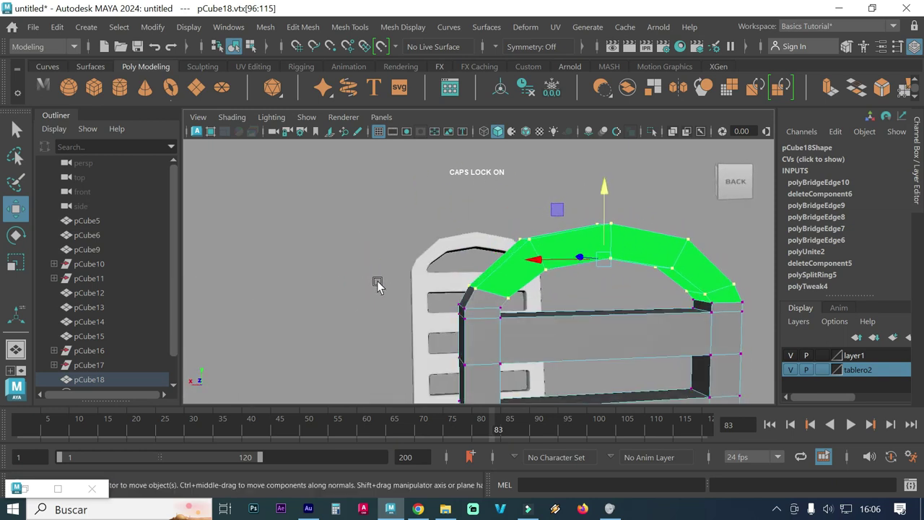
mouse_move(383, 320)
left_mouse_down("alt")
mouse_move(344, 310)
mouse_move(419, 332)
mouse_move(388, 313)
mouse_move(458, 315)
mouse_move(483, 305)
left_mouse_up("alt")
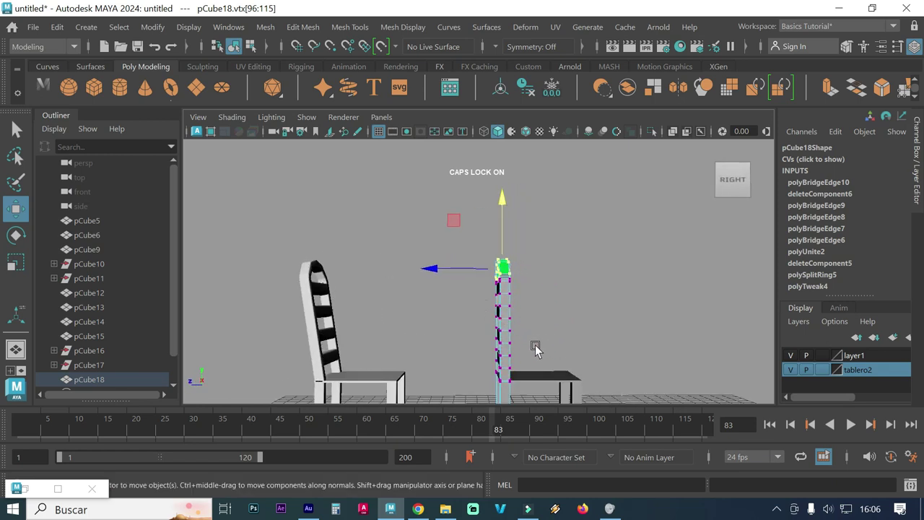
In side view, select the backrest vertices, rotate them backward and slide them back.
key("space")
key("space")
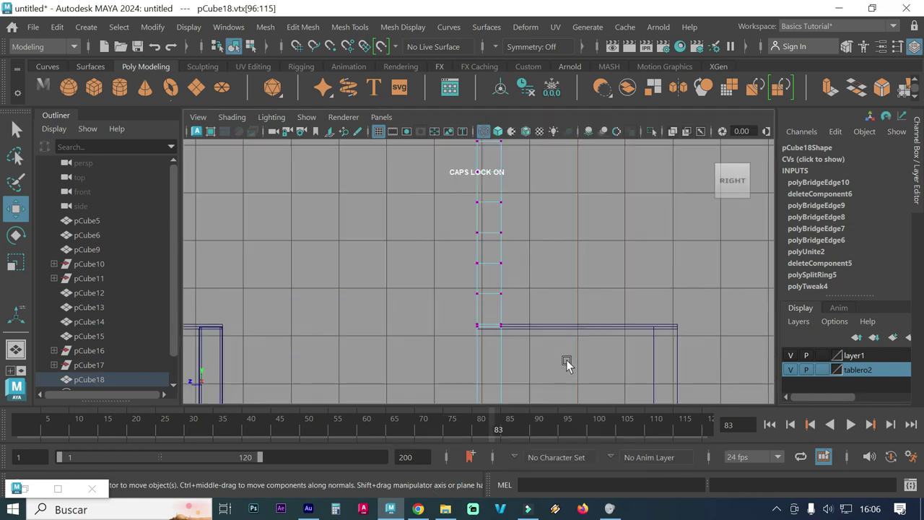
scroll(478, 263, "down", 2)
scroll(423, 252, "down", 3)
middle_click_drag(444, 258, 465, 313, "alt")
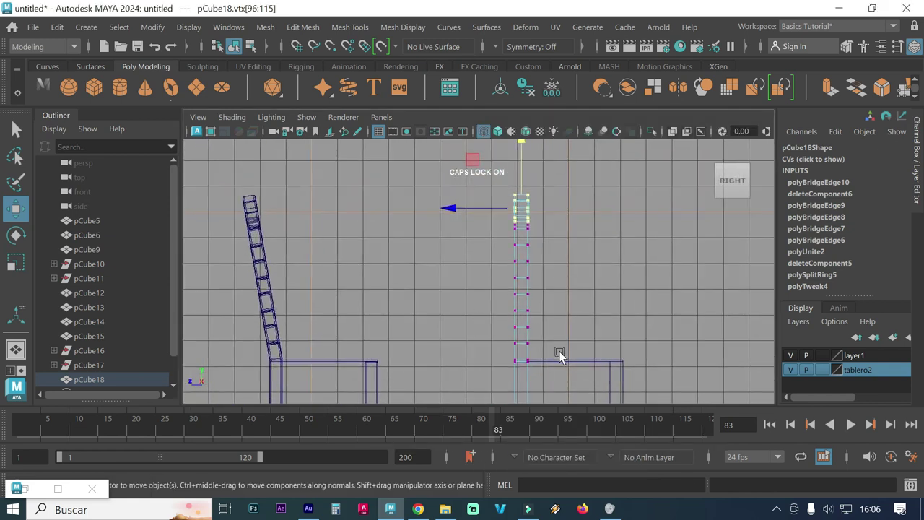
left_click_drag(540, 351, 432, 167)
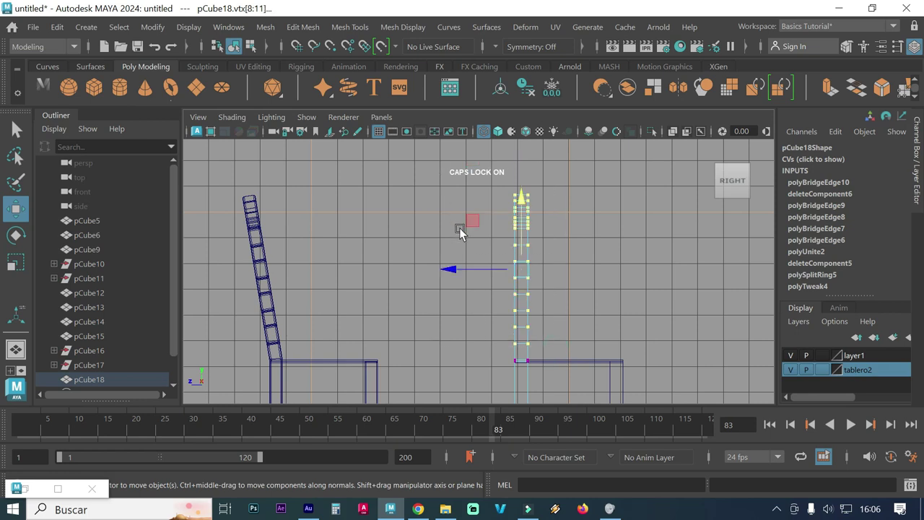
key("e")
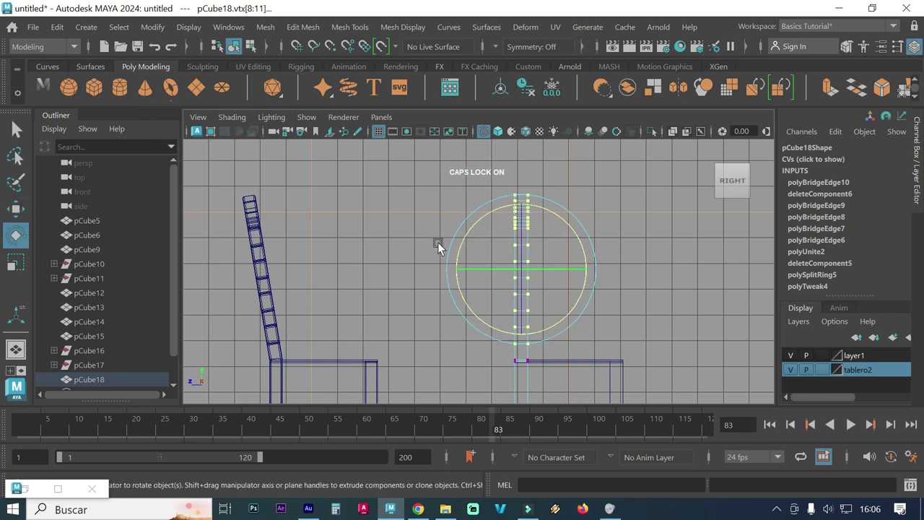
left_click_drag(564, 219, 555, 216)
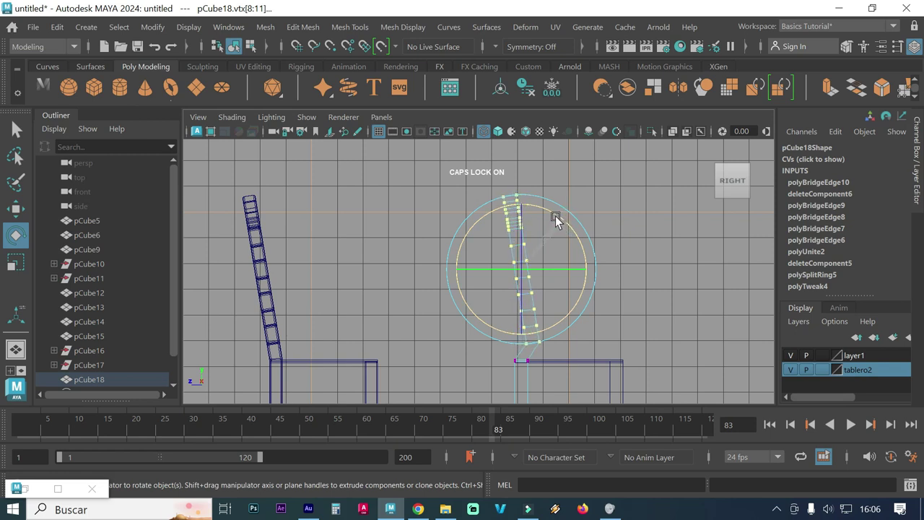
key("w")
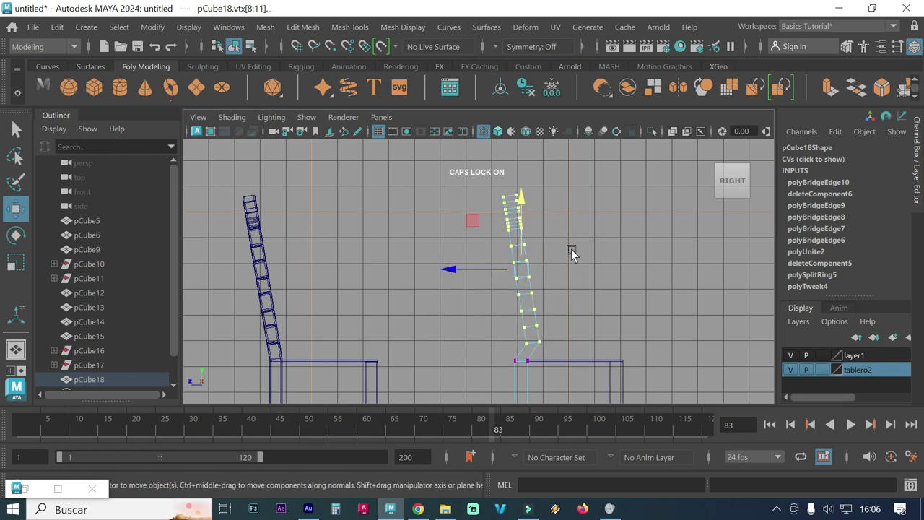
left_click_drag(466, 270, 454, 271)
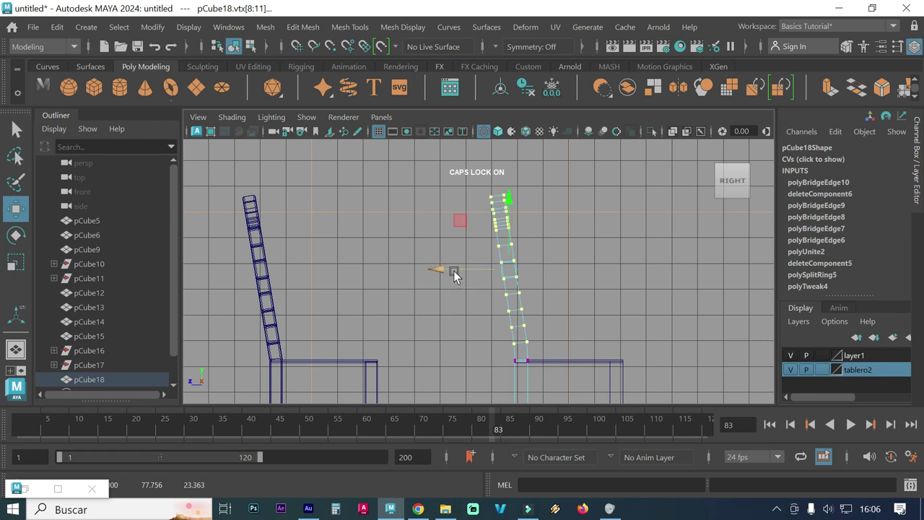
Undo and redo the backward tilt, sliding the backrest to line up with the seat.
key("ctrl+z")
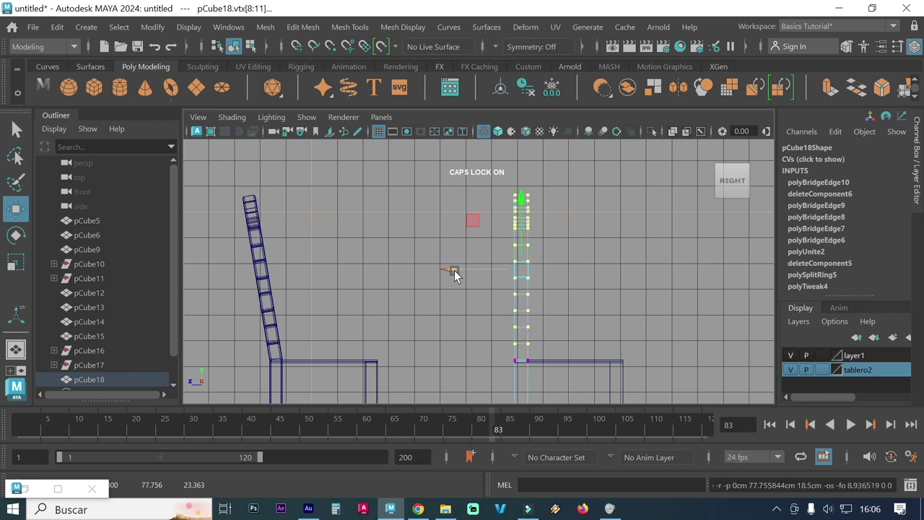
key("e")
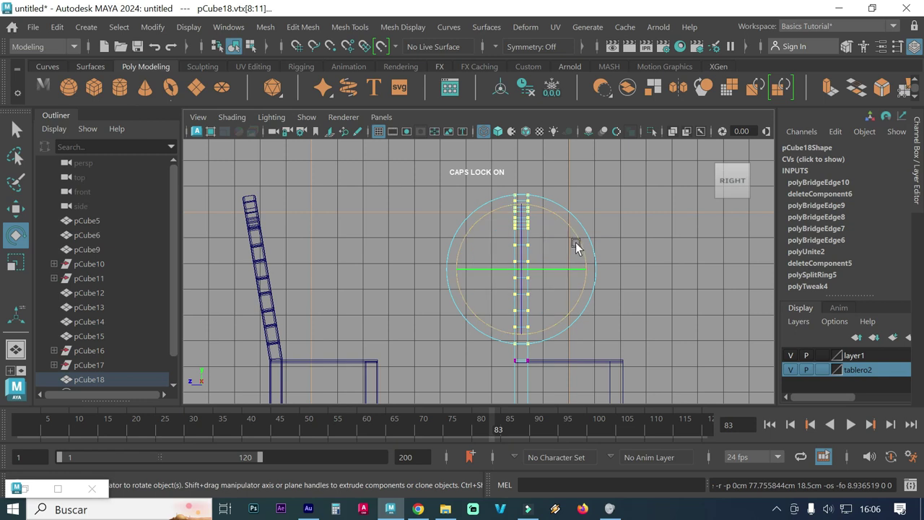
left_click_drag(576, 239, 569, 239)
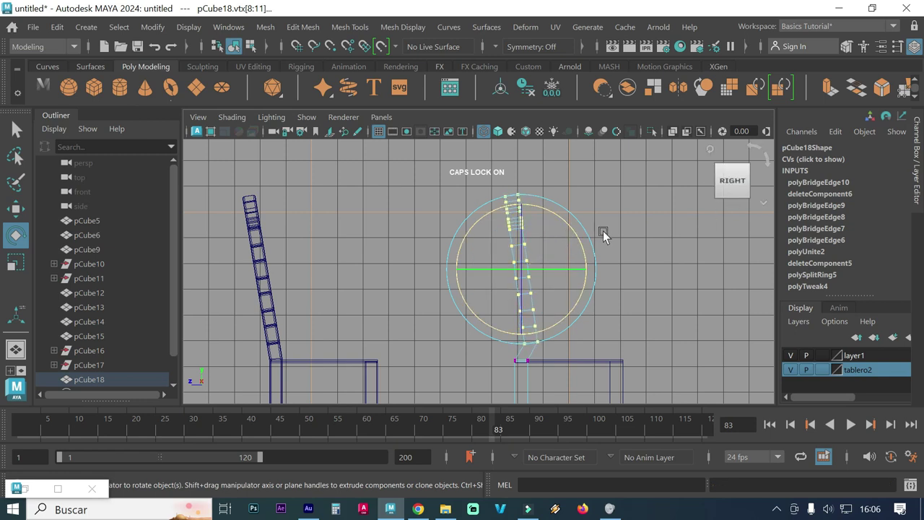
key("w")
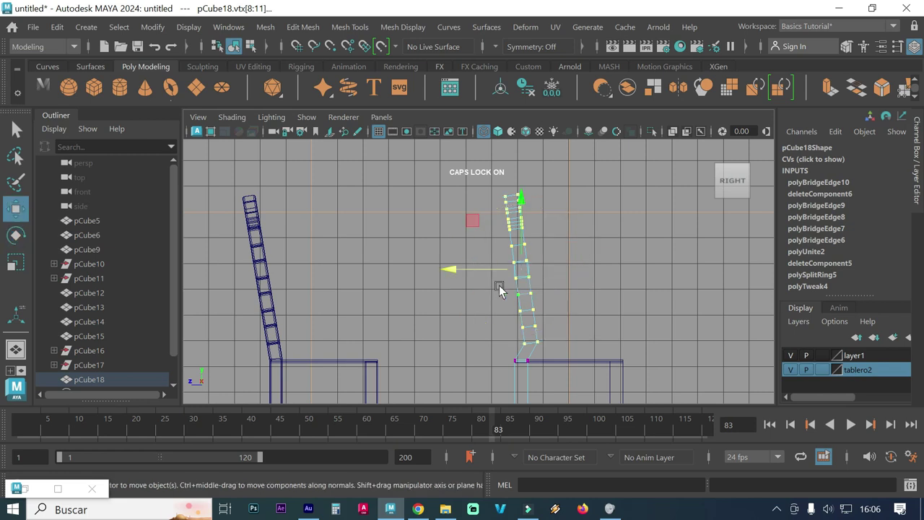
left_click_drag(467, 273, 460, 273)
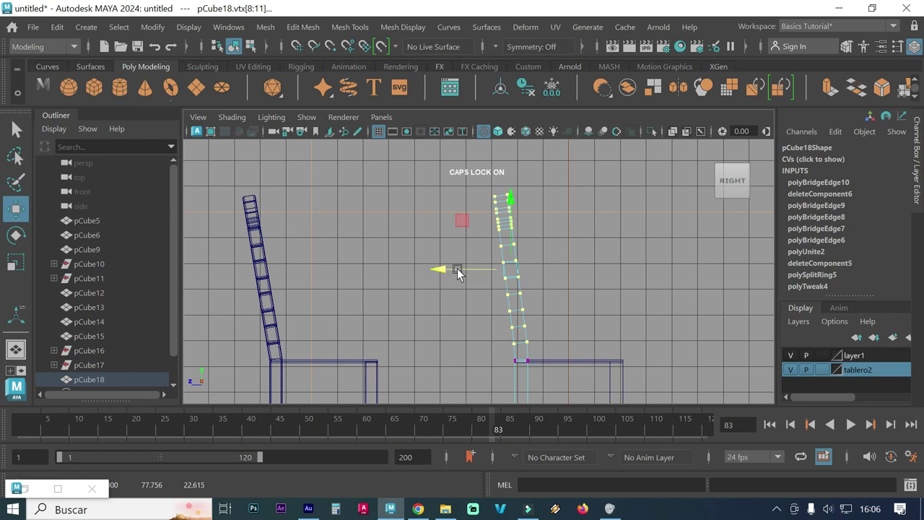
key("e")
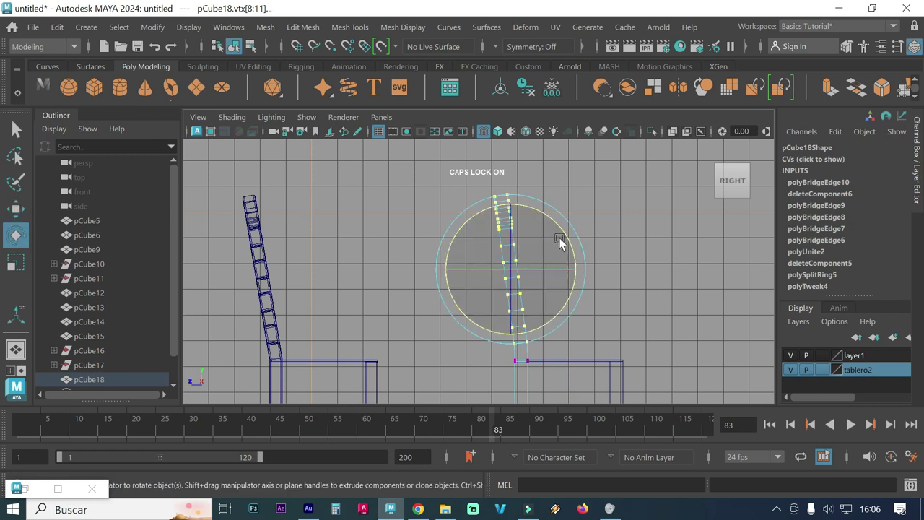
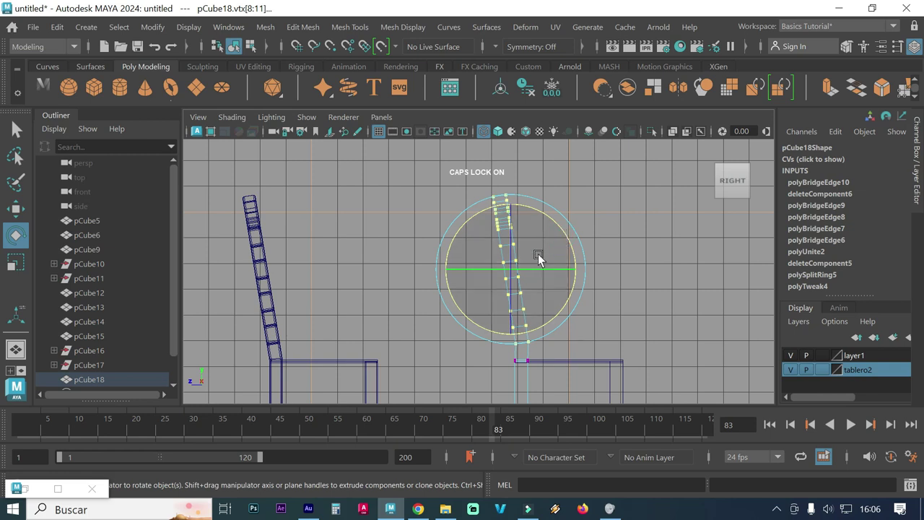
Move pCube18's top vertices left in the Right view so the backrest leans back like the reference chair's.
key("w")
left_click_drag(466, 272, 459, 266)
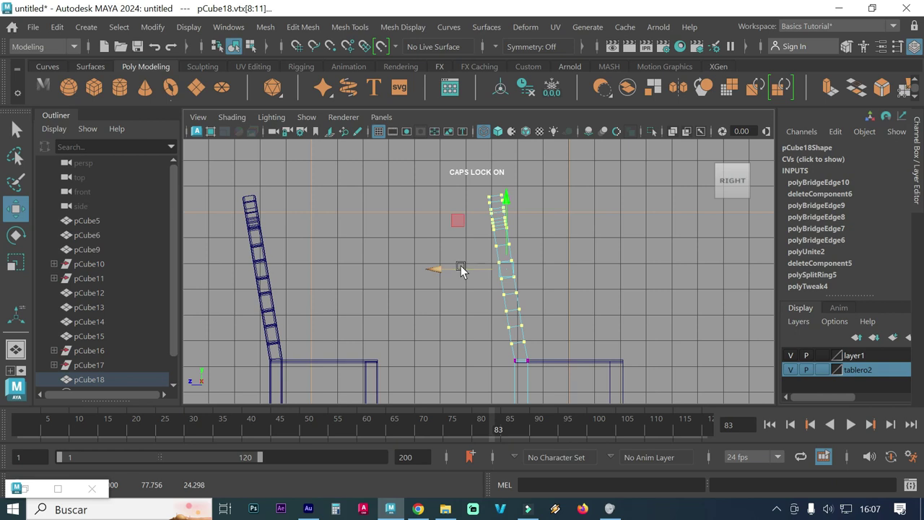
key("r")
key("e")
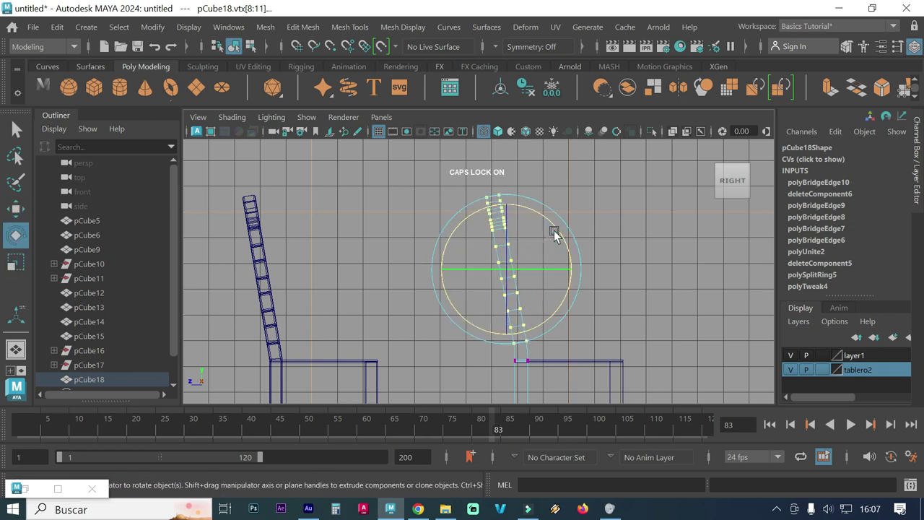
key("w")
left_click_drag(441, 270, 439, 272)
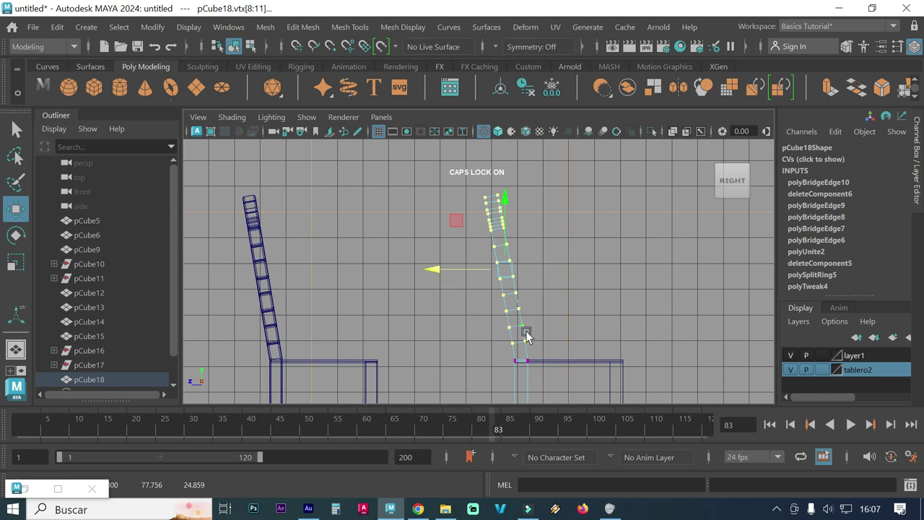
key("space")
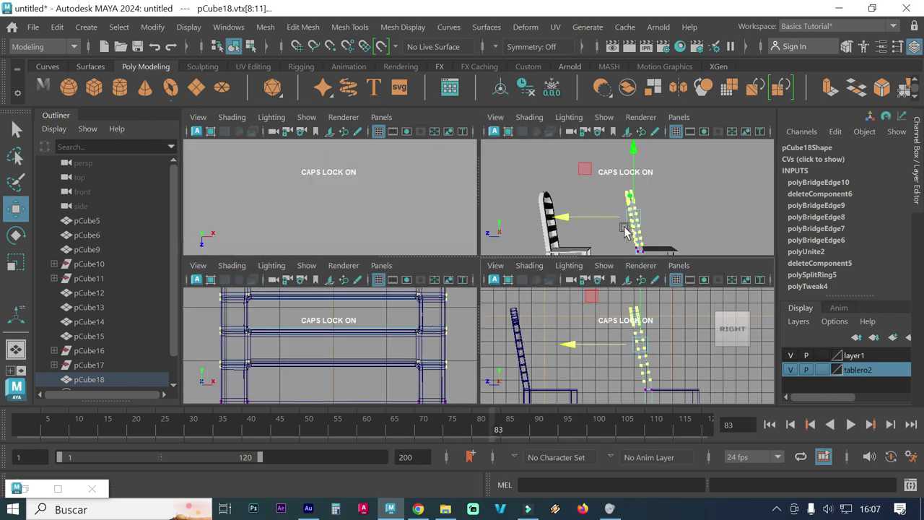
key("space")
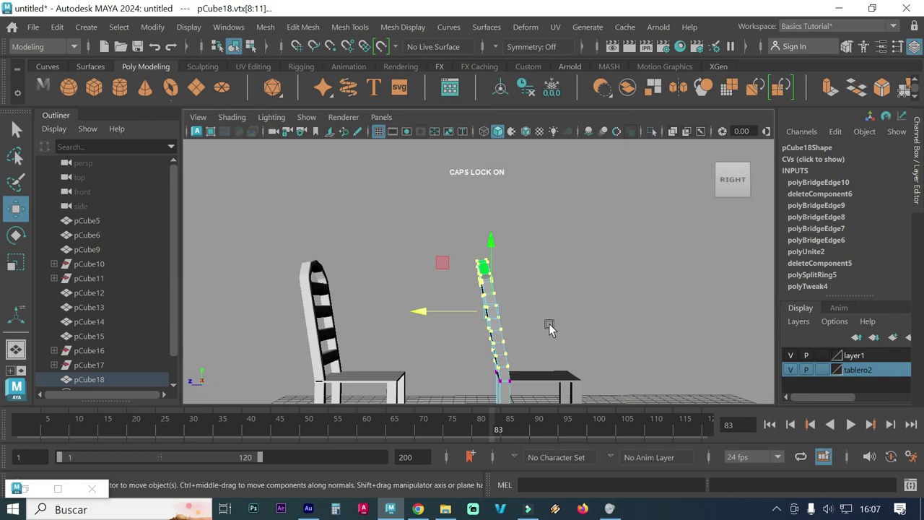
left_click(16, 130)
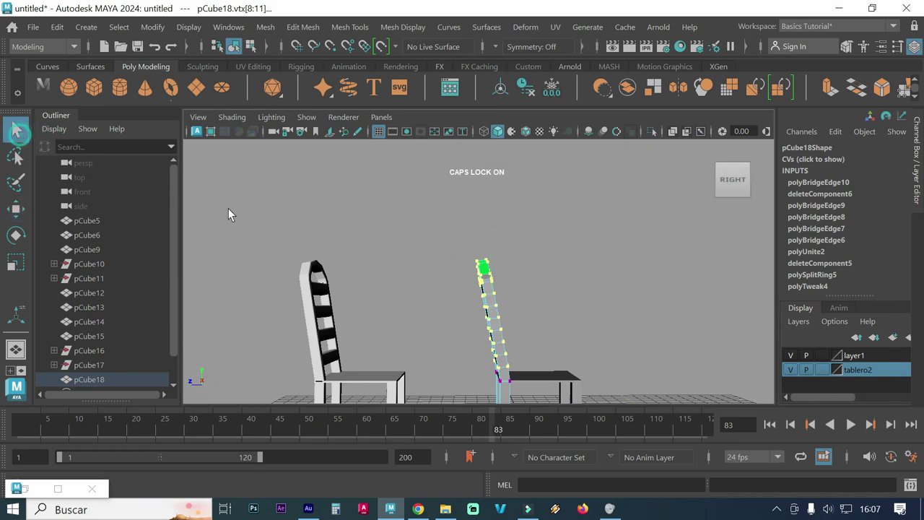
left_click(632, 345)
mouse_move(596, 331)
left_mouse_down("alt")
mouse_move(526, 330)
mouse_move(497, 366)
left_mouse_up("alt")
mouse_move(549, 311)
left_mouse_down("alt")
mouse_move(542, 304)
mouse_move(627, 263)
mouse_move(553, 275)
mouse_move(567, 274)
mouse_move(495, 306)
mouse_move(509, 299)
left_mouse_up("alt")
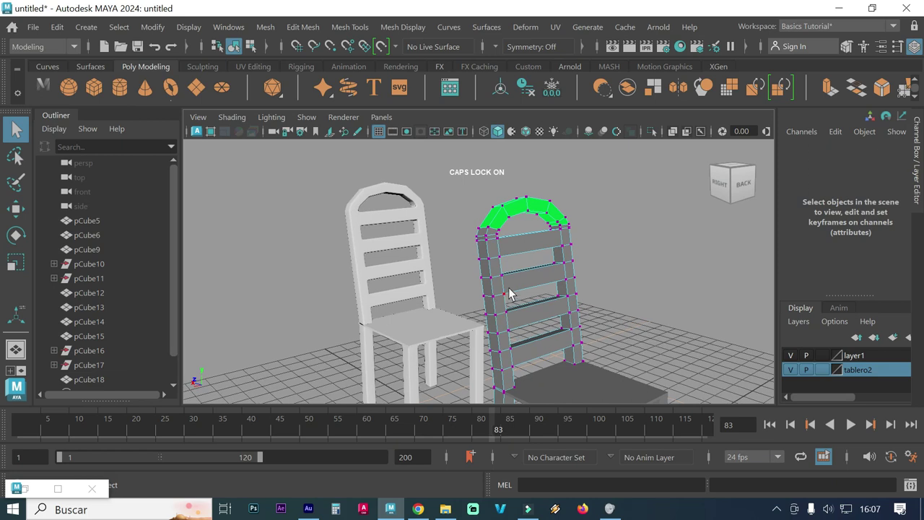
right_click_drag(509, 288, 574, 70)
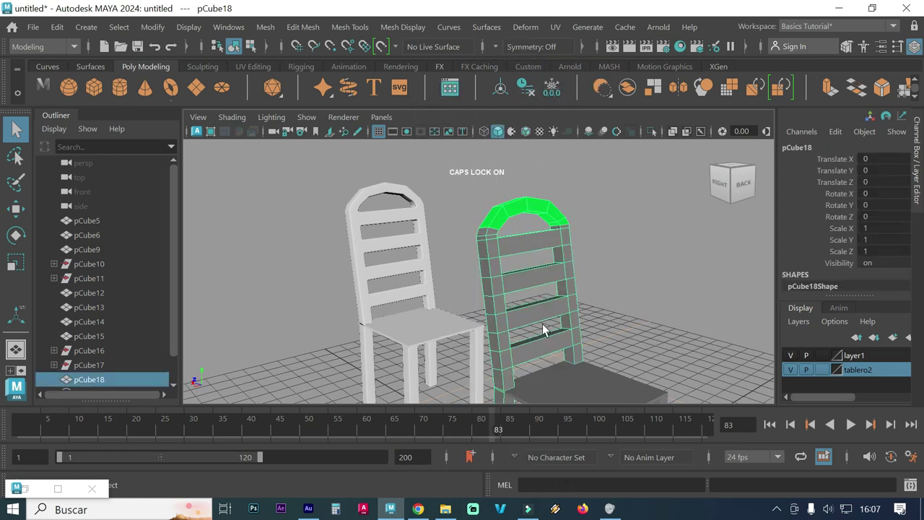
key("3")
left_click(629, 320)
mouse_move(629, 320)
left_mouse_down("alt")
mouse_move(598, 326)
mouse_move(626, 319)
left_mouse_up("alt")
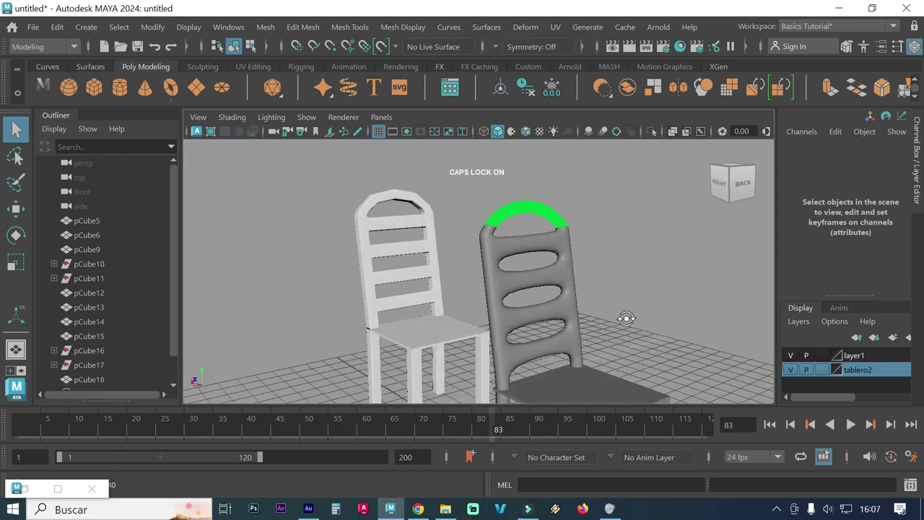
scroll(520, 317, "down", 3)
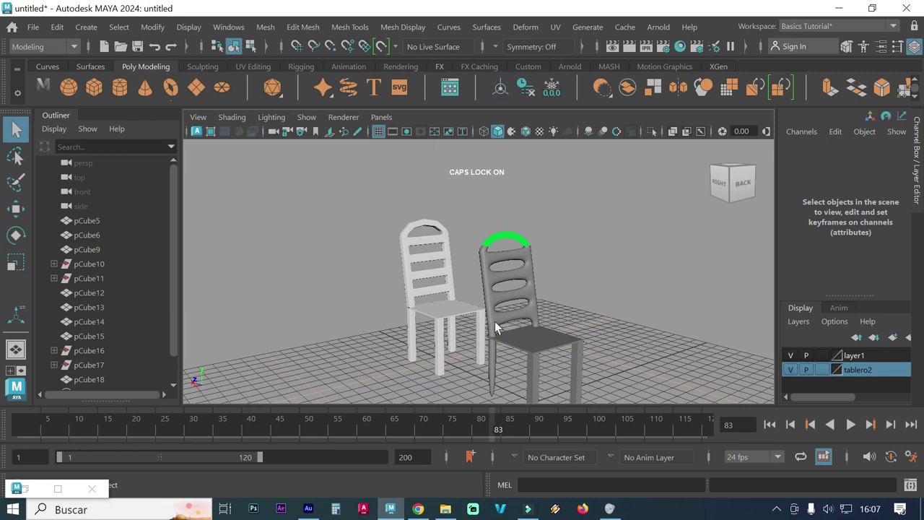
scroll(496, 322, "up", 2)
scroll(538, 314, "up", 1)
scroll(531, 327, "up", 1)
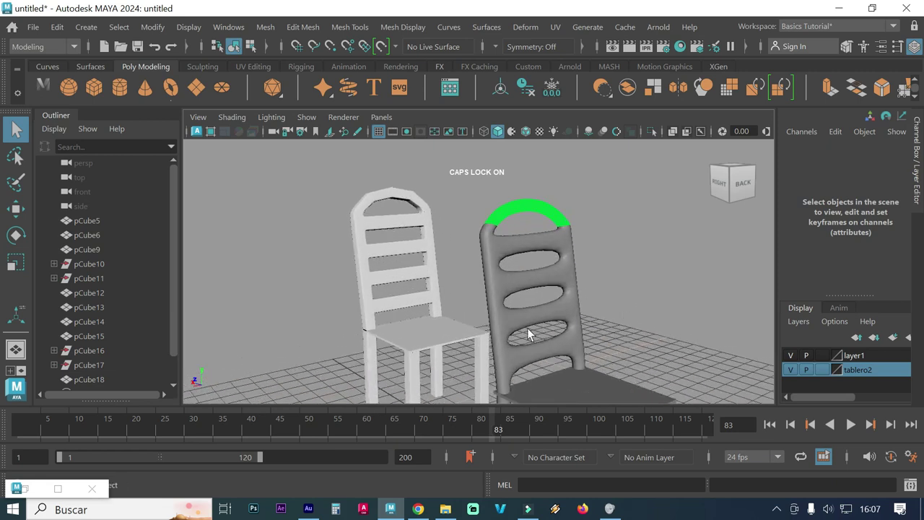
scroll(548, 307, "up", 1)
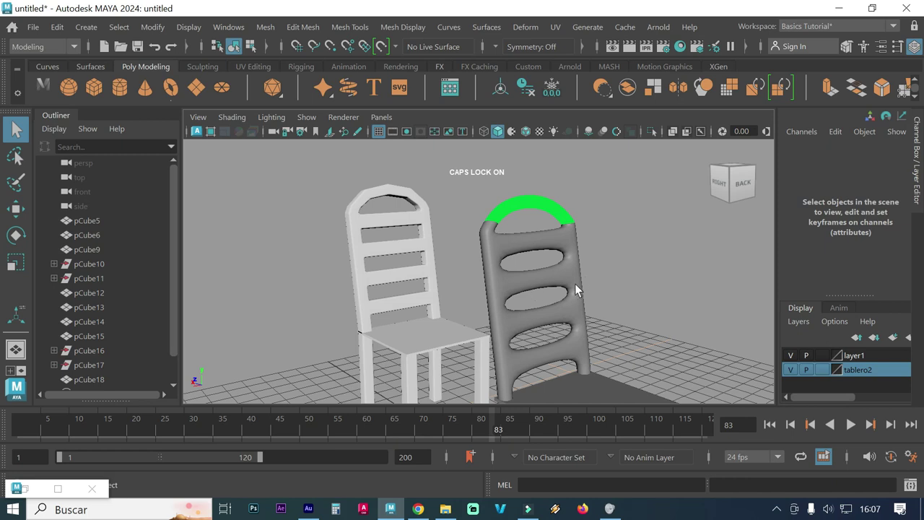
left_click(582, 281)
key("1")
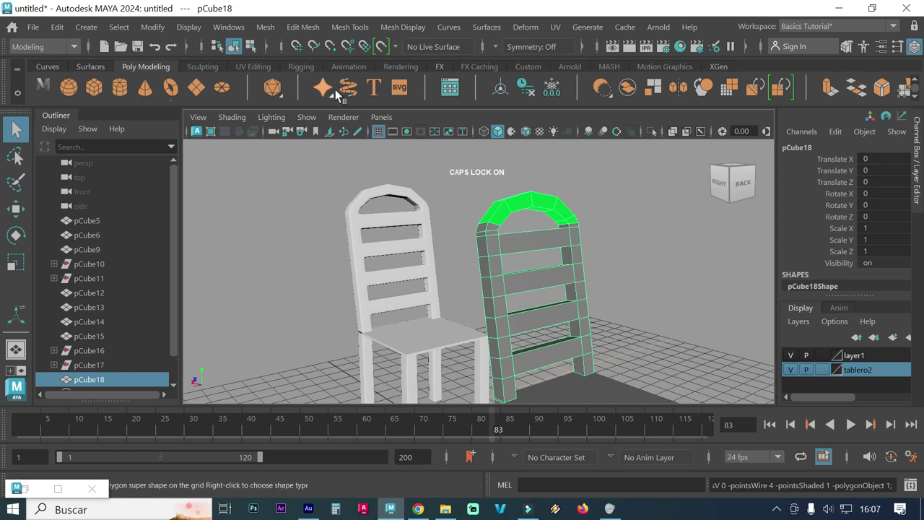
scroll(549, 249, "down", 1)
scroll(443, 258, "down", 1)
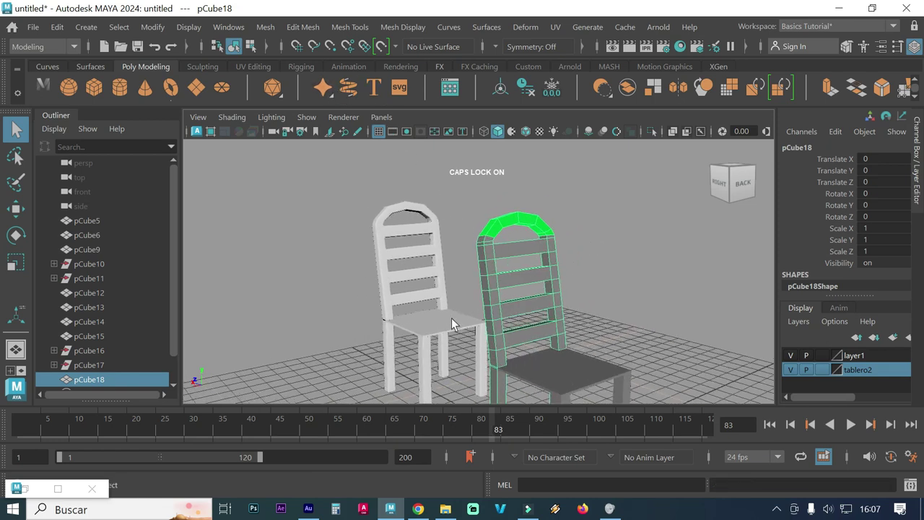
middle_click_drag(451, 318, 485, 267, "alt")
key("3")
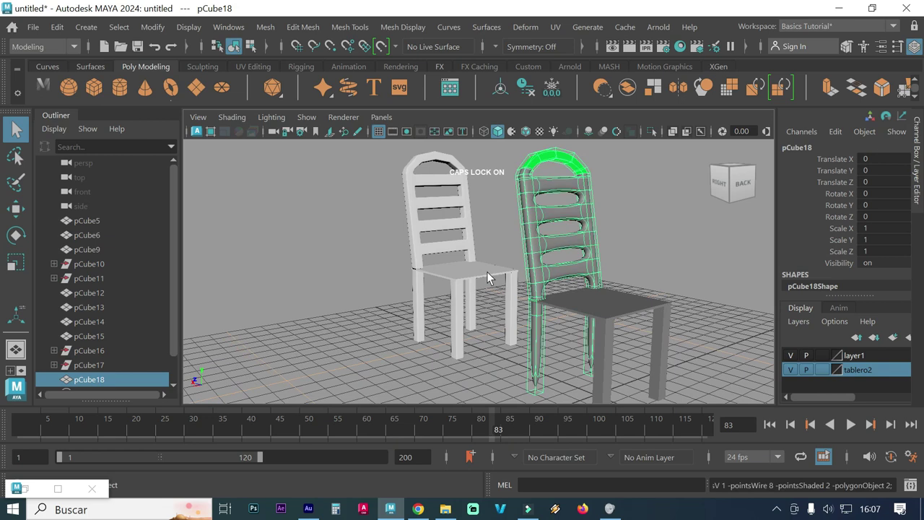
key("1")
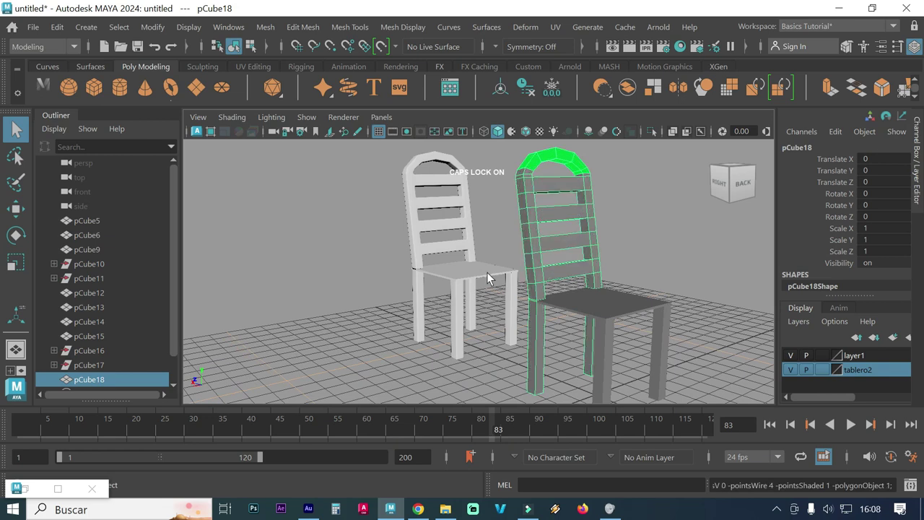
key("w")
mouse_move(559, 303)
left_mouse_down("alt")
mouse_move(583, 310)
mouse_move(528, 320)
left_mouse_up("alt")
mouse_move(528, 320)
right_mouse_down("alt")
mouse_move(582, 262)
mouse_move(528, 329)
right_mouse_up("alt")
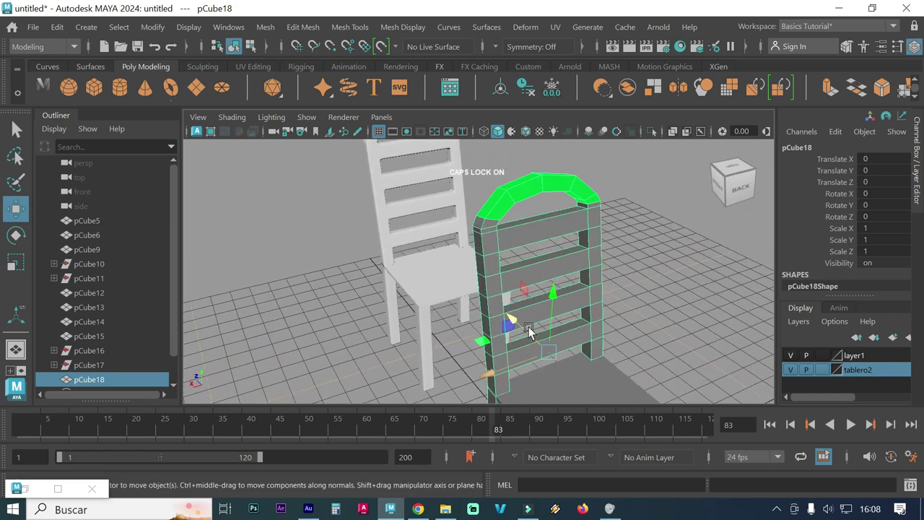
Bevel the backrest frame pCube18 and set the polyBevel4 Fraction to 2.
left_click(304, 36)
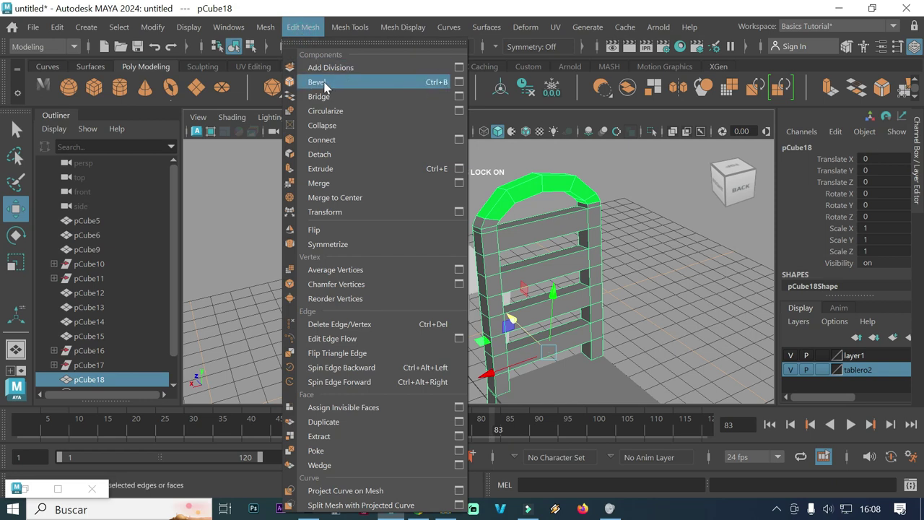
left_click(432, 82)
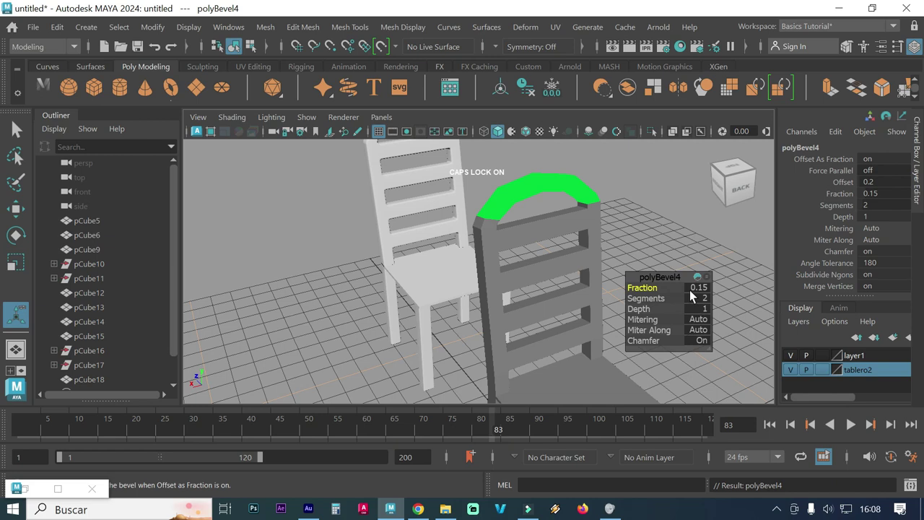
scroll(480, 249, "up", 3)
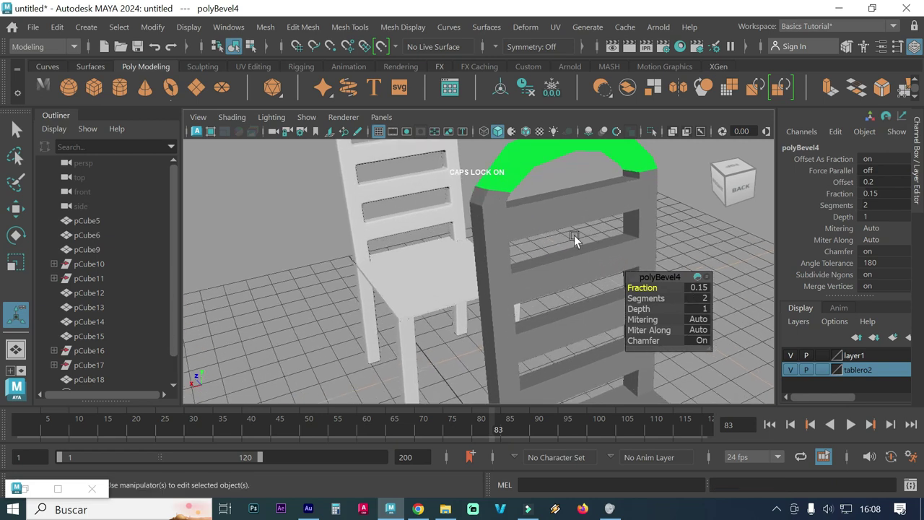
scroll(556, 220, "up", 3)
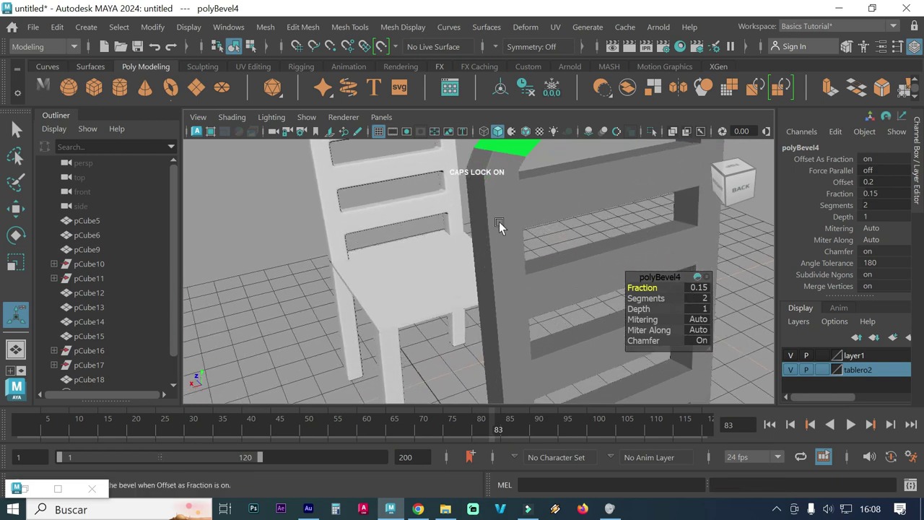
left_click(499, 222)
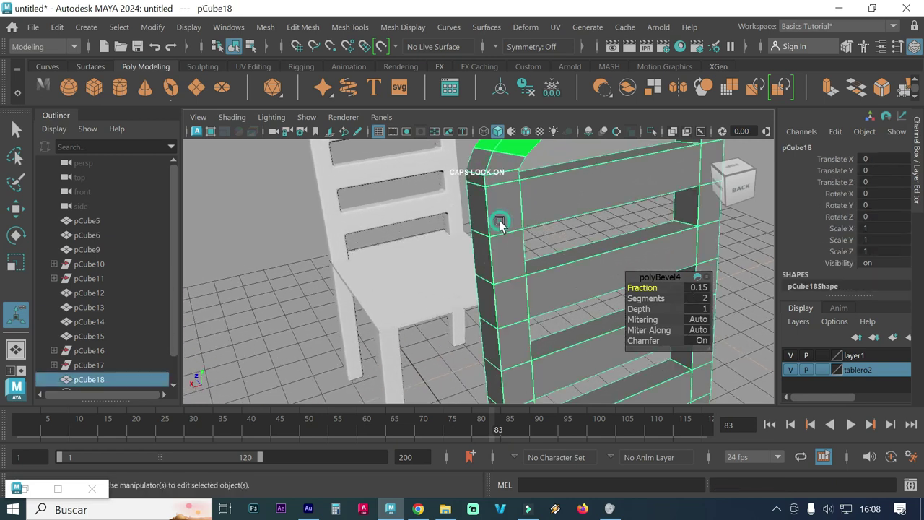
mouse_move(496, 210)
left_mouse_down("alt")
mouse_move(527, 215)
mouse_move(500, 283)
left_mouse_up("alt")
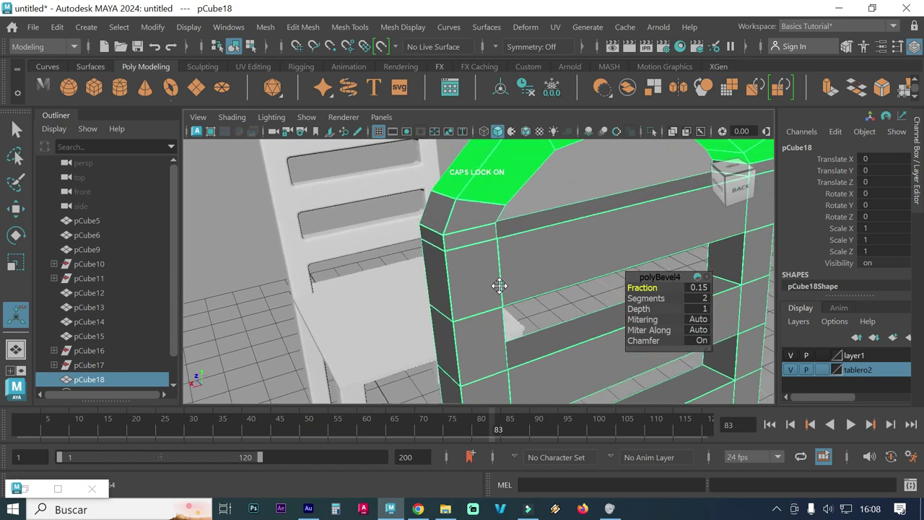
left_click(698, 288)
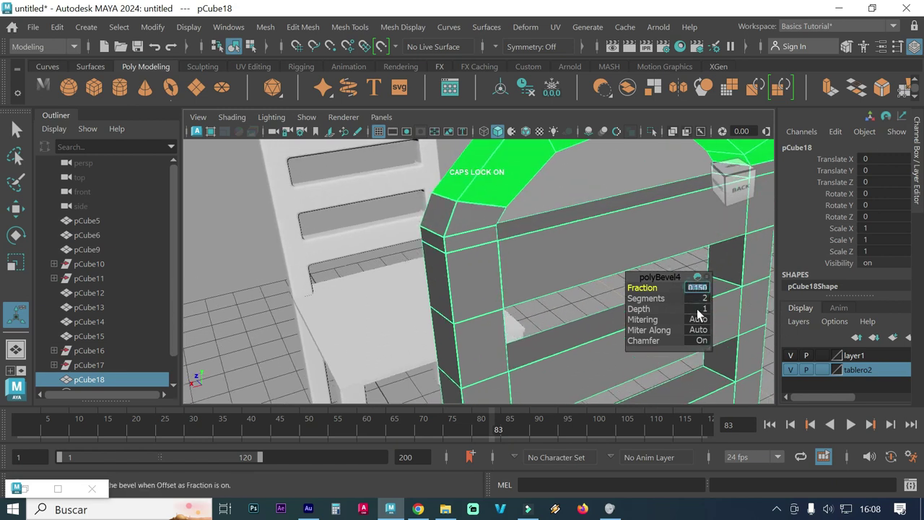
type("2")
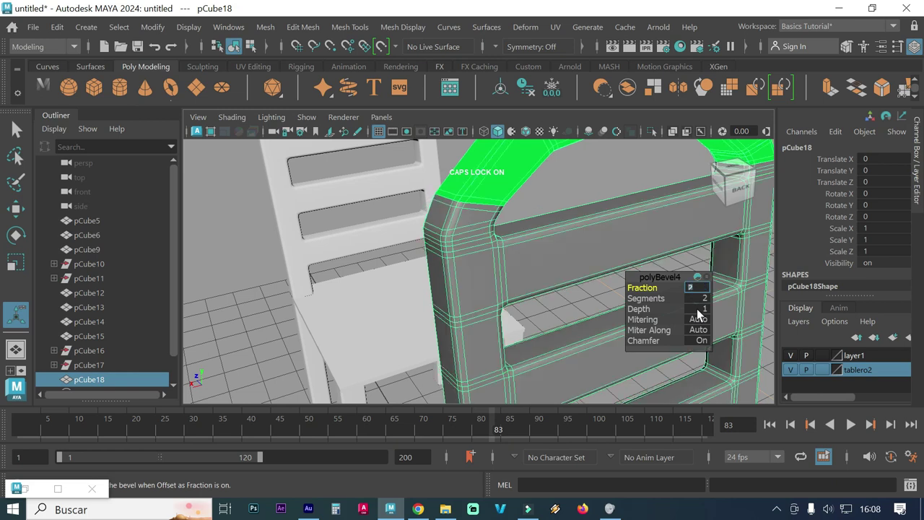
Keep the bevel at 2 segments and zoom out to review the rounded backrest.
left_click(577, 314)
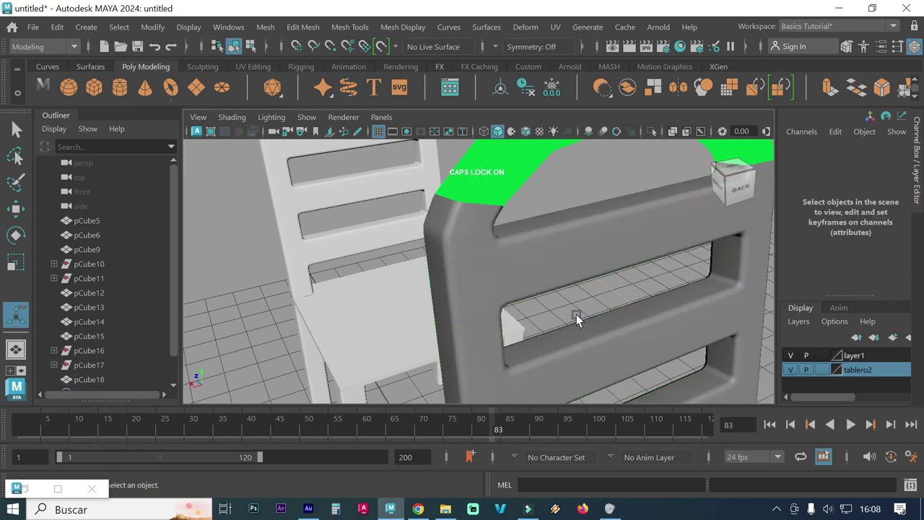
left_click(569, 270)
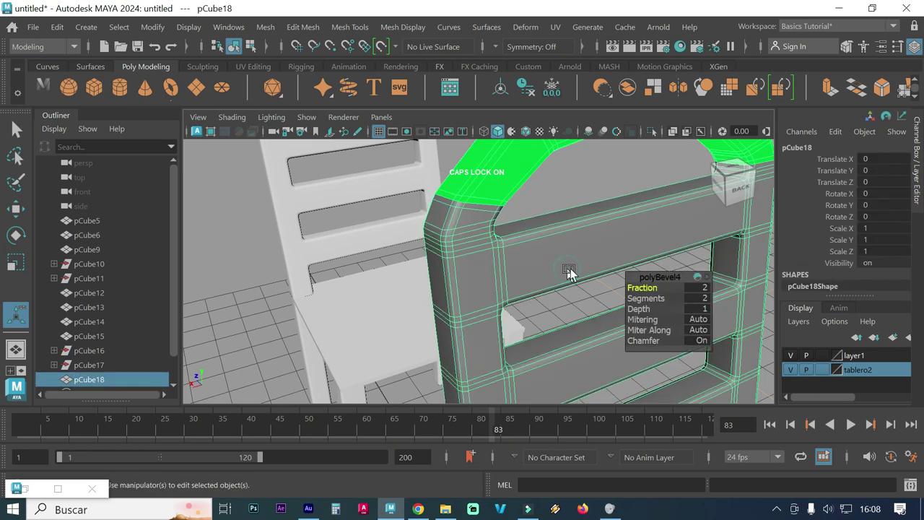
left_click(703, 298)
left_click(538, 264)
left_click(552, 308)
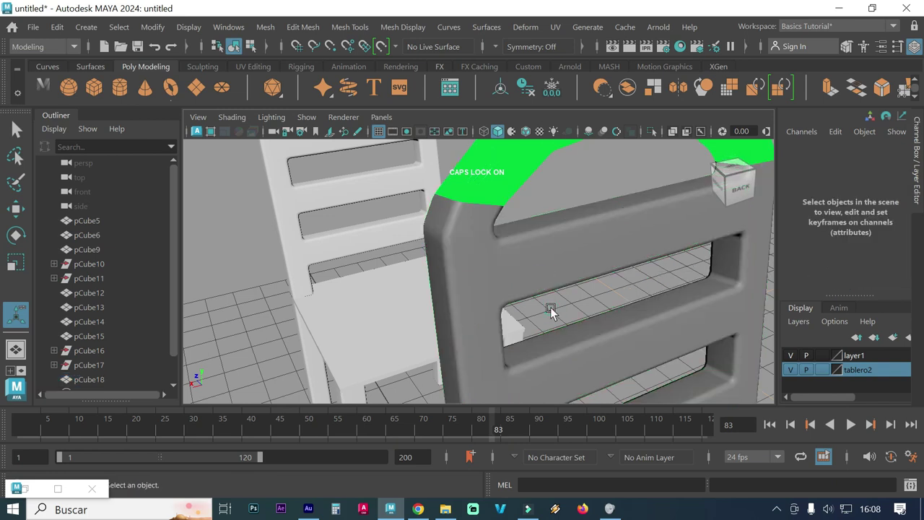
left_click(546, 282)
left_click(554, 322)
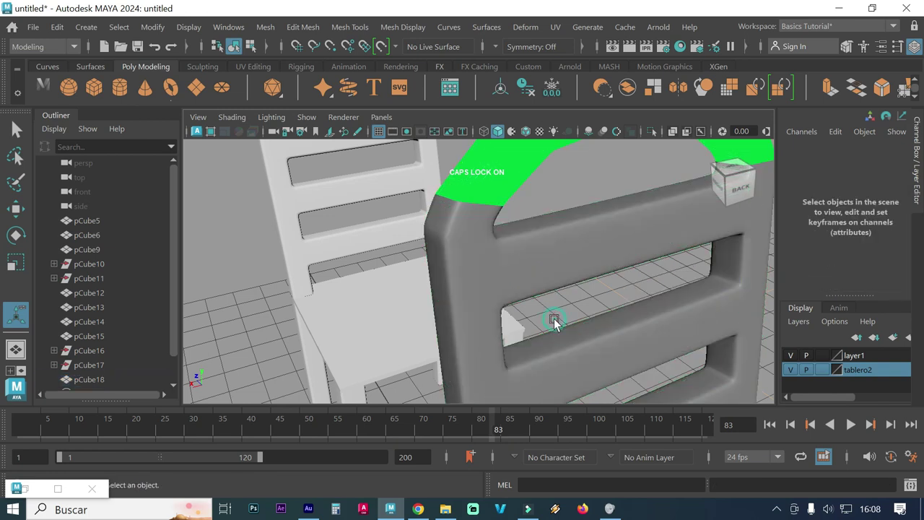
mouse_move(554, 321)
right_mouse_down("alt")
mouse_move(468, 289)
mouse_move(365, 285)
mouse_move(508, 274)
right_mouse_up("alt")
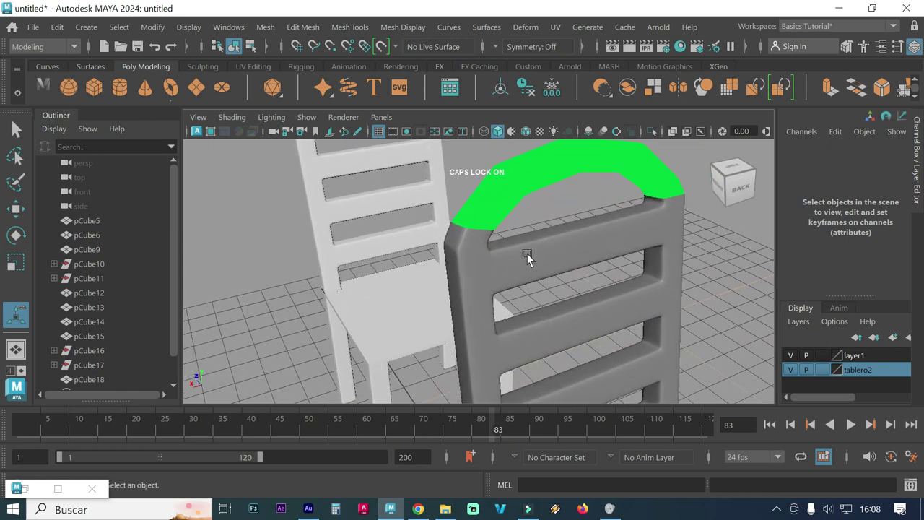
left_click(527, 253)
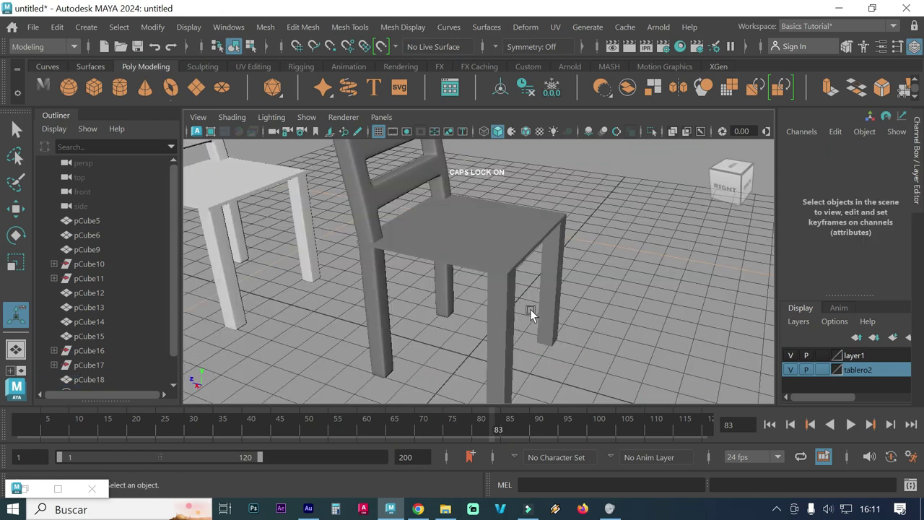
Select the front leg pCube14 and center its pivot.
left_click(505, 318)
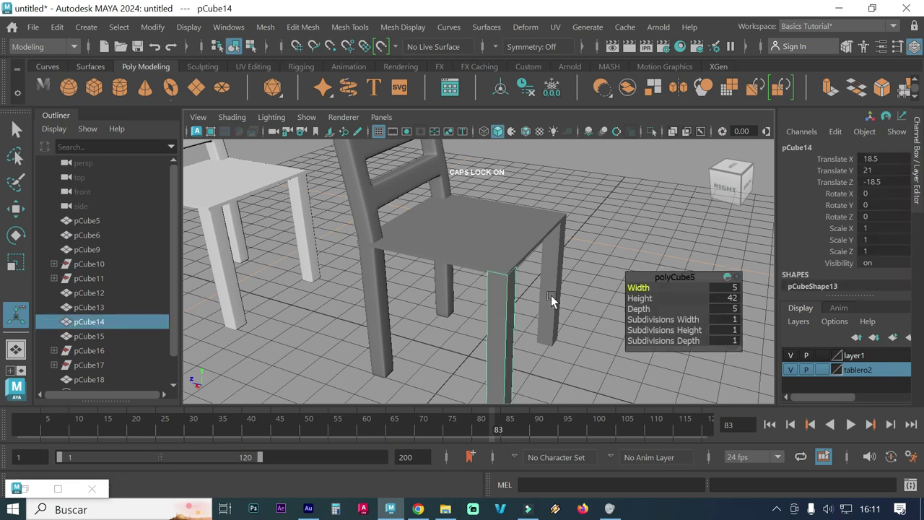
left_click(556, 292)
left_click(510, 330)
key("w")
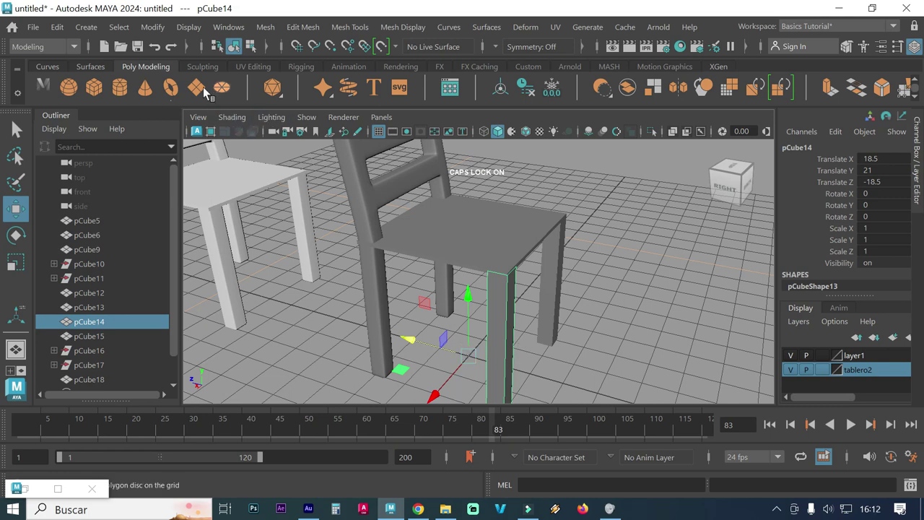
left_click(153, 27)
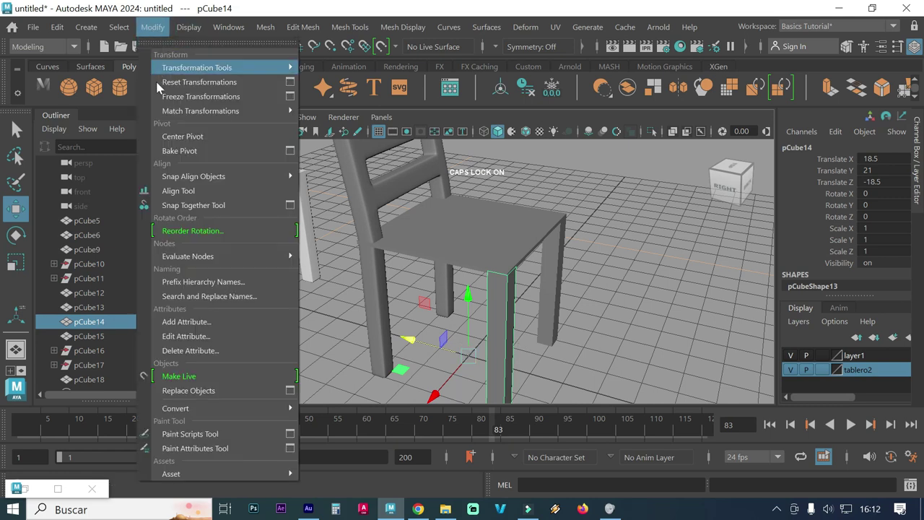
left_click(173, 140)
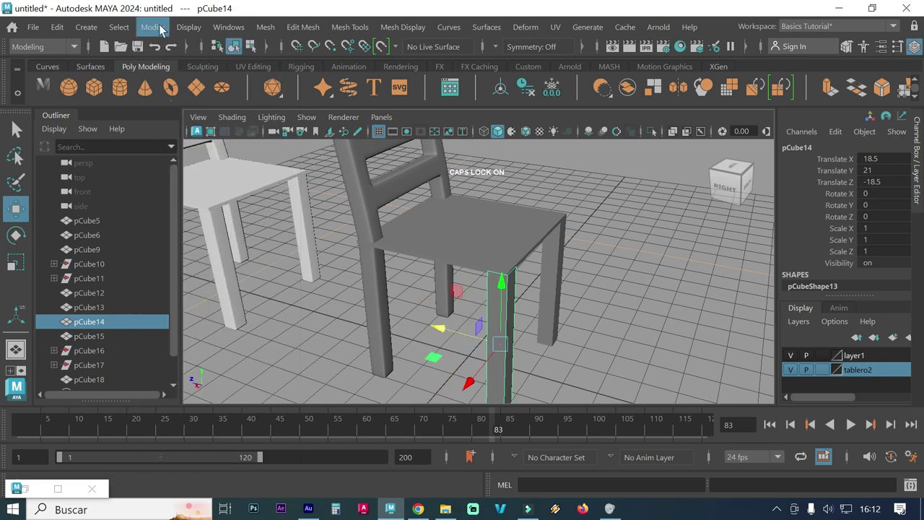
Freeze the front leg's transformations so its translate values become 0.
left_click(153, 27)
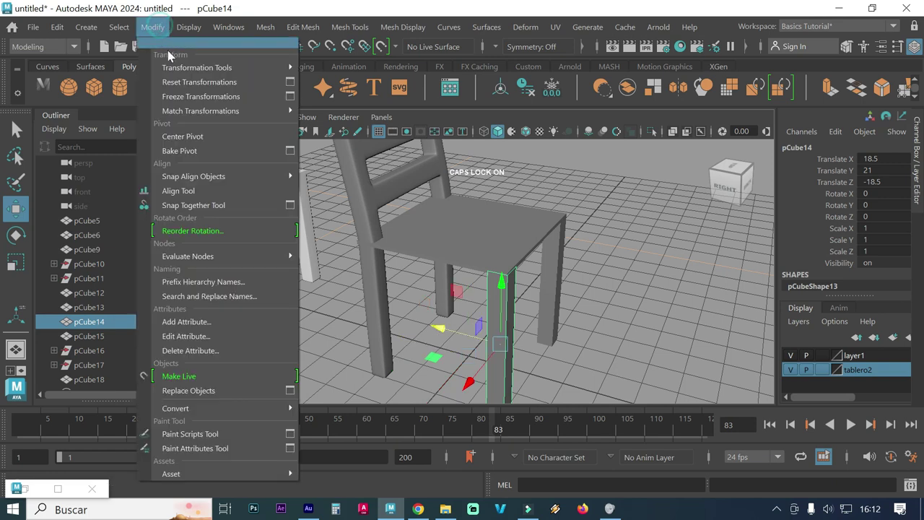
left_click(199, 97)
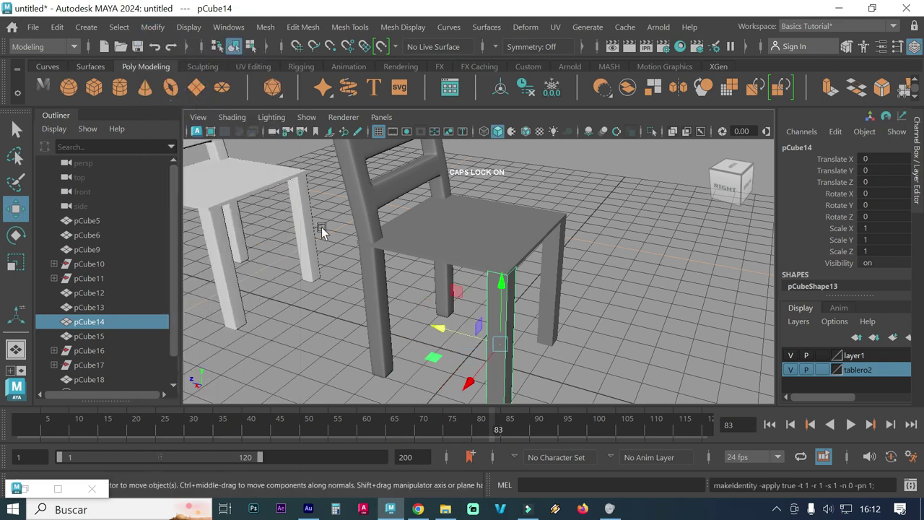
scroll(396, 319, "up", 2)
left_click_drag(397, 320, 422, 289, "alt")
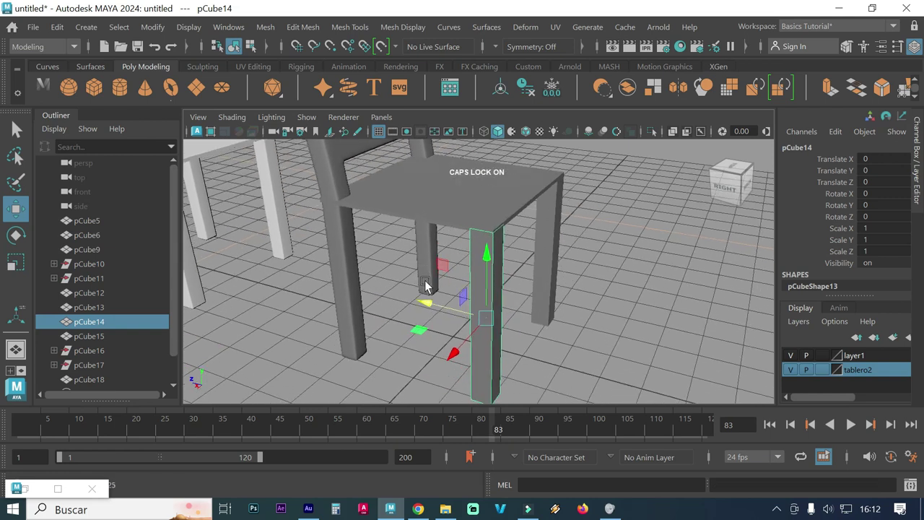
Bevel the front leg pCube14 at a 0.2 fraction and compare it with the left leg.
left_click(303, 27)
left_click(311, 78)
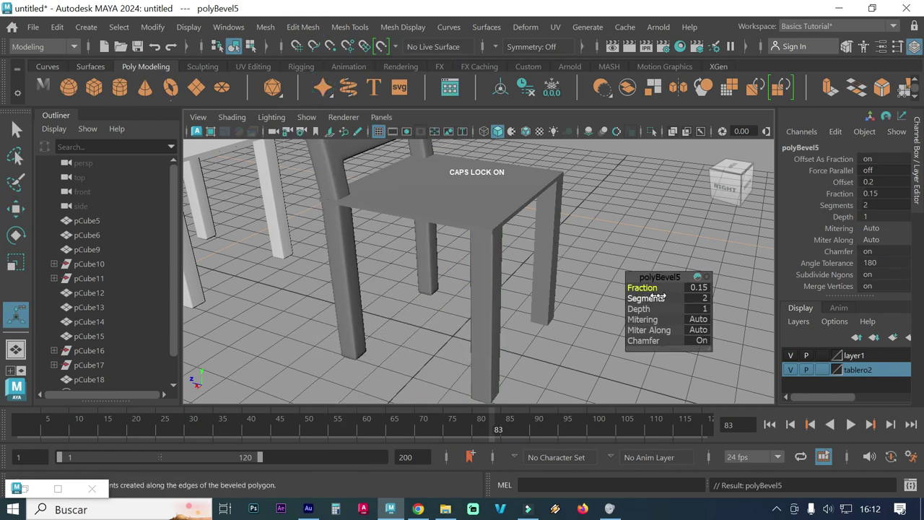
left_click(698, 287)
type("0.2")
key("Return")
mouse_move(576, 306)
left_mouse_down("alt")
mouse_move(489, 285)
mouse_move(427, 289)
left_mouse_up("alt")
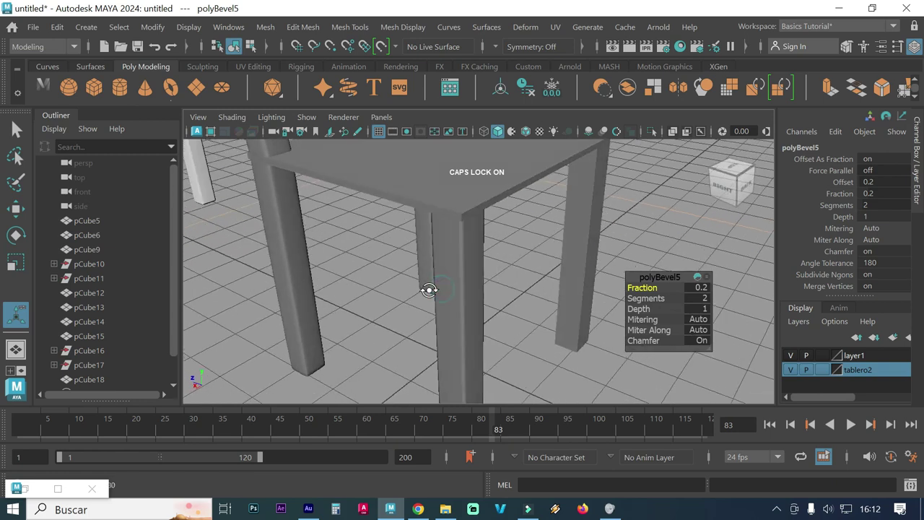
left_click(300, 272)
left_click(402, 319)
left_click(452, 322)
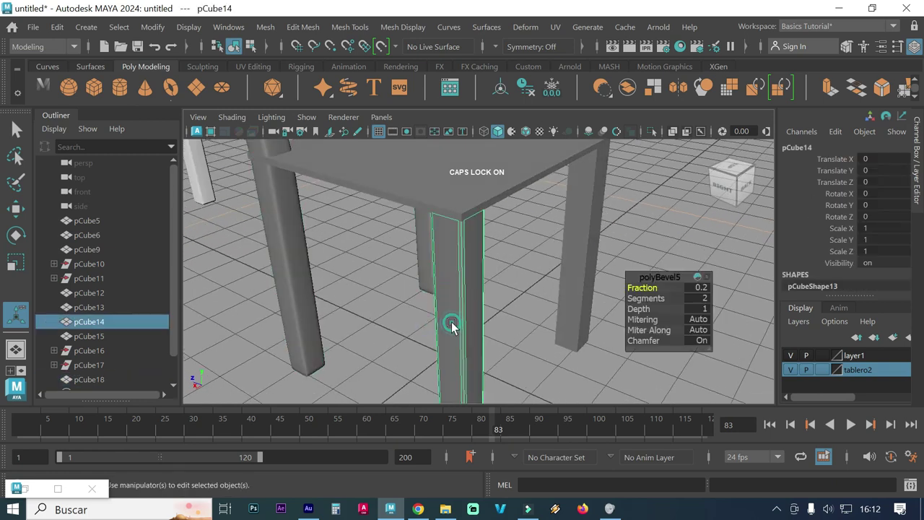
Try a 0.04 bevel fraction on the front leg, then settle on 0.3.
left_click(699, 288)
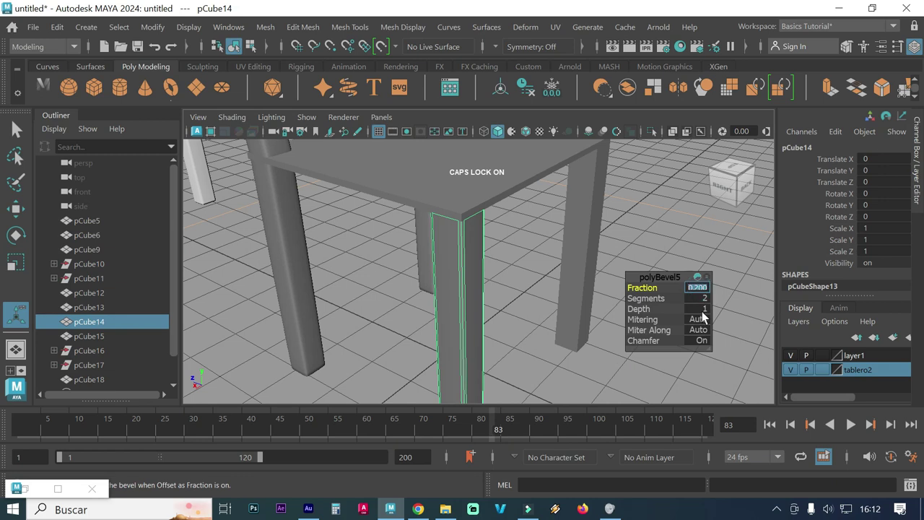
type(".04")
key("Return")
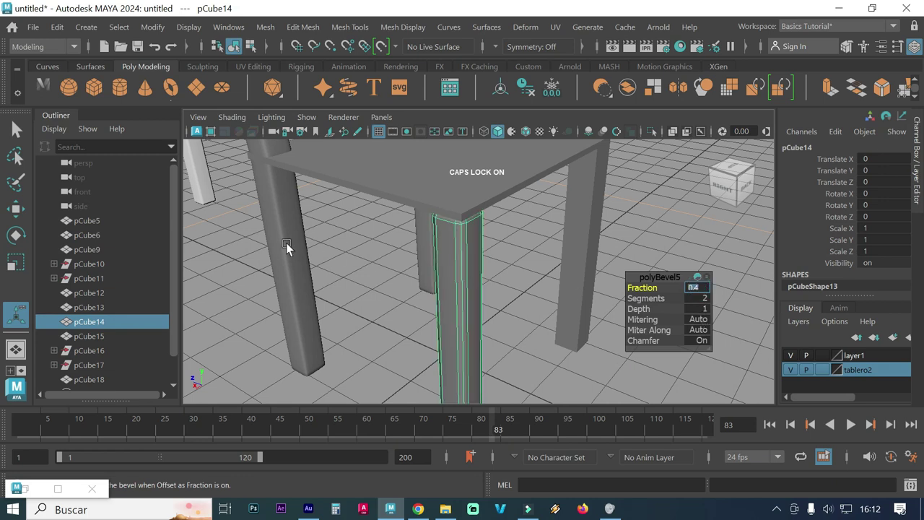
left_click(275, 257)
left_click(446, 314)
left_click(697, 287)
type("3")
key("Return")
Compare the front leg's 0.3 bevel against the left leg and select the next leg.
left_click(322, 260)
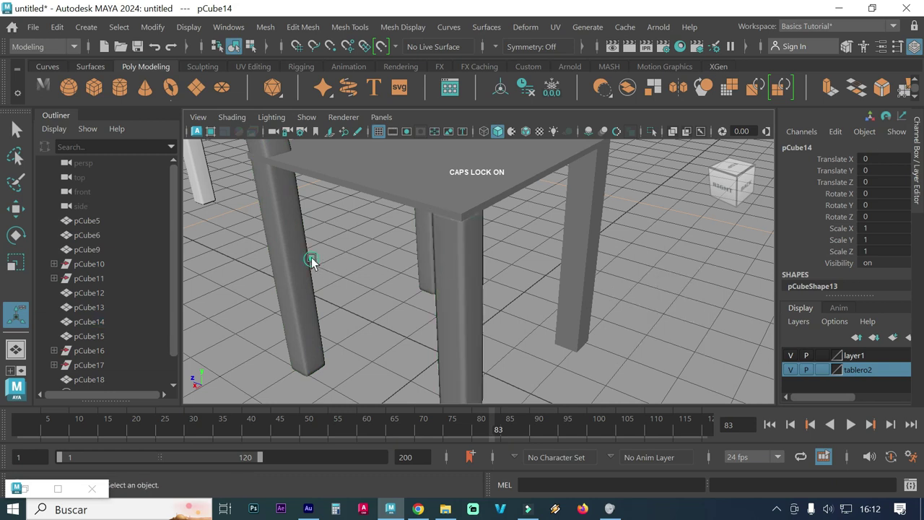
left_click(300, 264)
left_click(471, 335)
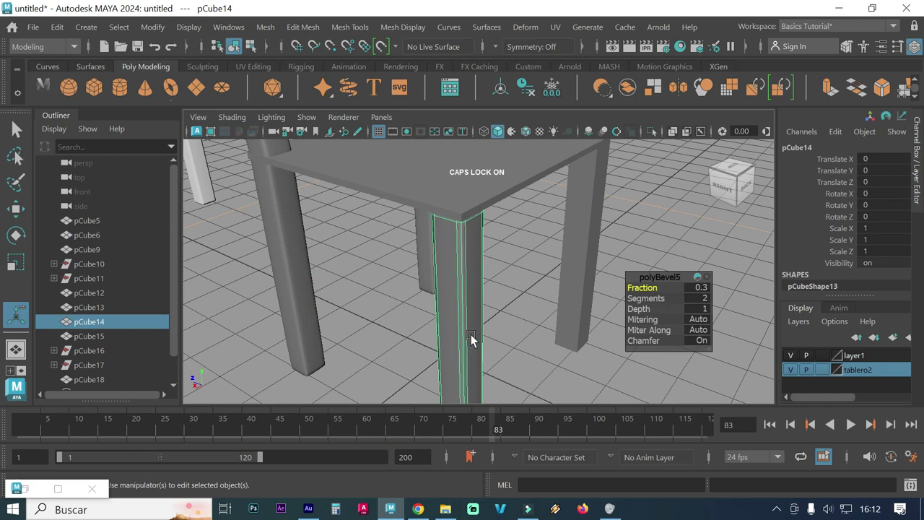
left_click(700, 288)
type("0.4")
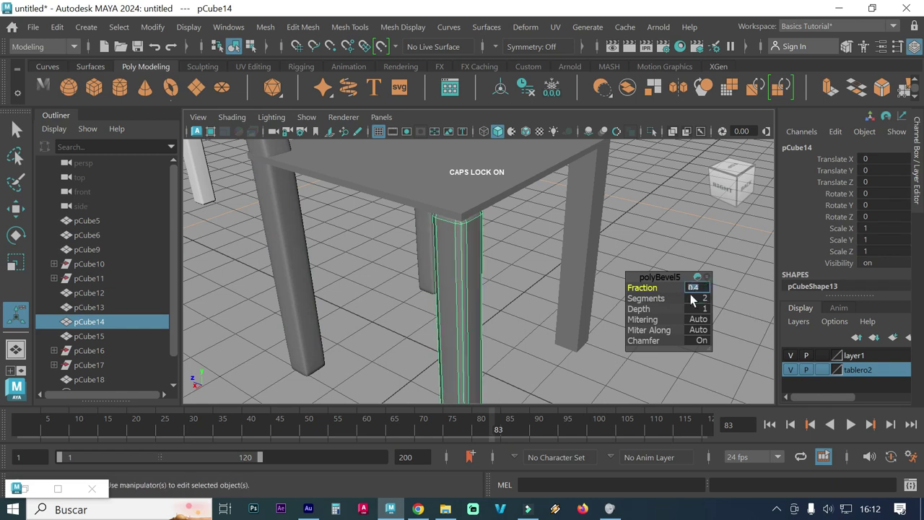
left_click(547, 272)
left_click(566, 272)
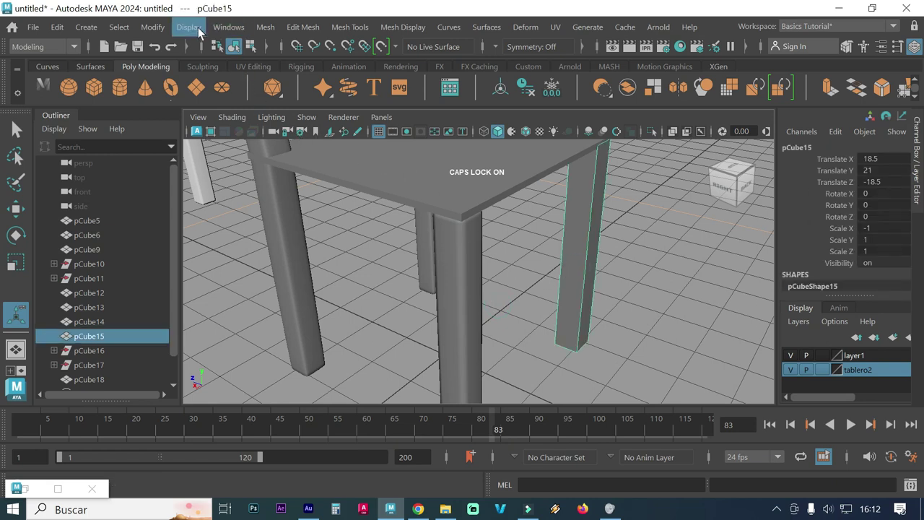
Freeze the transformations of leg pCube15.
left_click(152, 26)
mouse_move(196, 67)
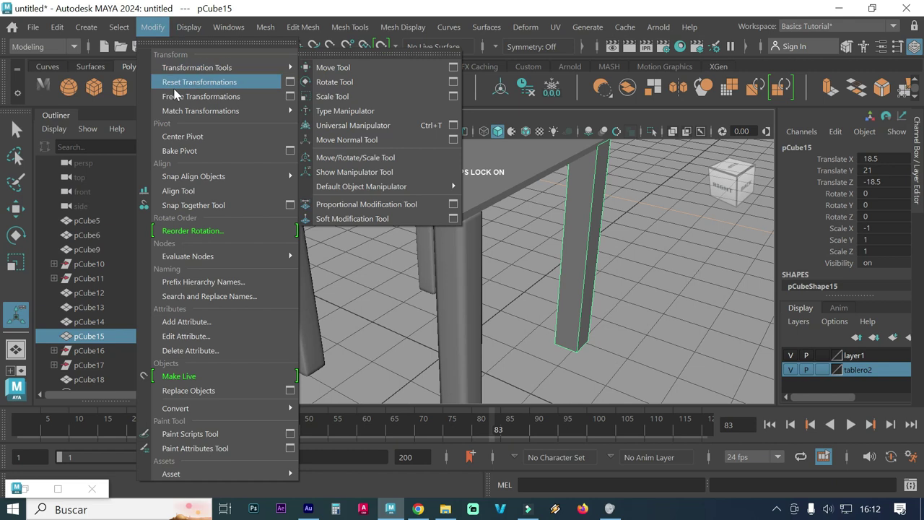
left_click(185, 136)
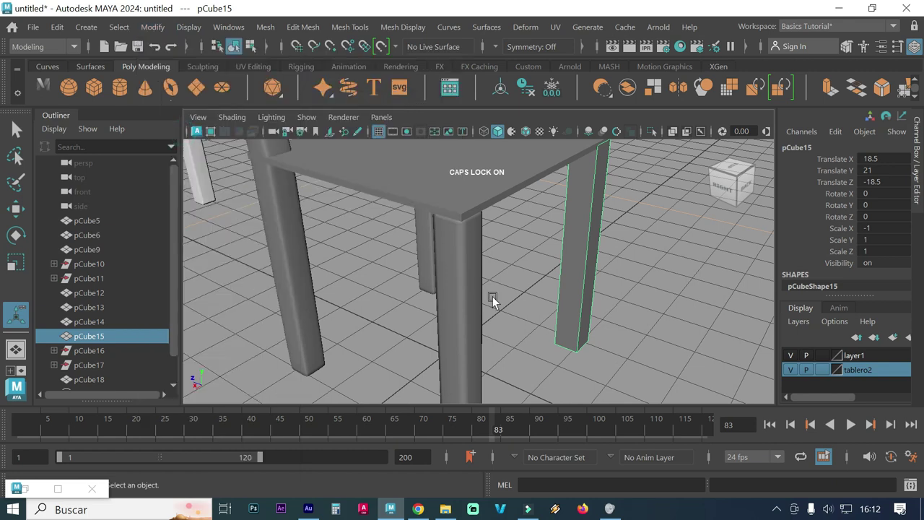
key("w")
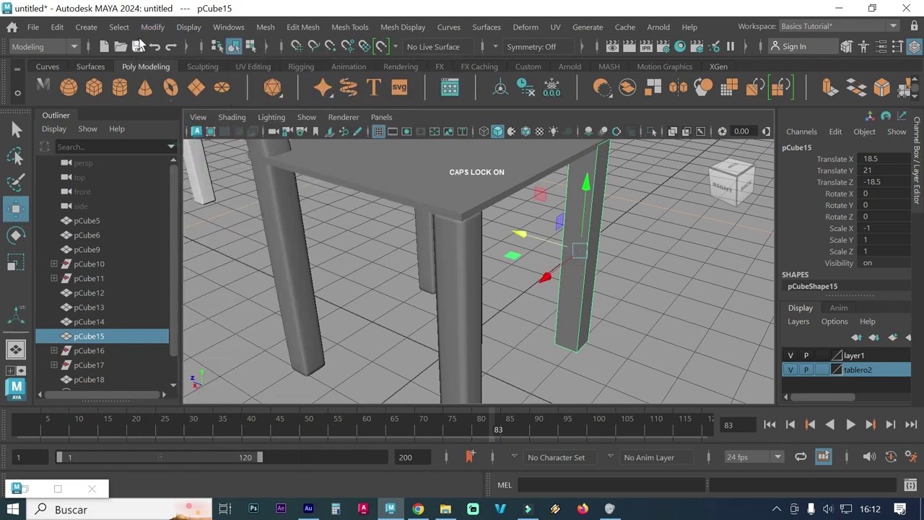
left_click(153, 27)
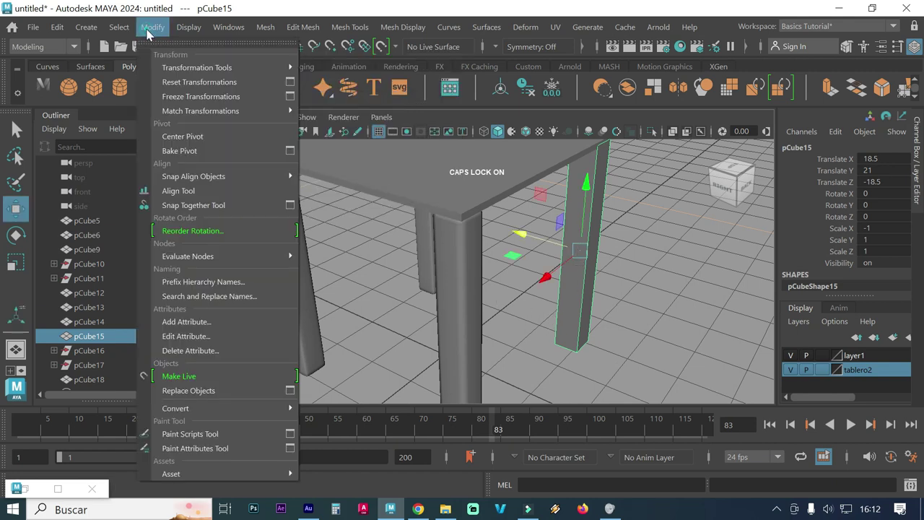
left_click(204, 98)
mouse_move(567, 296)
left_mouse_down("alt")
mouse_move(504, 315)
mouse_move(508, 251)
left_mouse_up("alt")
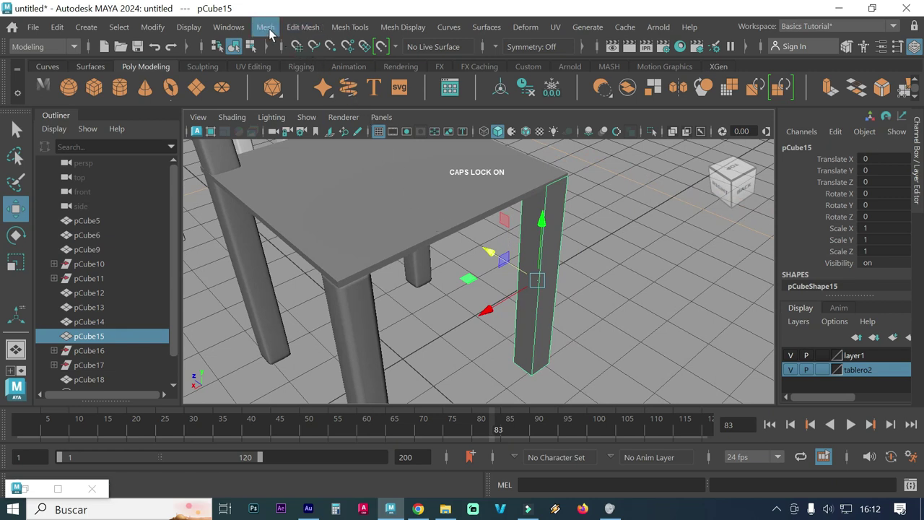
Bevel pCube15 with a 0.4 fraction and orbit beneath the chairs to inspect the legs.
left_click(267, 29)
mouse_move(302, 27)
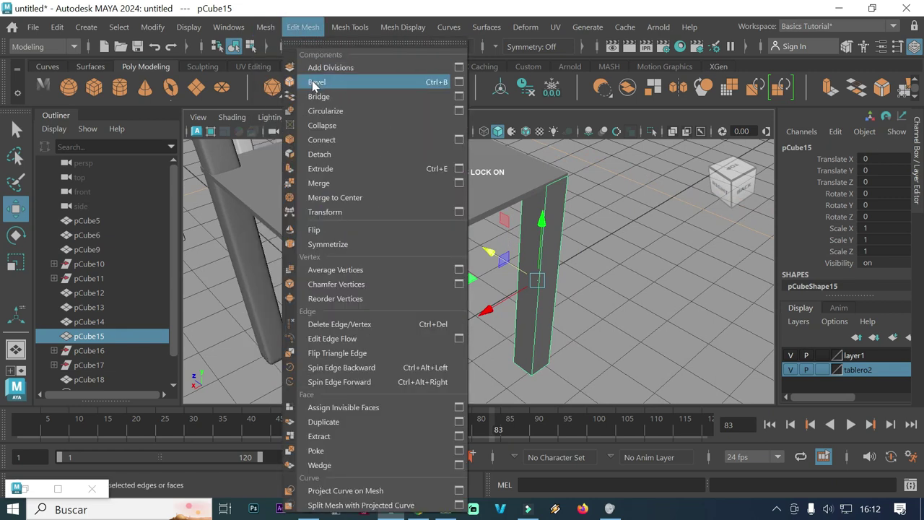
left_click(315, 82)
left_click(697, 288)
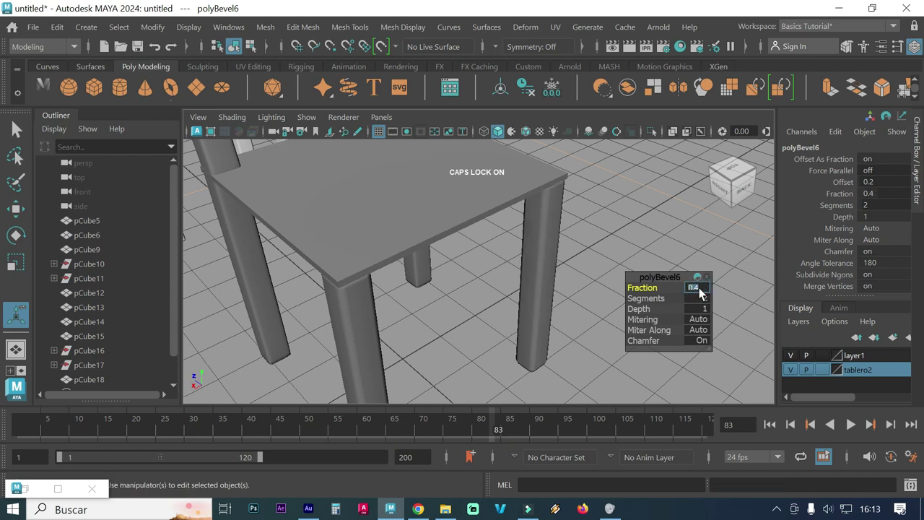
key("Return")
mouse_move(576, 307)
left_mouse_down("alt")
mouse_move(536, 278)
mouse_move(505, 271)
left_mouse_up("alt")
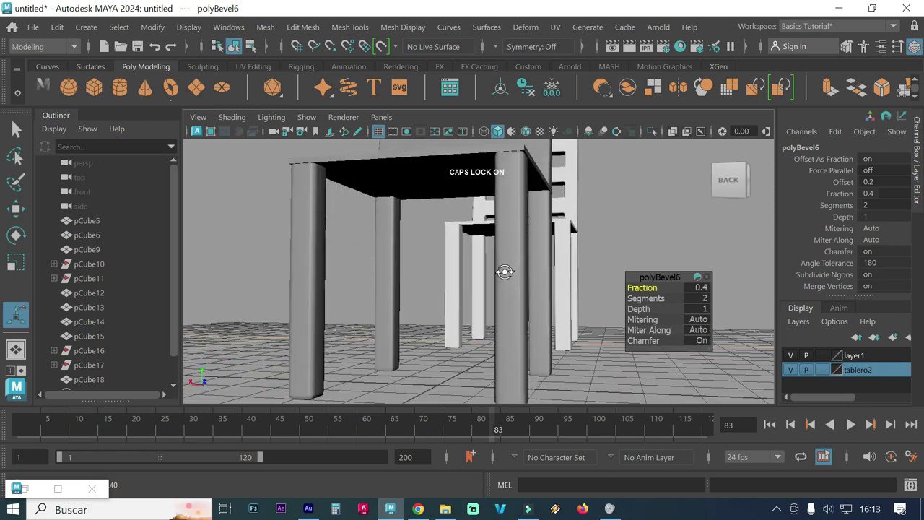
mouse_move(505, 272)
left_mouse_down("alt")
mouse_move(485, 280)
mouse_move(485, 239)
mouse_move(555, 217)
mouse_move(492, 253)
left_mouse_up("alt")
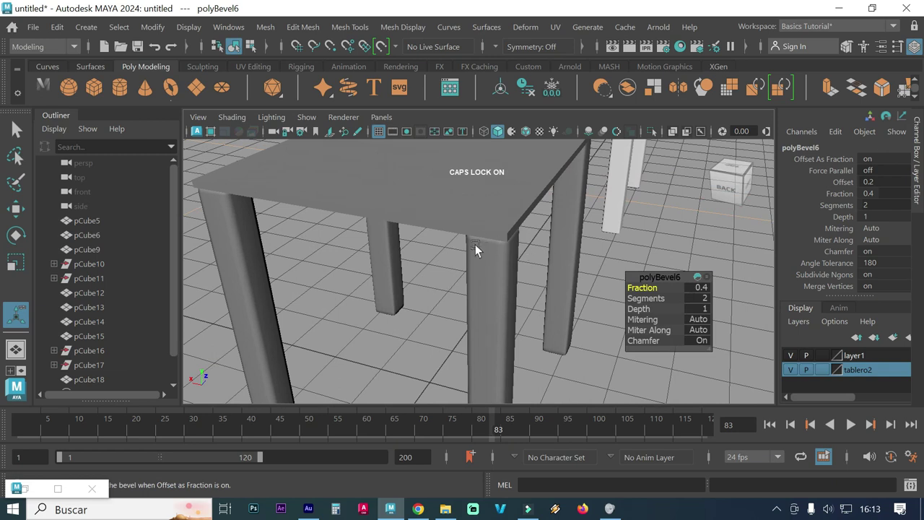
mouse_move(540, 352)
left_mouse_down()
mouse_move(558, 371)
mouse_move(502, 336)
mouse_move(525, 335)
mouse_move(452, 233)
mouse_move(394, 250)
mouse_move(429, 221)
left_mouse_up()
Select chair parts pCube15, pCube18 and seat pCube13, and turn the view more frontal.
left_click(264, 256)
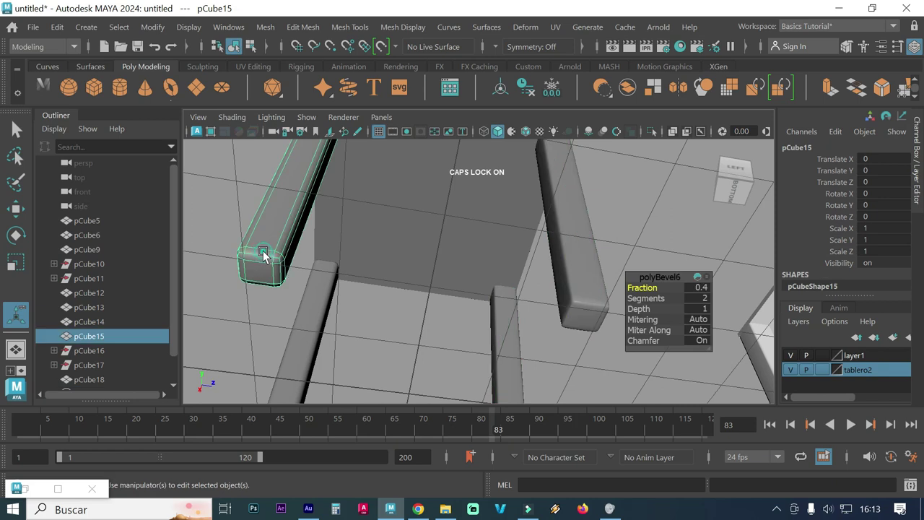
left_click(586, 302)
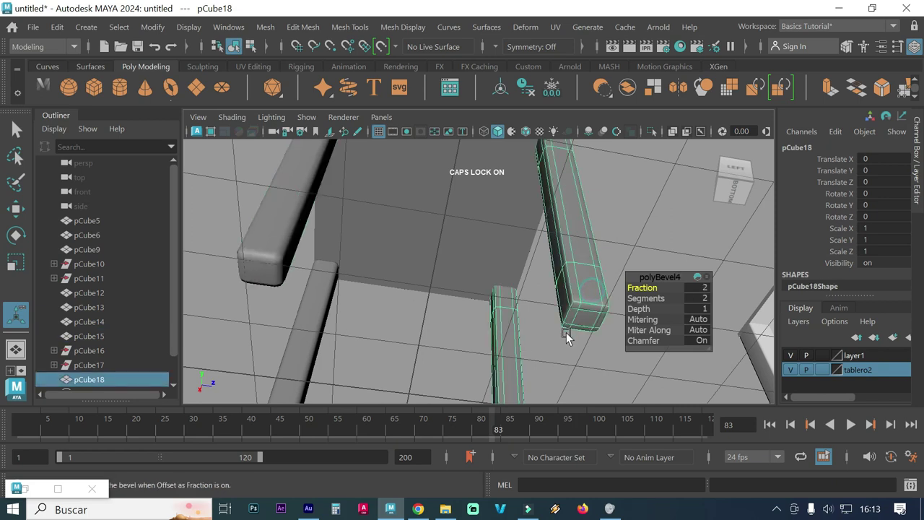
left_click(300, 244)
left_click(346, 270)
mouse_move(352, 303)
left_mouse_down("alt")
mouse_move(397, 312)
mouse_move(443, 375)
mouse_move(505, 351)
mouse_move(384, 314)
mouse_move(433, 314)
mouse_move(496, 287)
mouse_move(410, 251)
mouse_move(450, 245)
mouse_move(405, 238)
mouse_move(402, 287)
left_mouse_up("alt")
left_click_drag(501, 304, 489, 306, "alt")
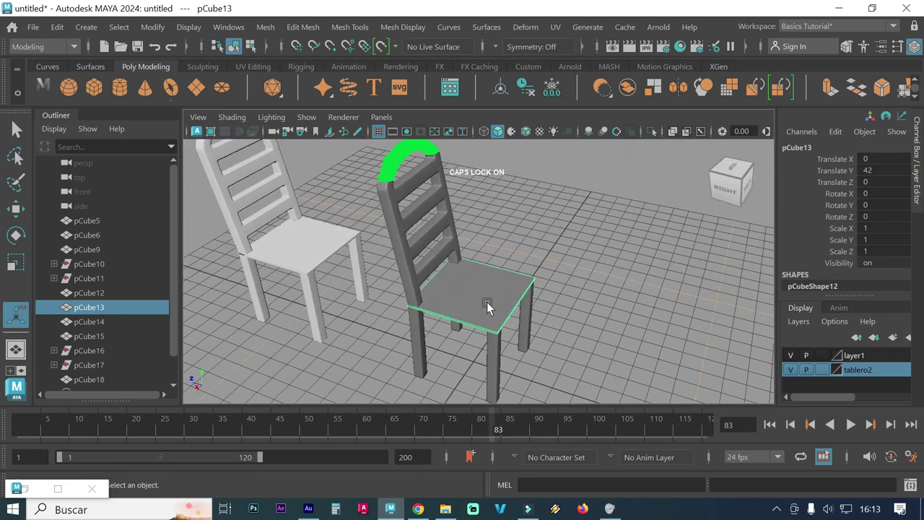
Repeat the bevel on the selected chair parts and assign them a new Lambert material.
key("ctrl+b")
right_click(403, 238)
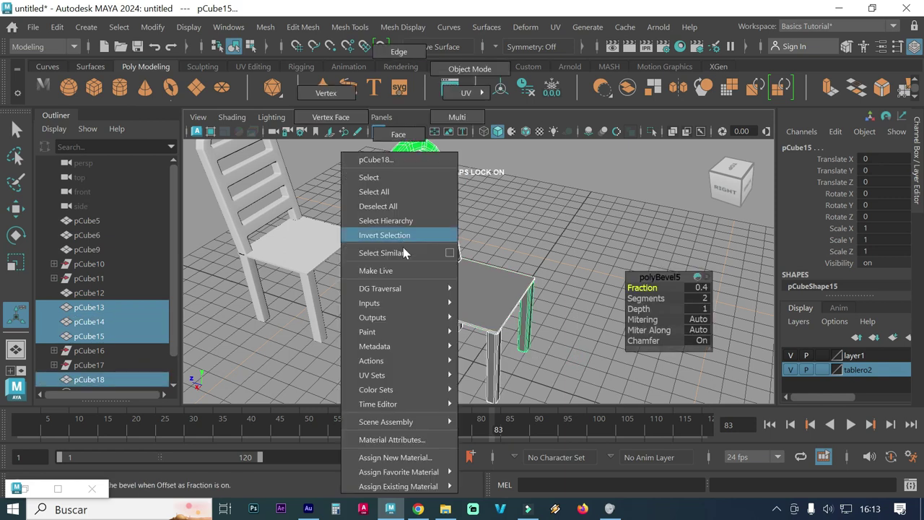
left_click(396, 457)
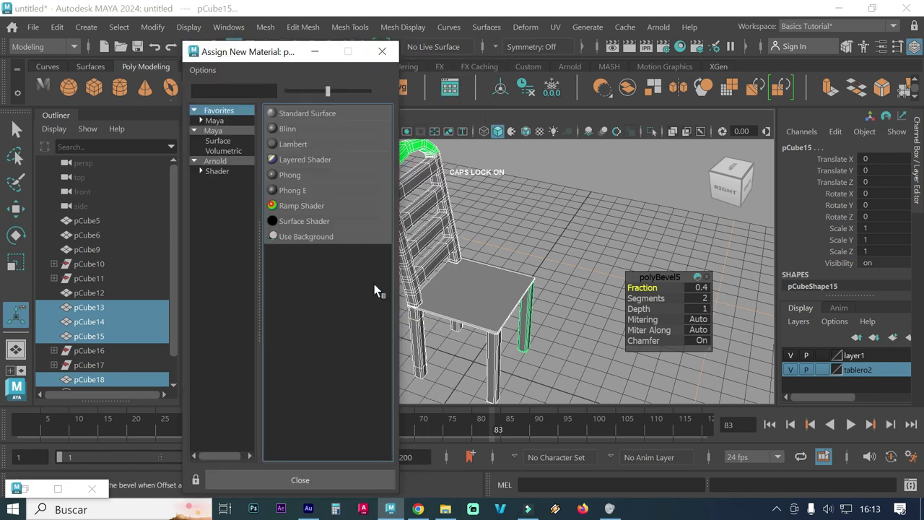
left_click(292, 144)
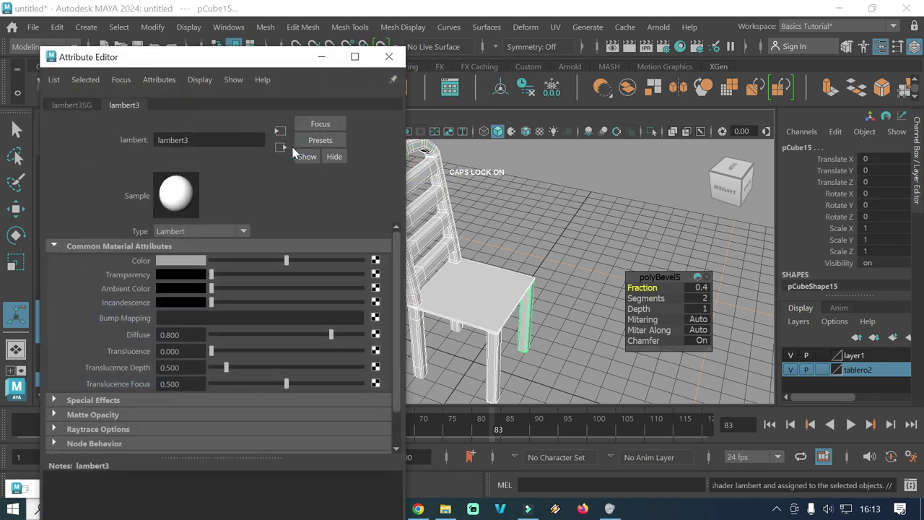
left_click(388, 56)
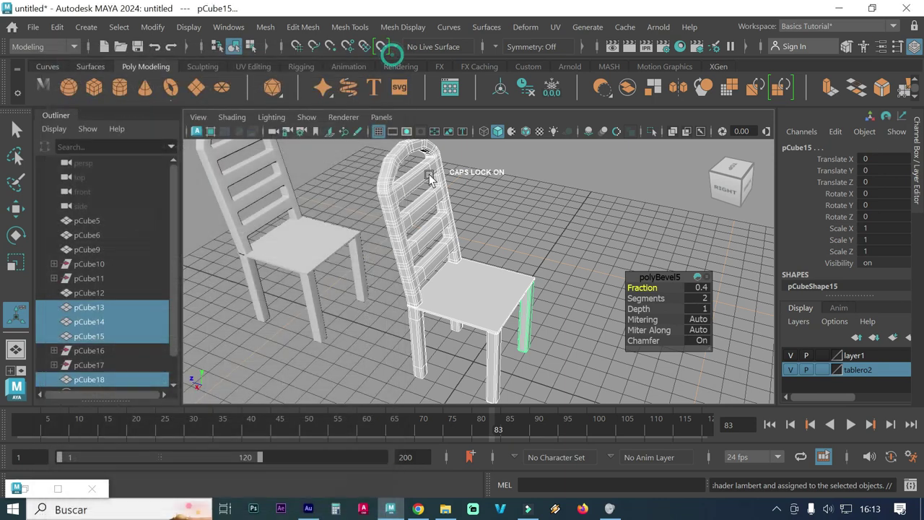
Clear the selection and orbit around both chairs to compare them.
left_click(488, 226)
mouse_move(482, 248)
left_mouse_down("alt")
mouse_move(553, 304)
mouse_move(431, 281)
mouse_move(485, 257)
left_mouse_up("alt")
mouse_move(485, 257)
right_mouse_down("alt")
mouse_move(488, 274)
mouse_move(520, 275)
mouse_move(404, 272)
right_mouse_up("alt")
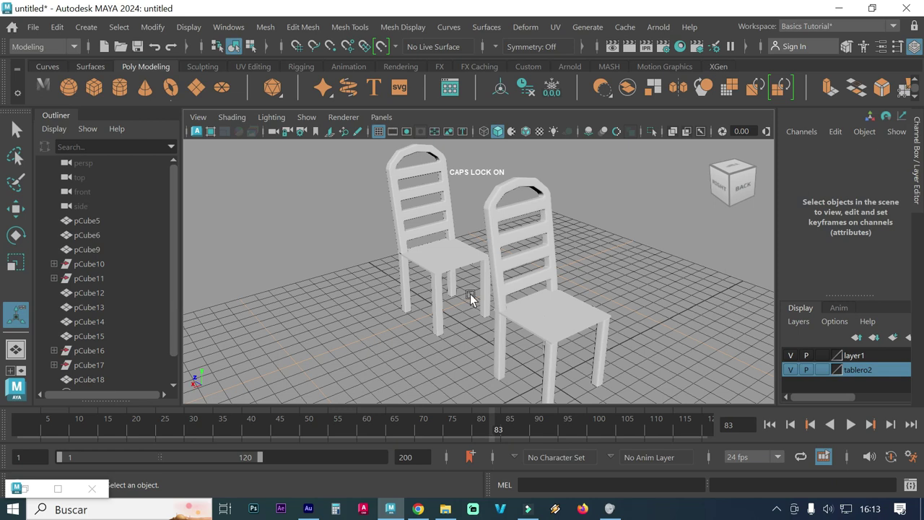
mouse_move(440, 309)
left_mouse_down("alt")
mouse_move(481, 309)
mouse_move(460, 301)
mouse_move(466, 285)
mouse_move(450, 289)
left_mouse_up("alt")
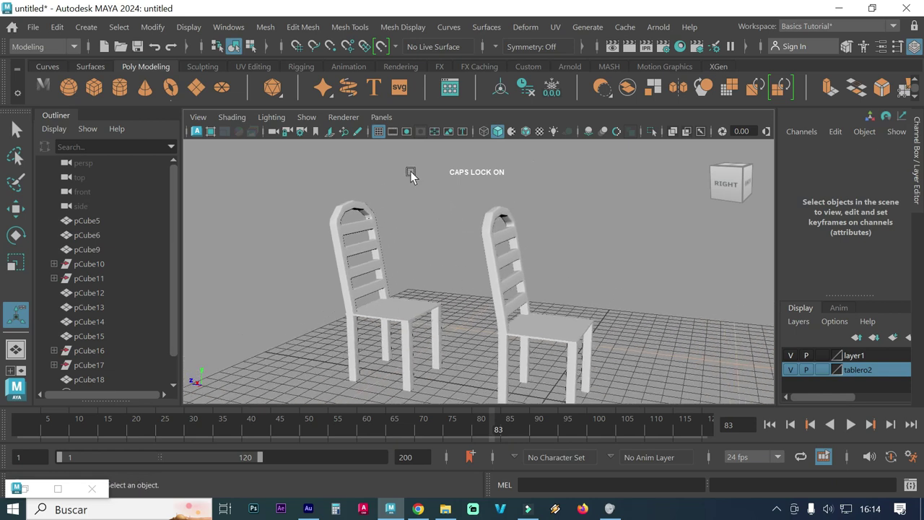
left_click(380, 131)
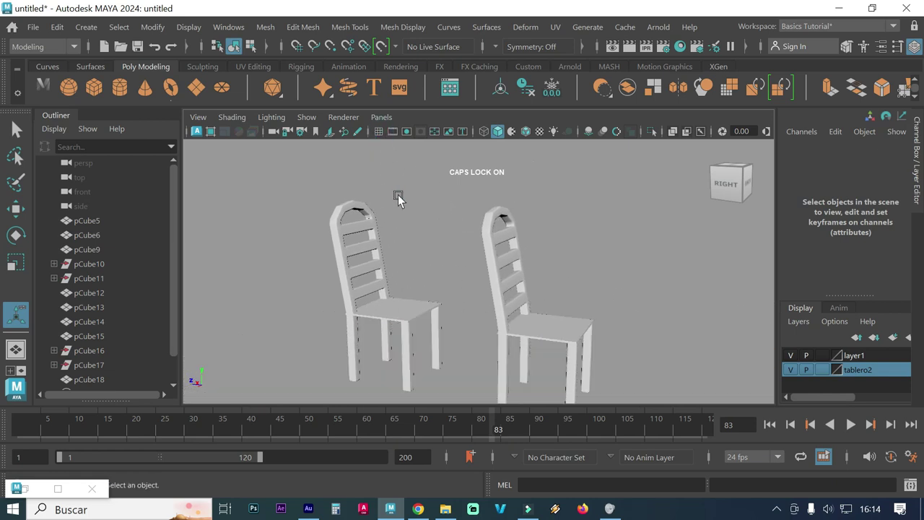
left_click(380, 130)
scroll(463, 225, "up", 3)
mouse_move(463, 225)
left_mouse_down("alt")
mouse_move(441, 262)
mouse_move(454, 239)
left_mouse_up("alt")
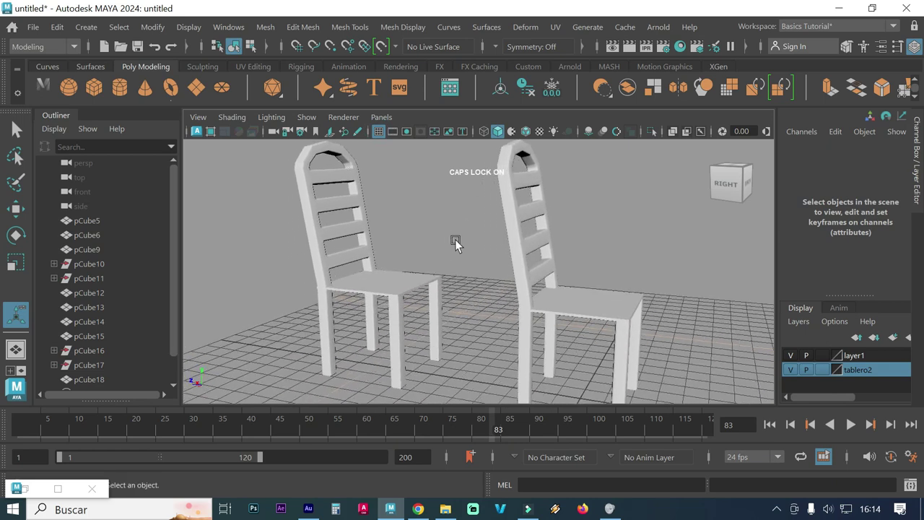